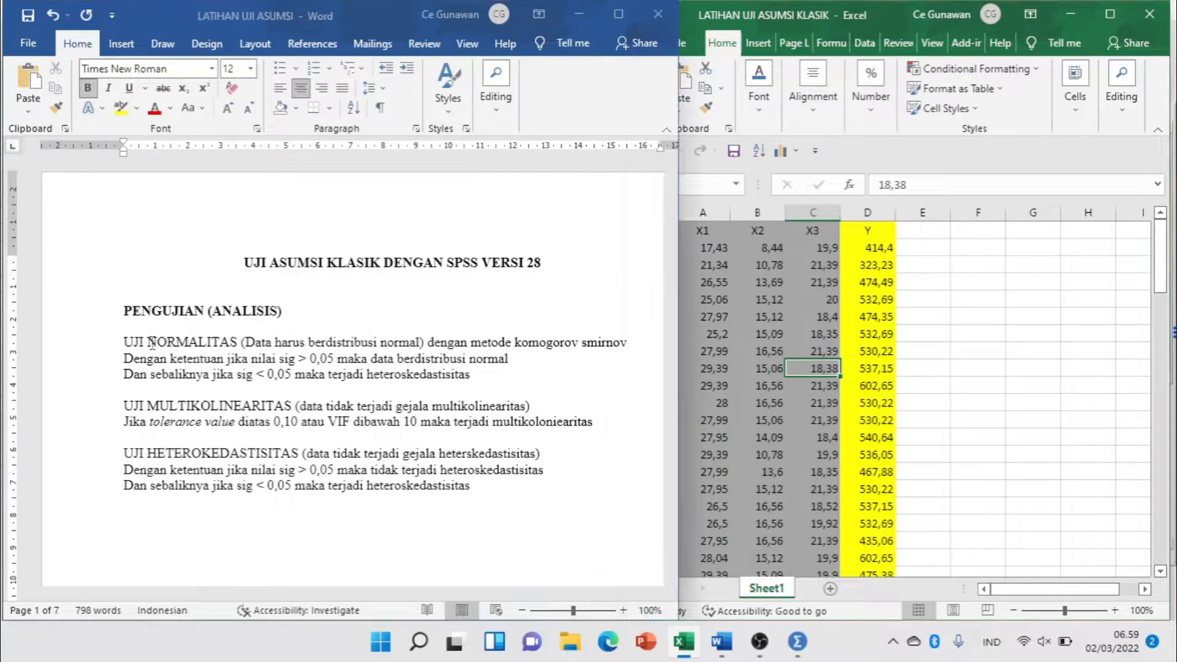
In the UJI NORMALITAS section, replace "terjadi heteroskedastisitas" with "data TIDAK berdistribusi normal" in the sig < 0,05 criterion.
click(153, 348)
click(127, 348)
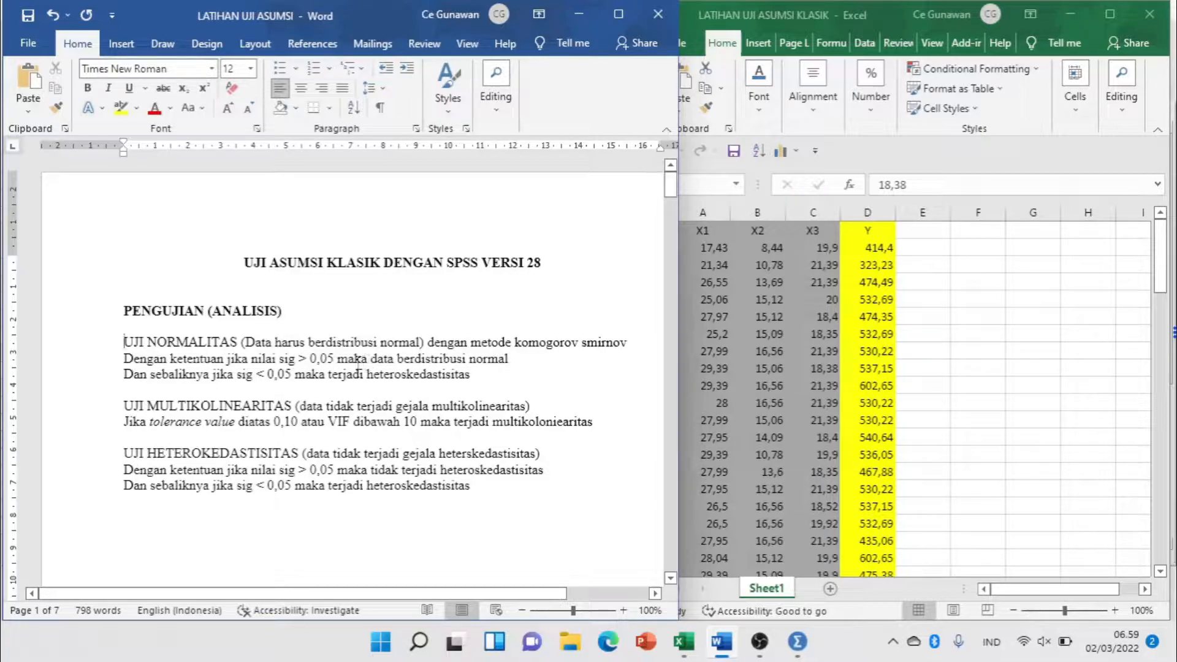
drag(372, 360, 509, 360)
key(ctrl+c)
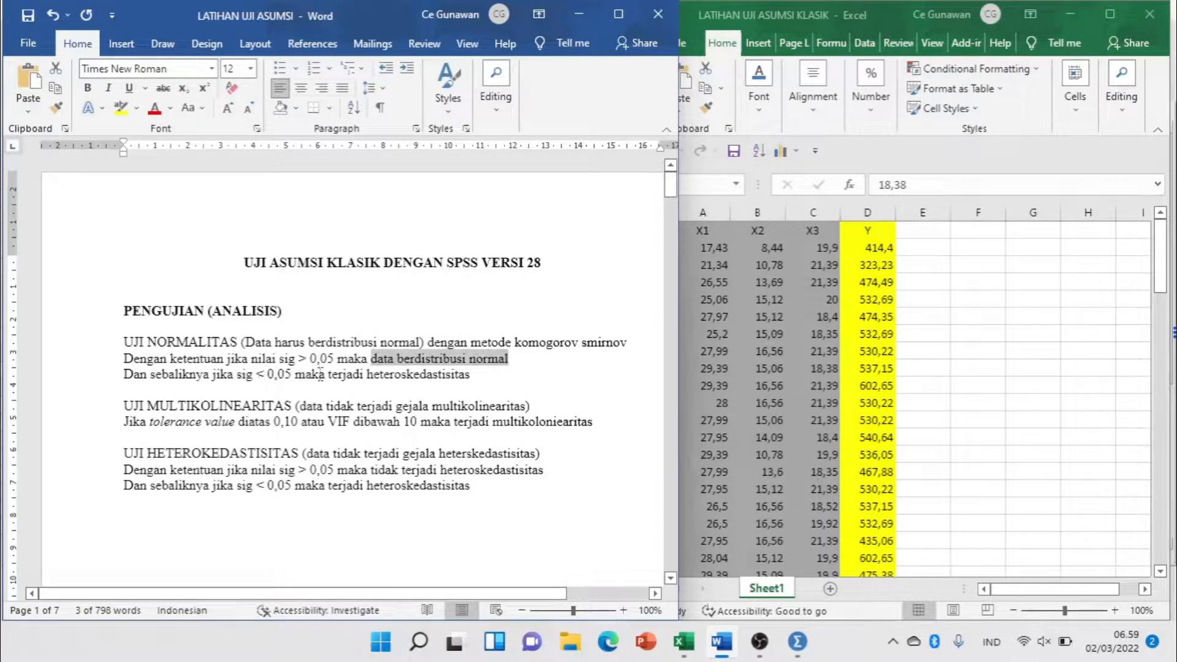
drag(295, 374, 470, 375)
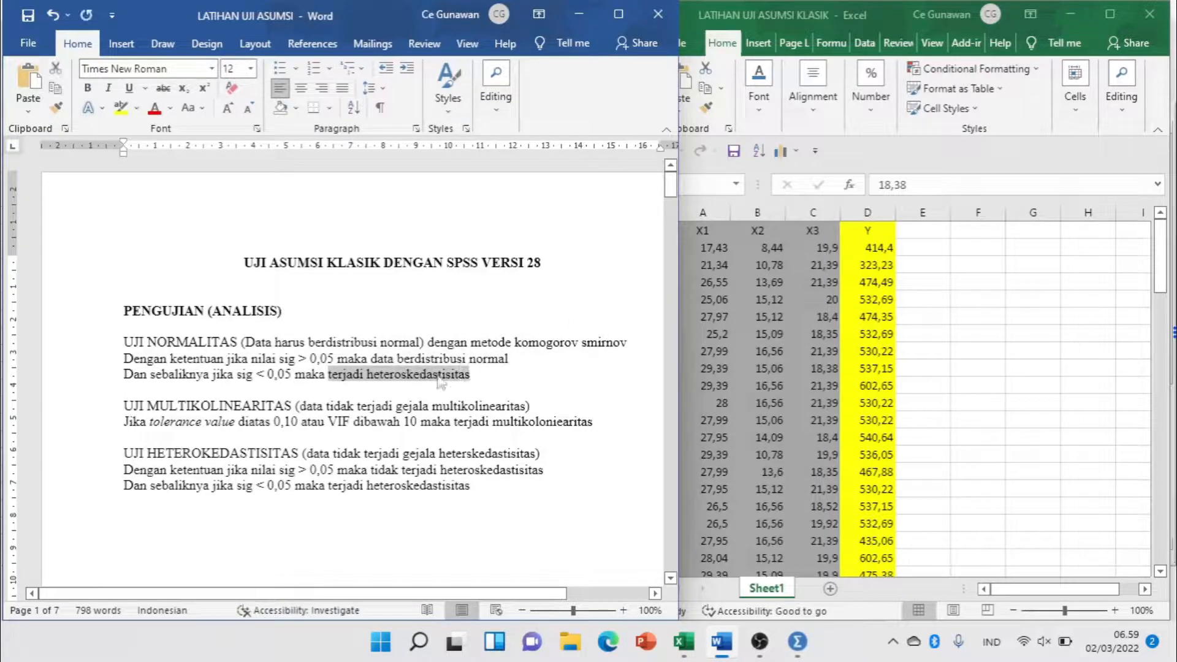
key(ctrl+v)
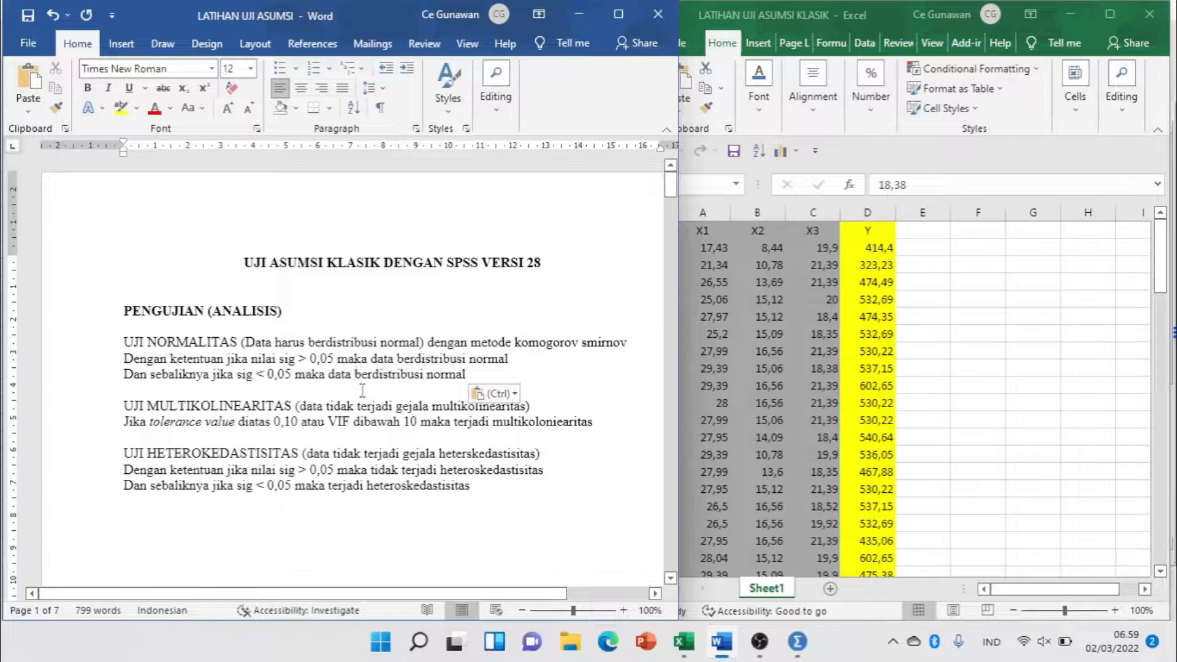
click(355, 374)
text(TIDAK)
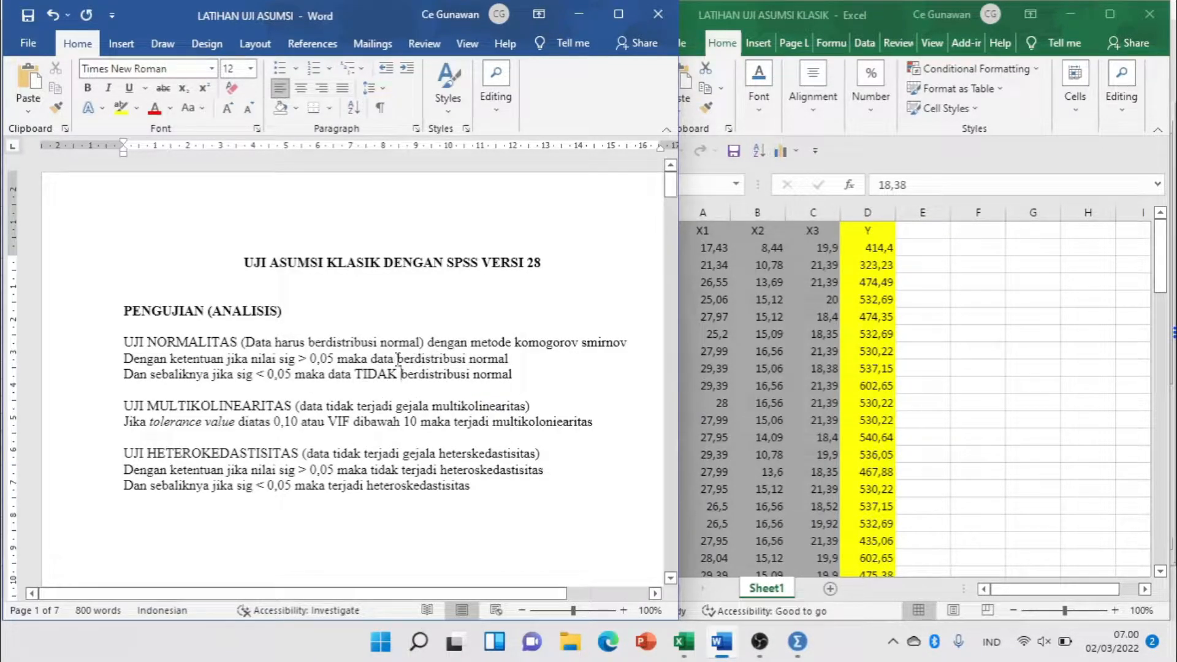
drag(398, 359, 514, 360)
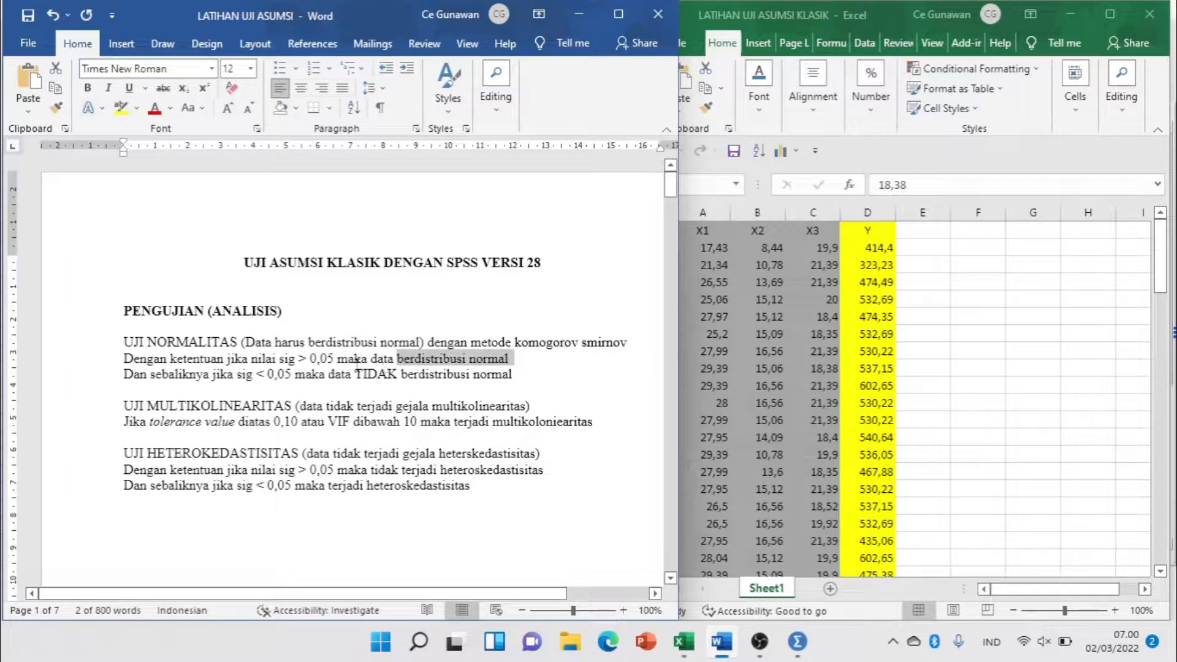
Insert "TIDAK" before "terjadi multikolonieritas" in the UJI MULTIKOLINEARITAS tolerance and VIF criterion.
click(249, 407)
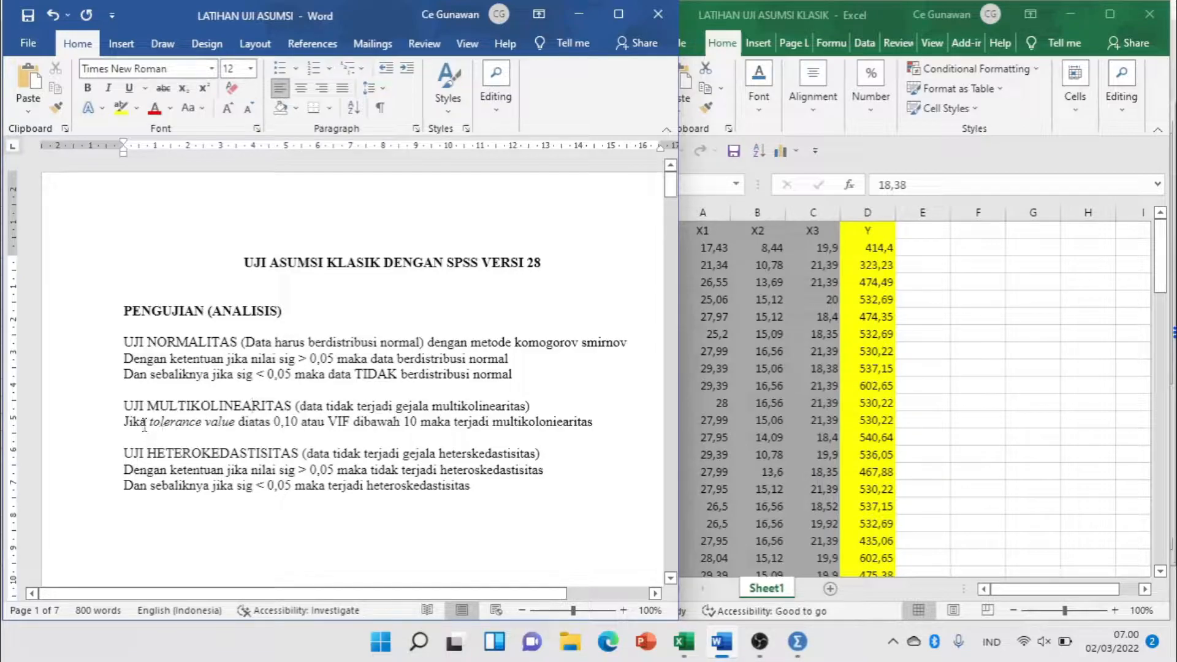
drag(150, 422, 238, 421)
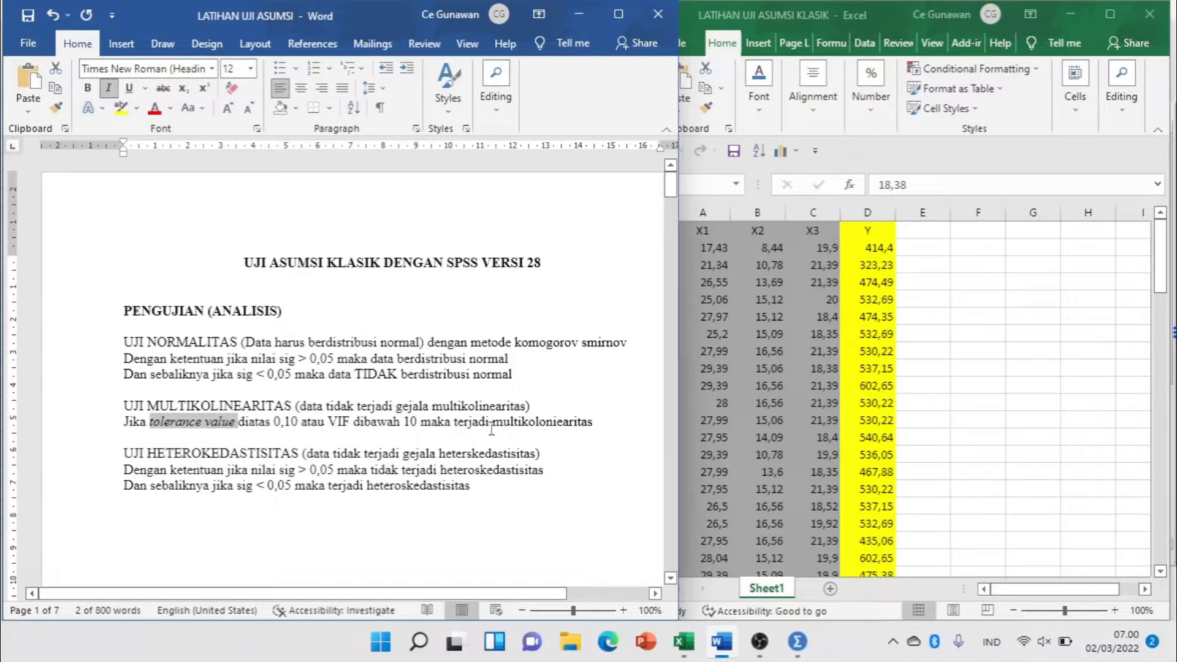
click(458, 428)
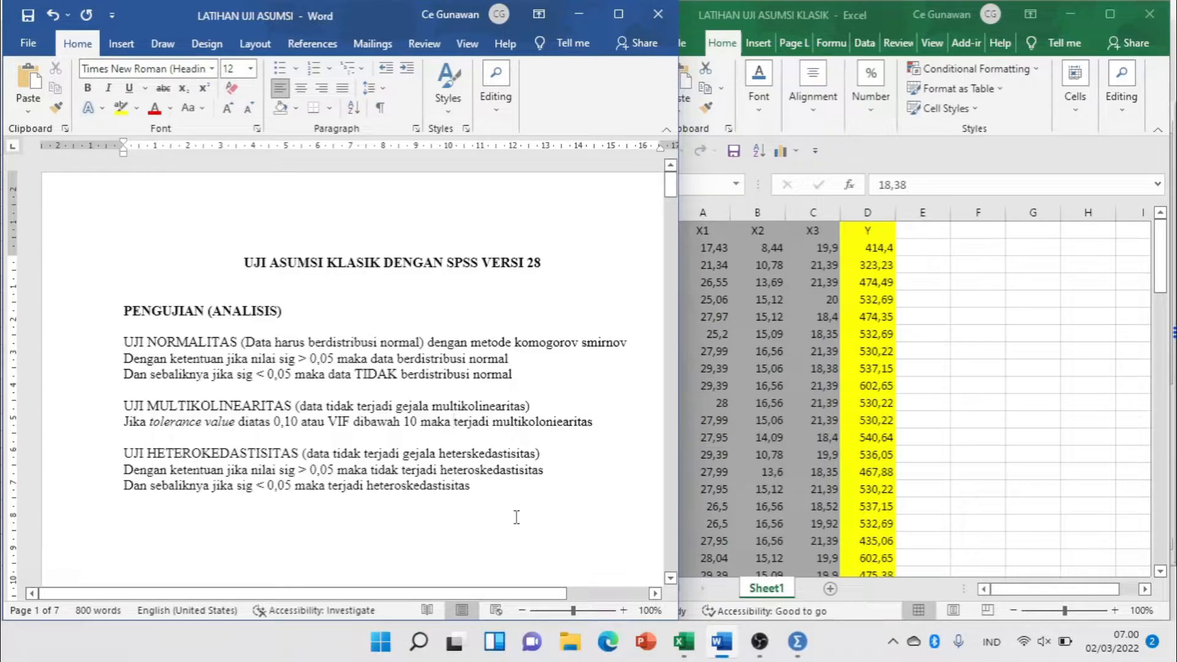
text(TIDAK)
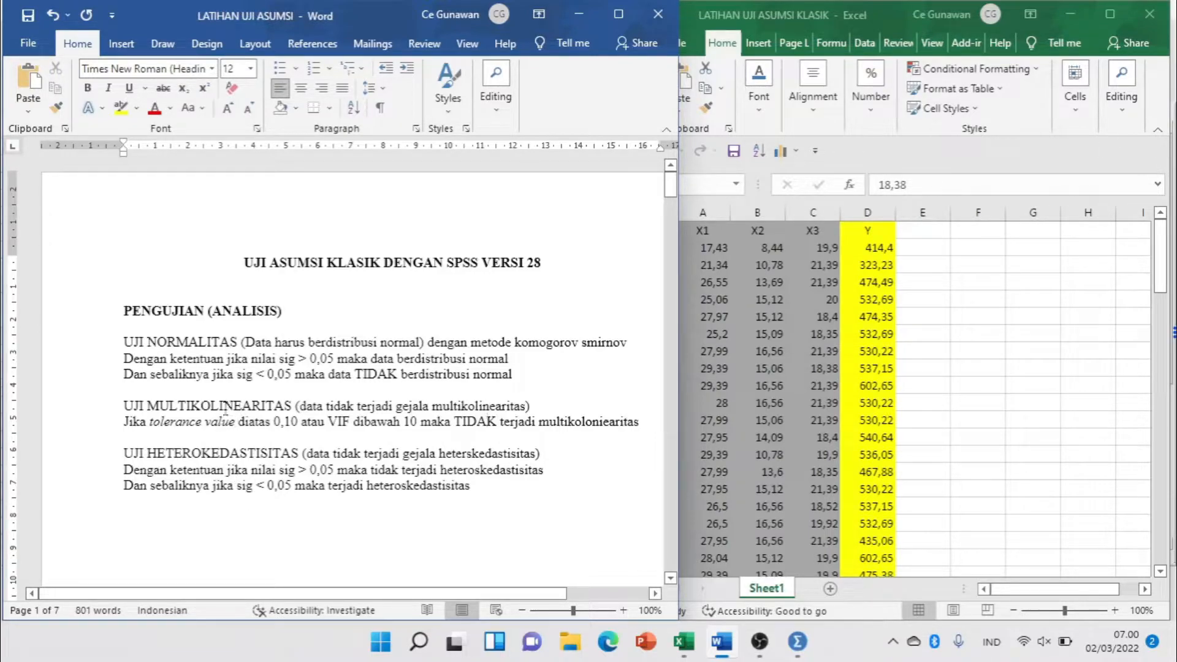
Add the line "AUTOKOLERASI" below the UJI HETEROKEDASTISITAS section and highlight it in yellow.
click(125, 457)
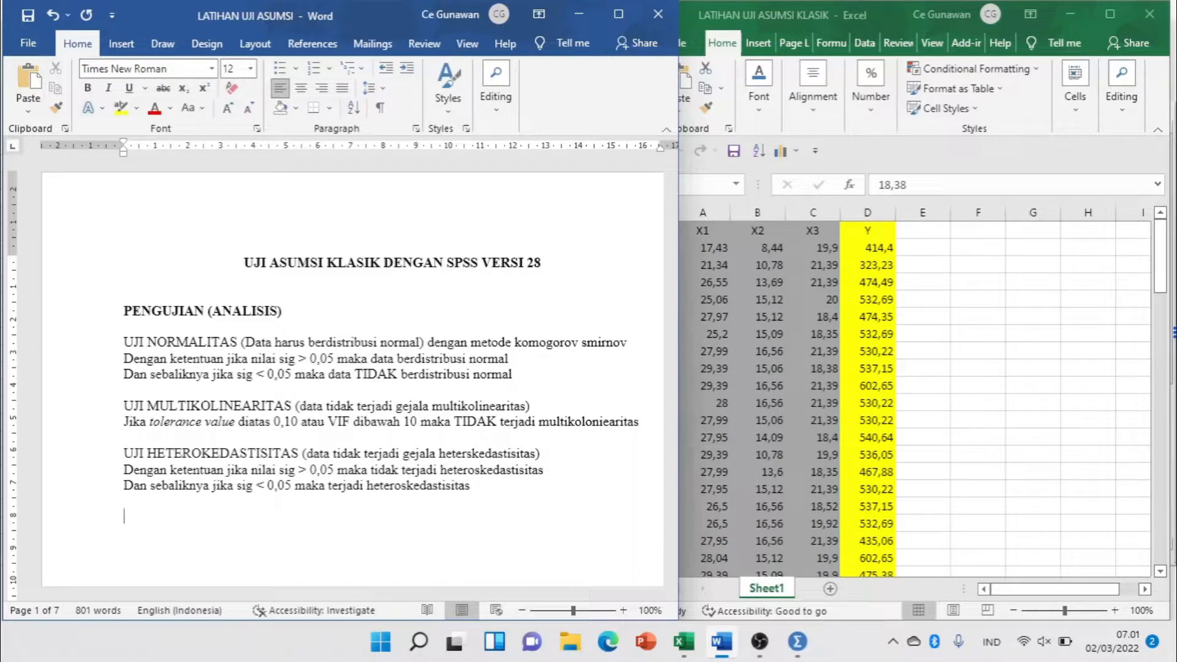
text(AUTOKOLERASI)
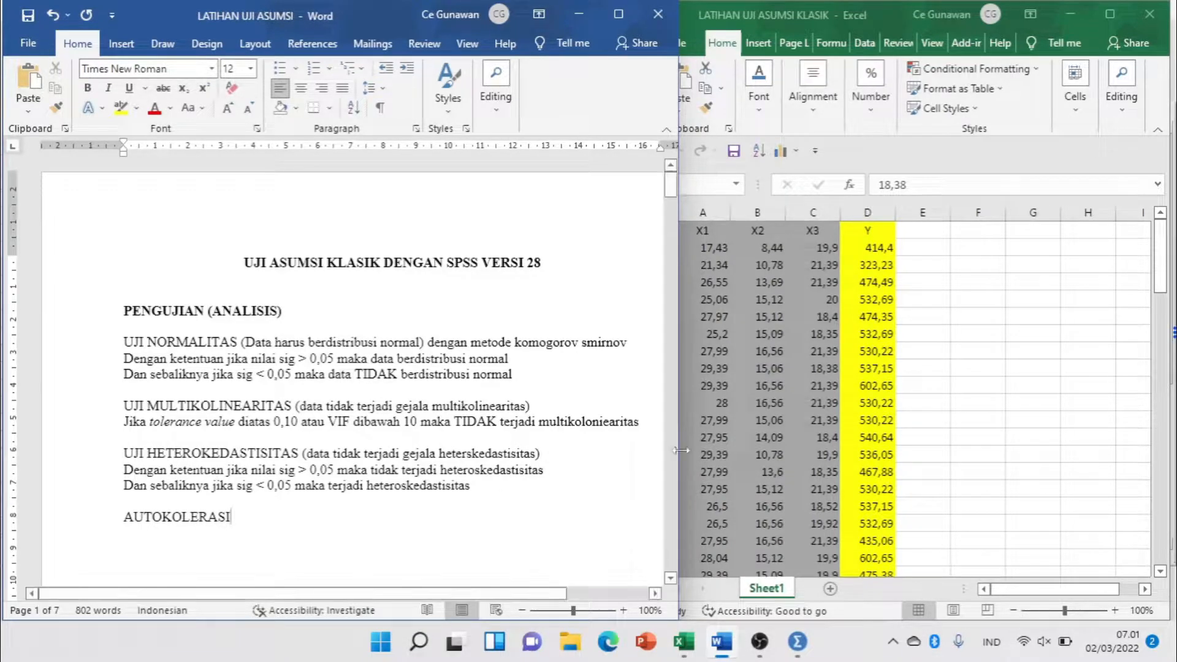
click(800, 327)
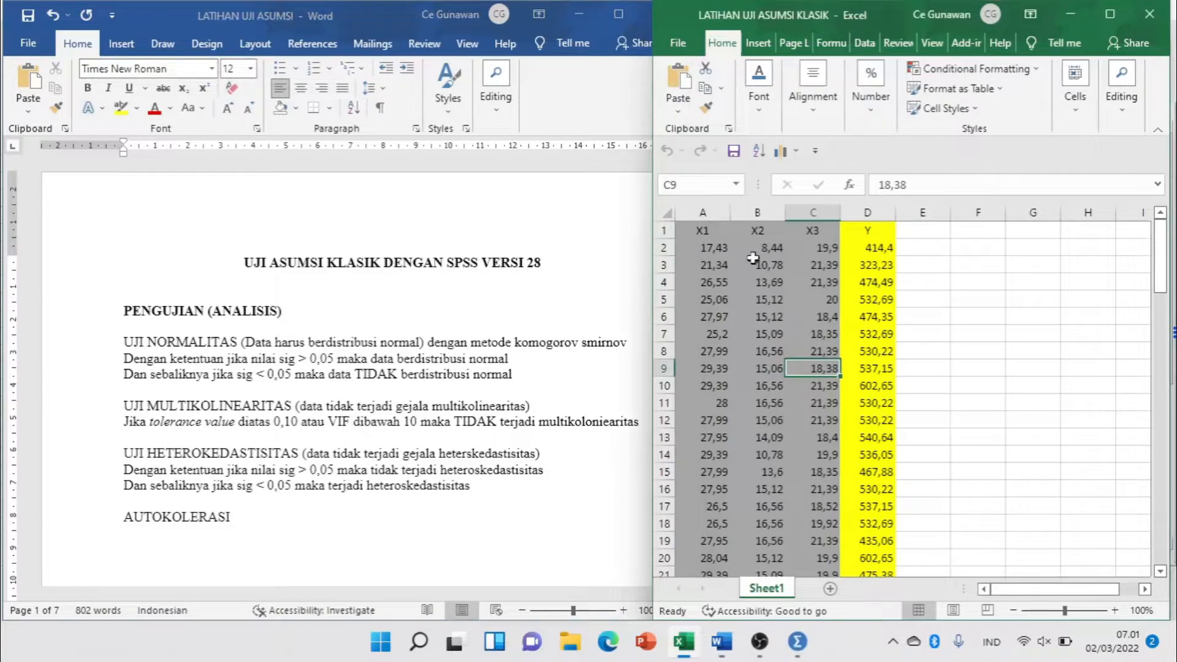
click(149, 13)
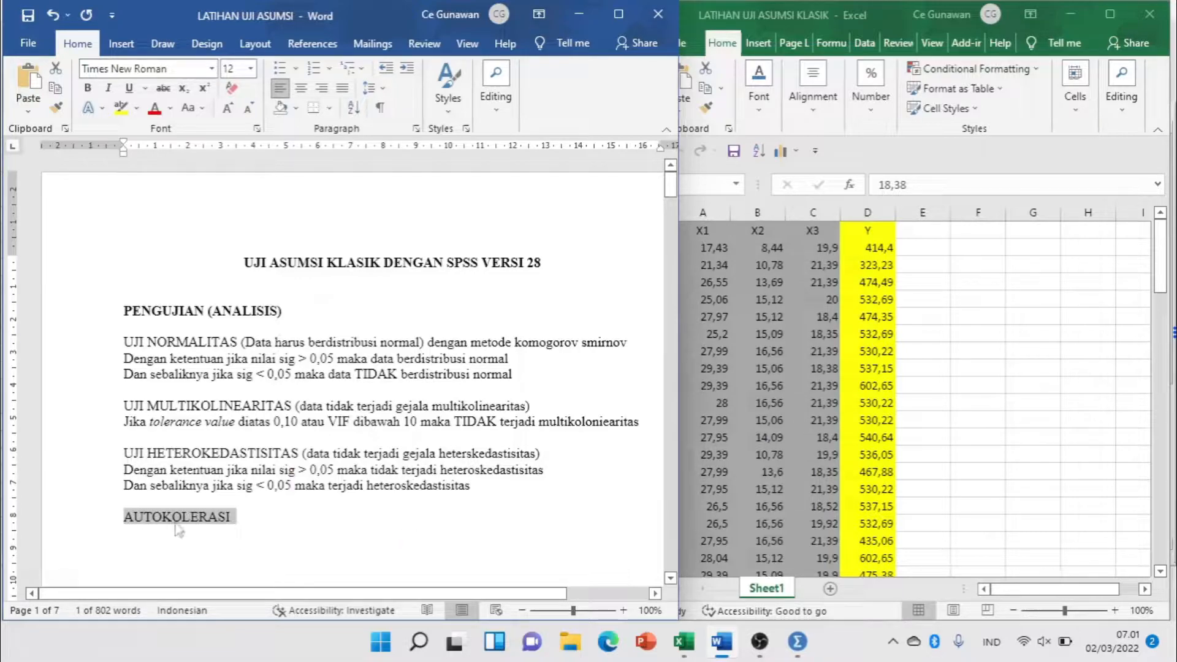
click(122, 109)
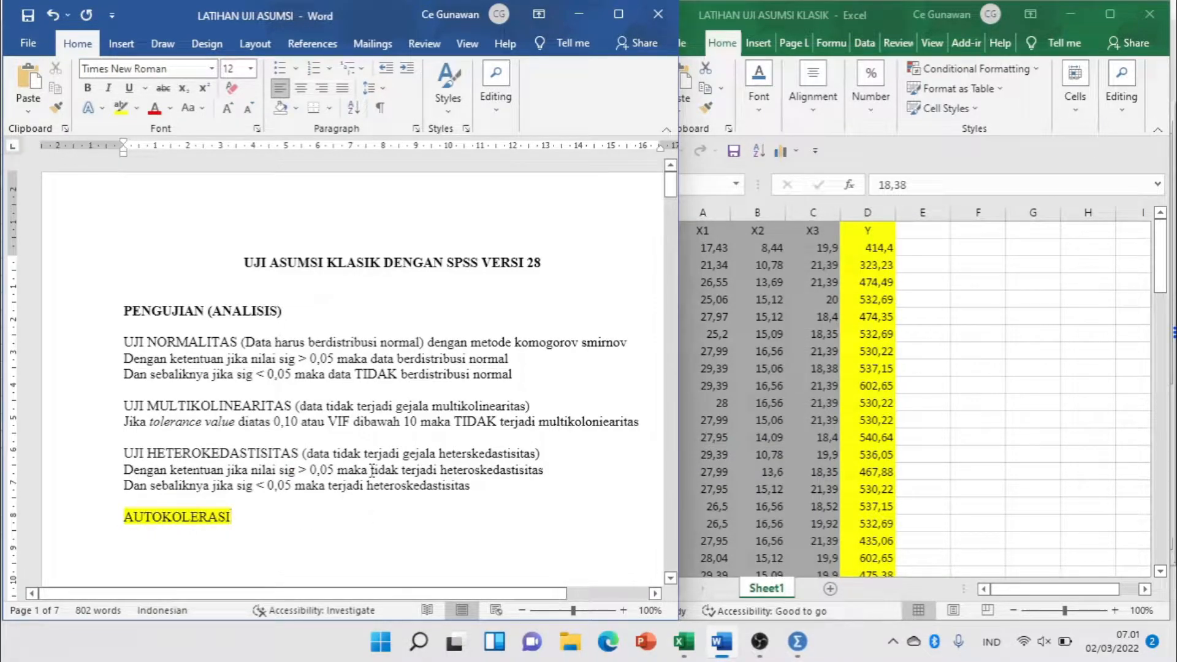
Switch to the Excel workbook and examine the X1, X2, X3 and Y data columns.
click(682, 185)
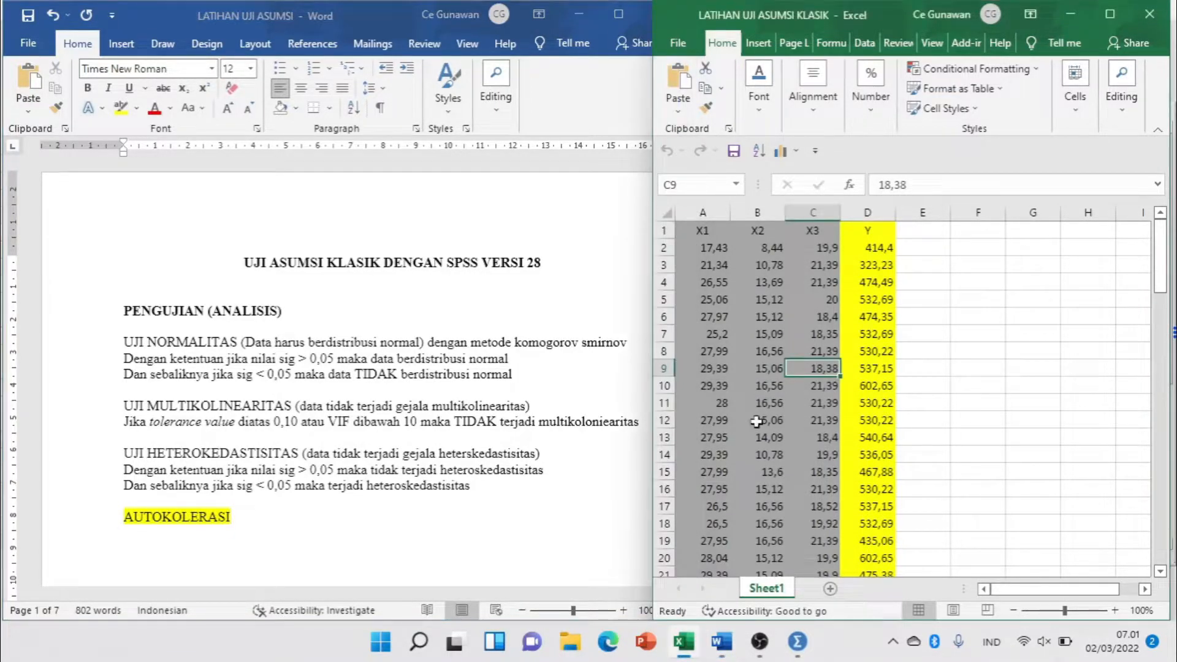
click(703, 231)
click(765, 231)
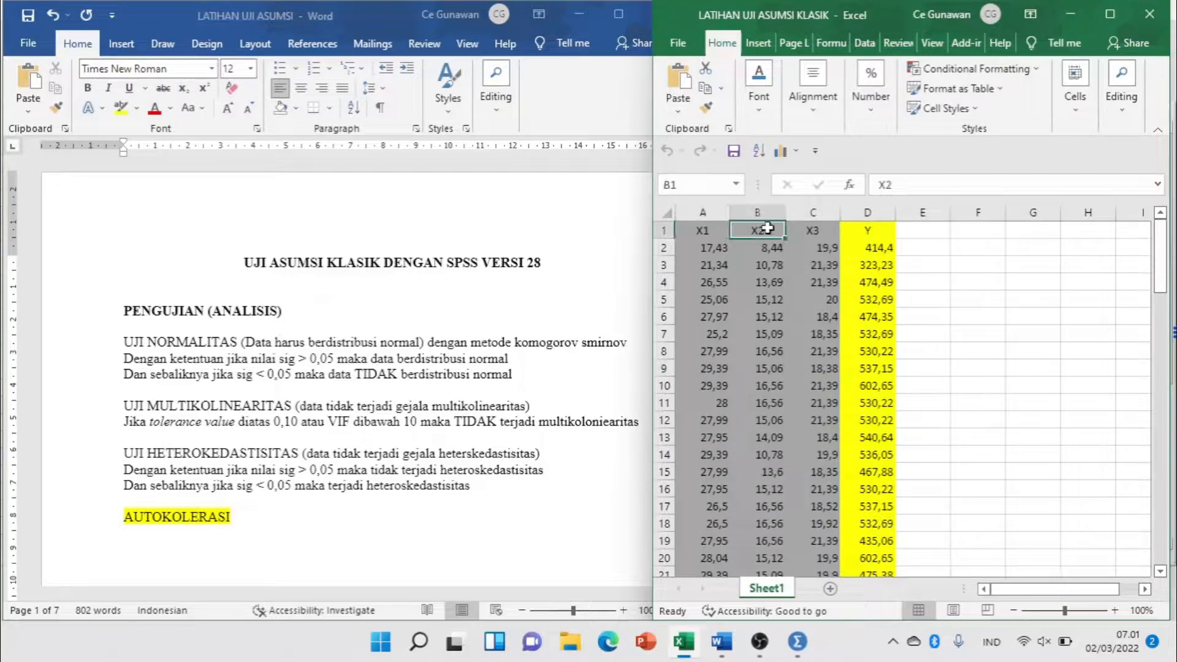
click(802, 231)
drag(696, 209, 788, 221)
click(774, 280)
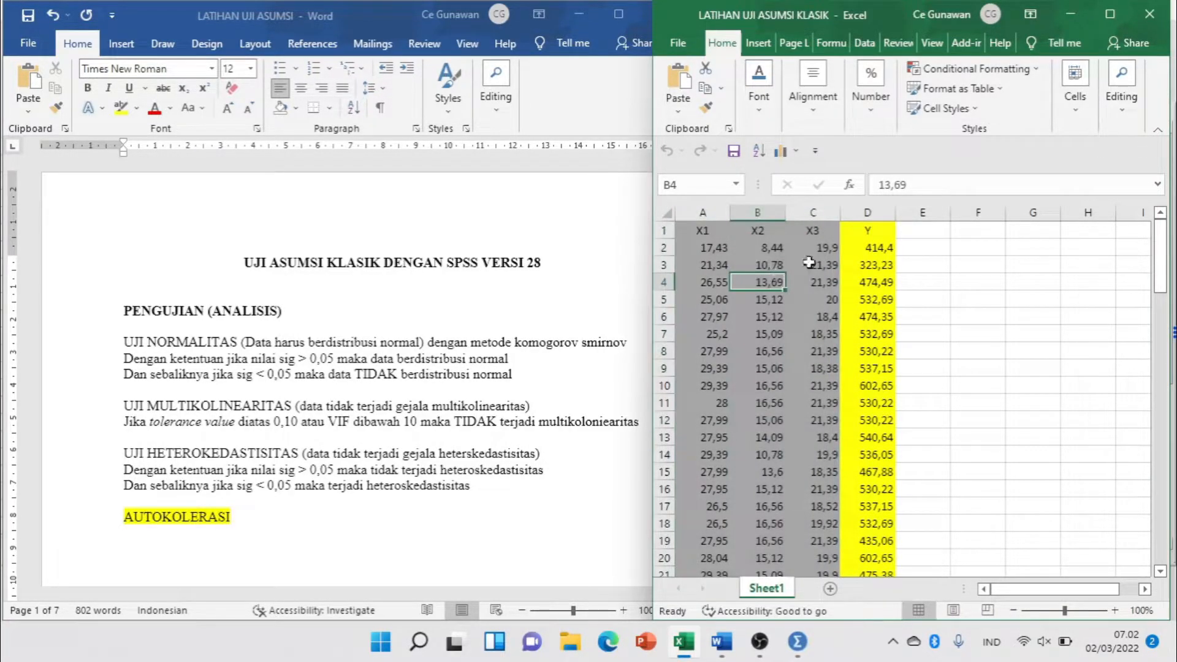
click(877, 233)
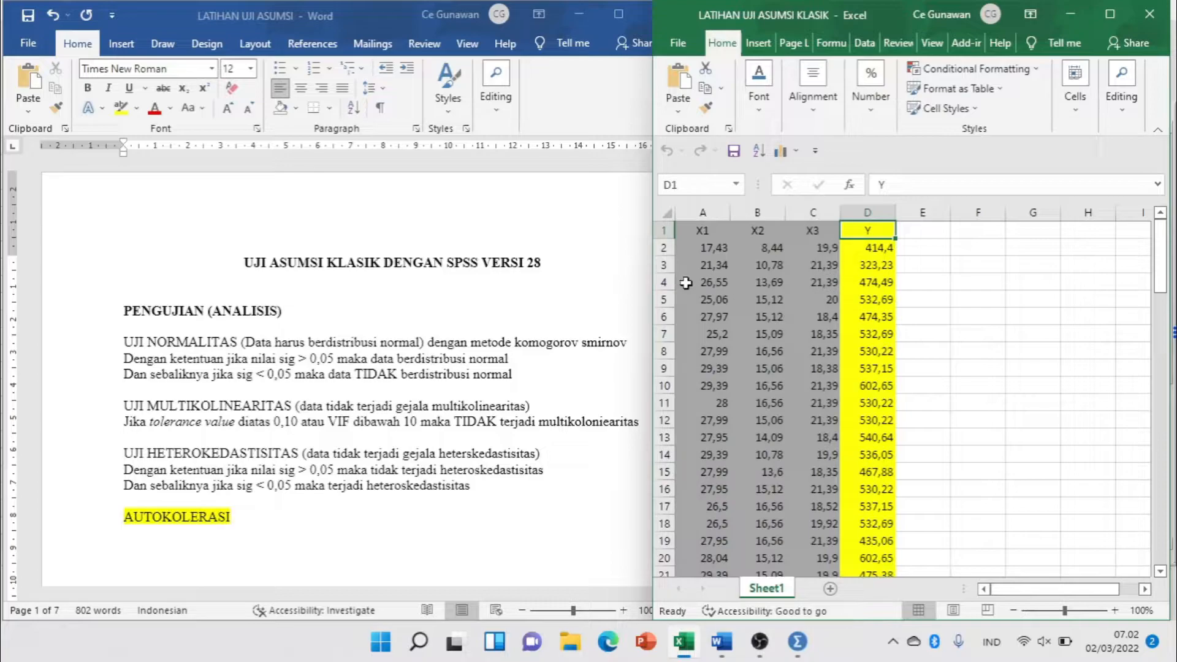
Switch to the untitled dataset in the SPSS Data Editor and define the variables X1, X2 and X3.
click(793, 654)
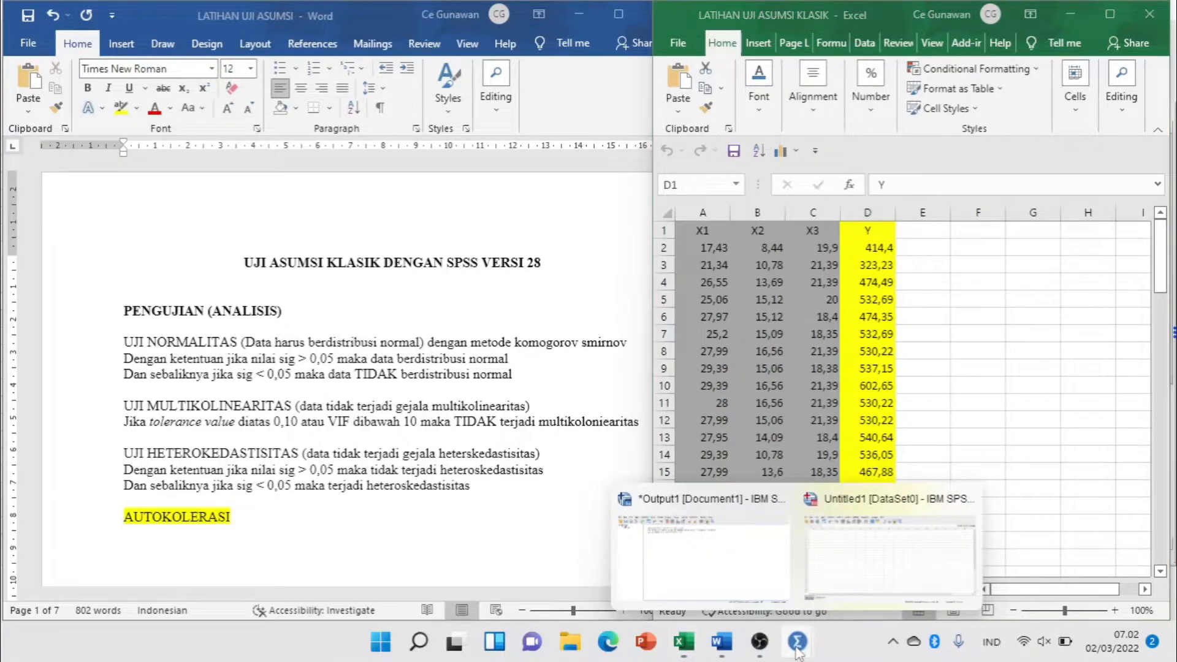
click(871, 550)
click(308, 204)
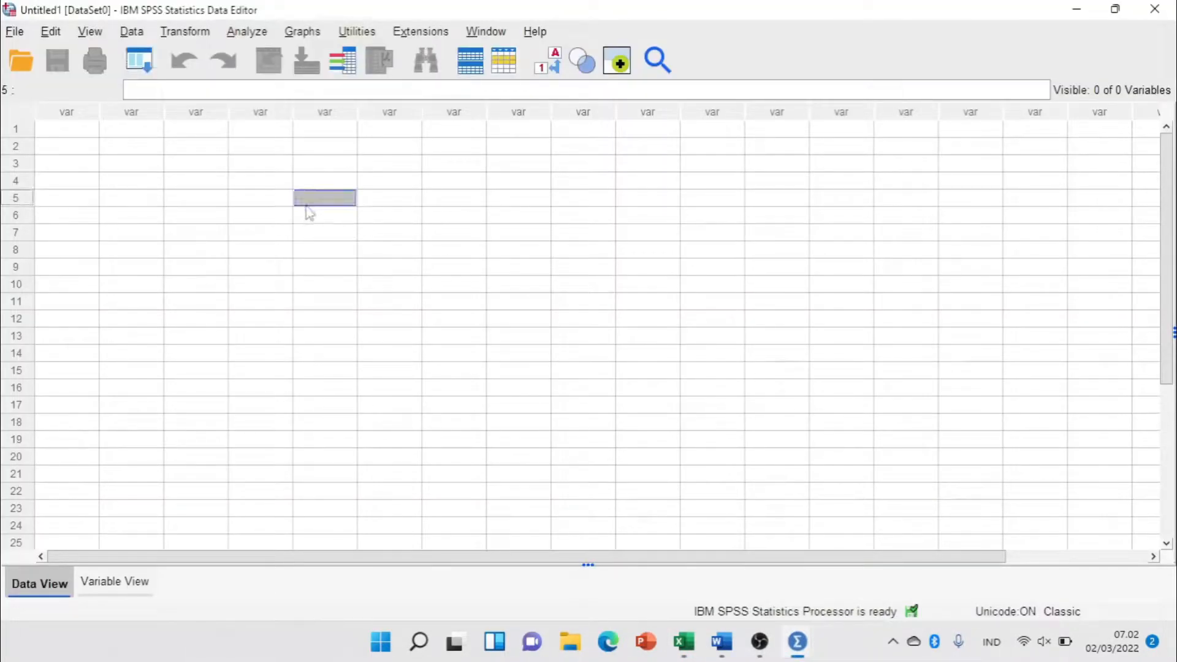
click(84, 132)
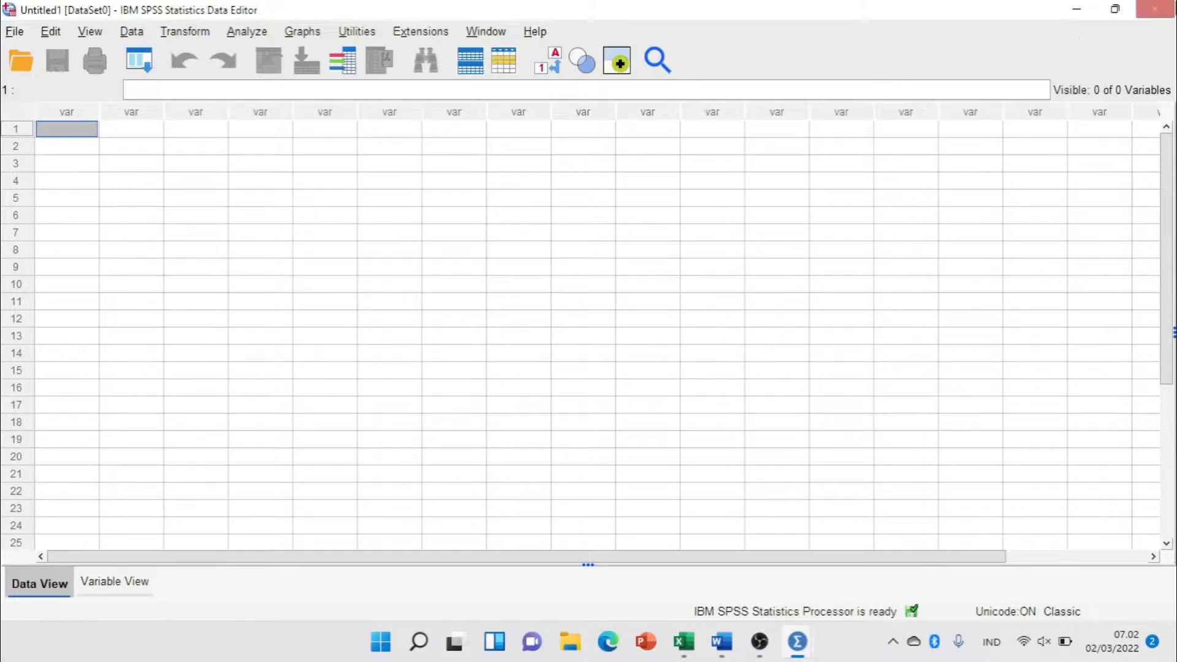
click(146, 584)
click(98, 111)
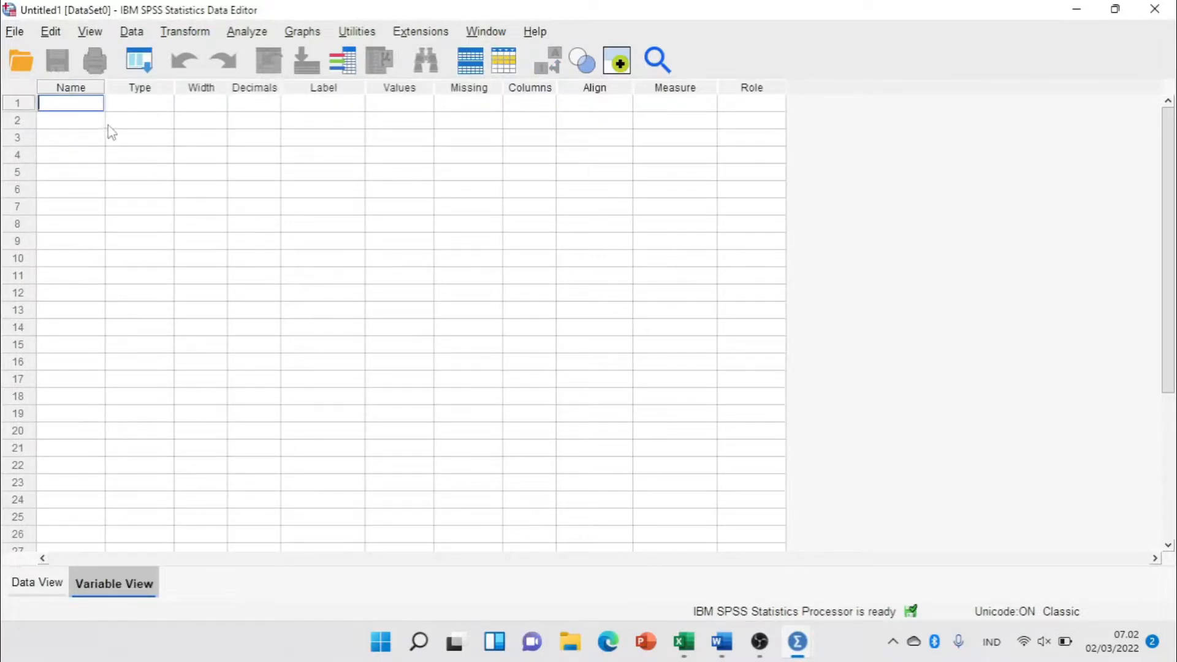
text(X1)
key(Return)
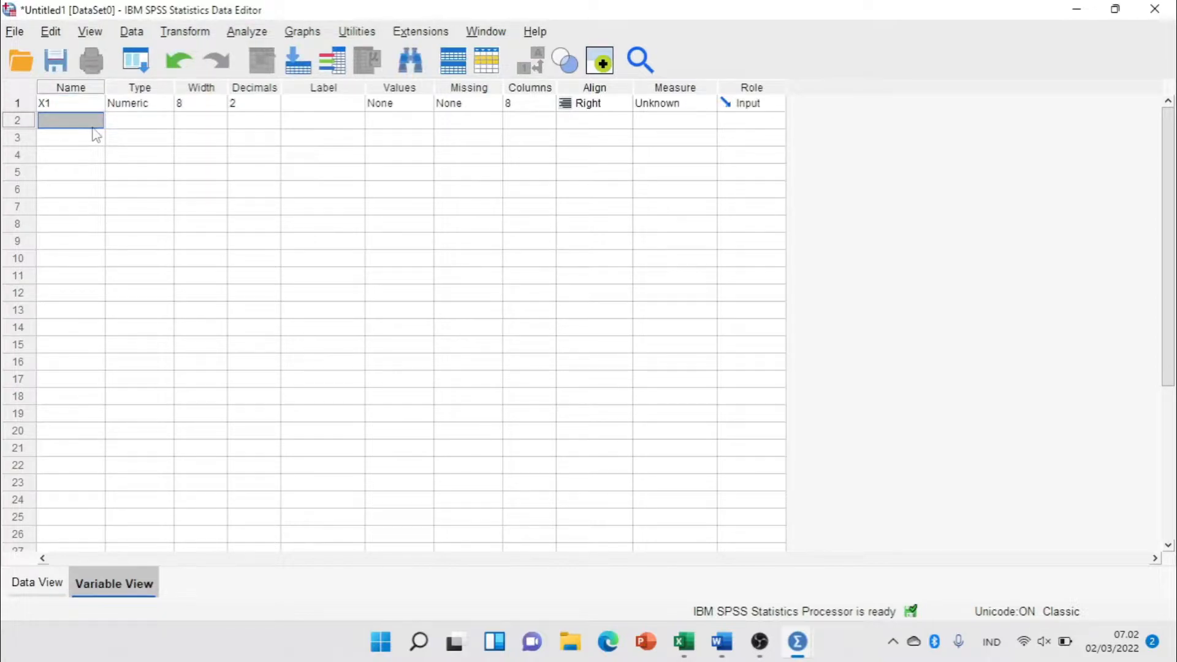
text(X2)
click(90, 138)
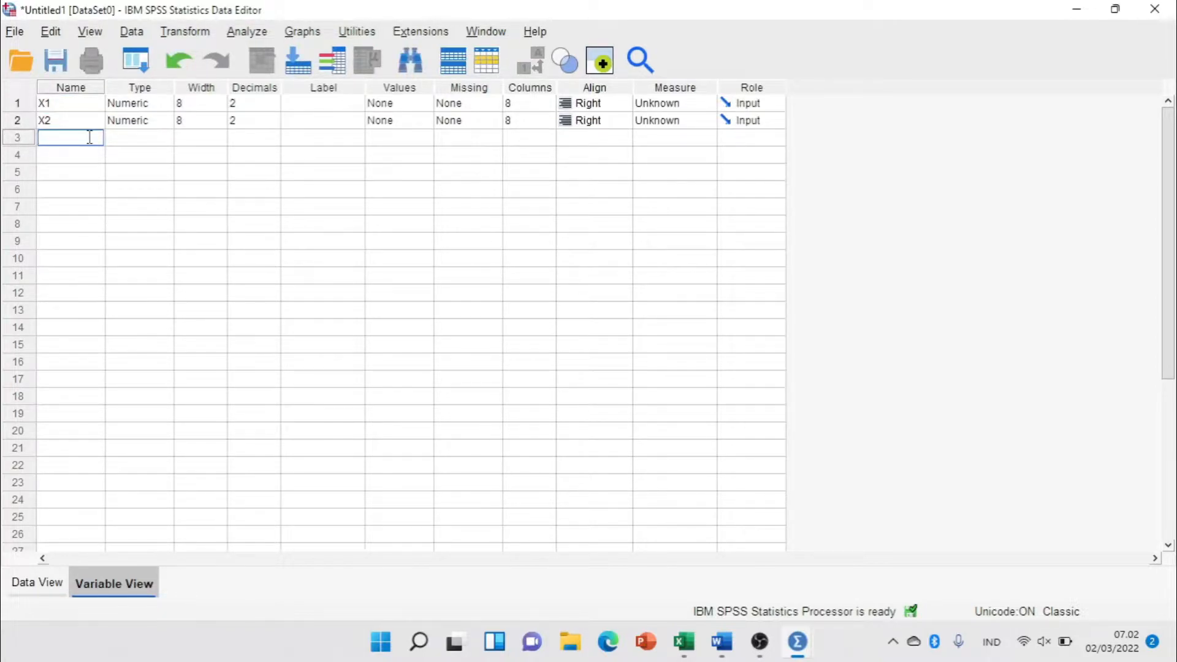
text(X3)
Define Y as the fourth variable, below X3, keeping its default attributes.
click(40, 582)
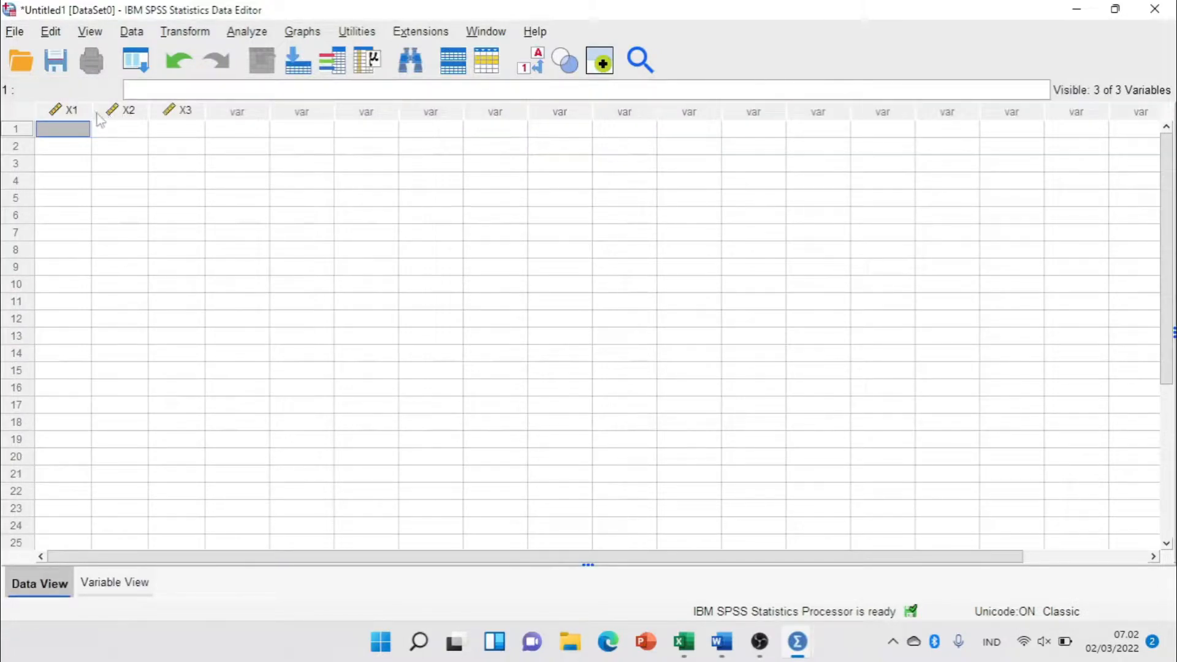
click(115, 582)
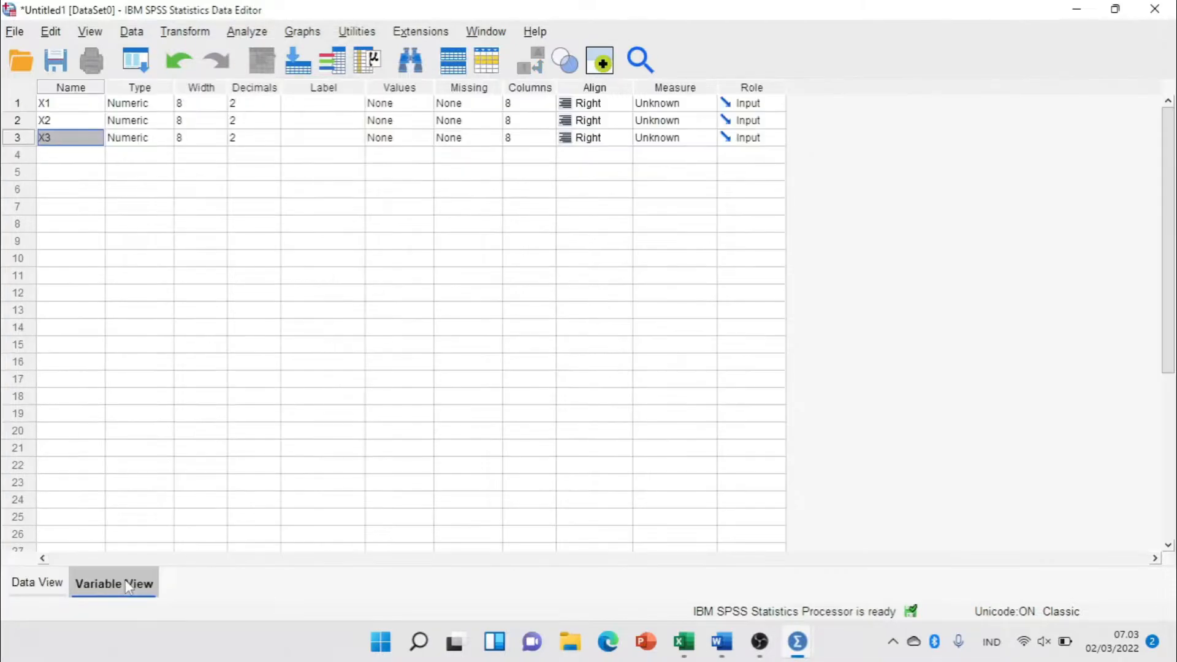
click(64, 156)
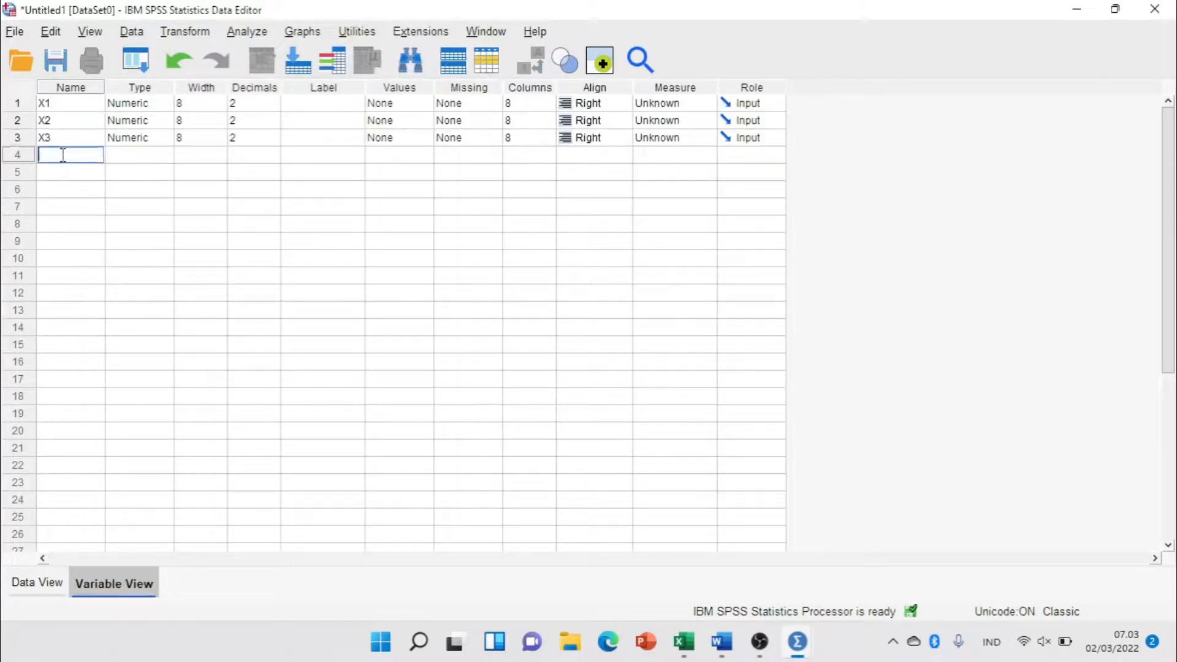
text(Y)
key(Tab)
key(Tab)
key(Tab)
key(Tab)
key(Tab)
key(Tab)
key(Tab)
key(Tab)
key(Tab)
key(Tab)
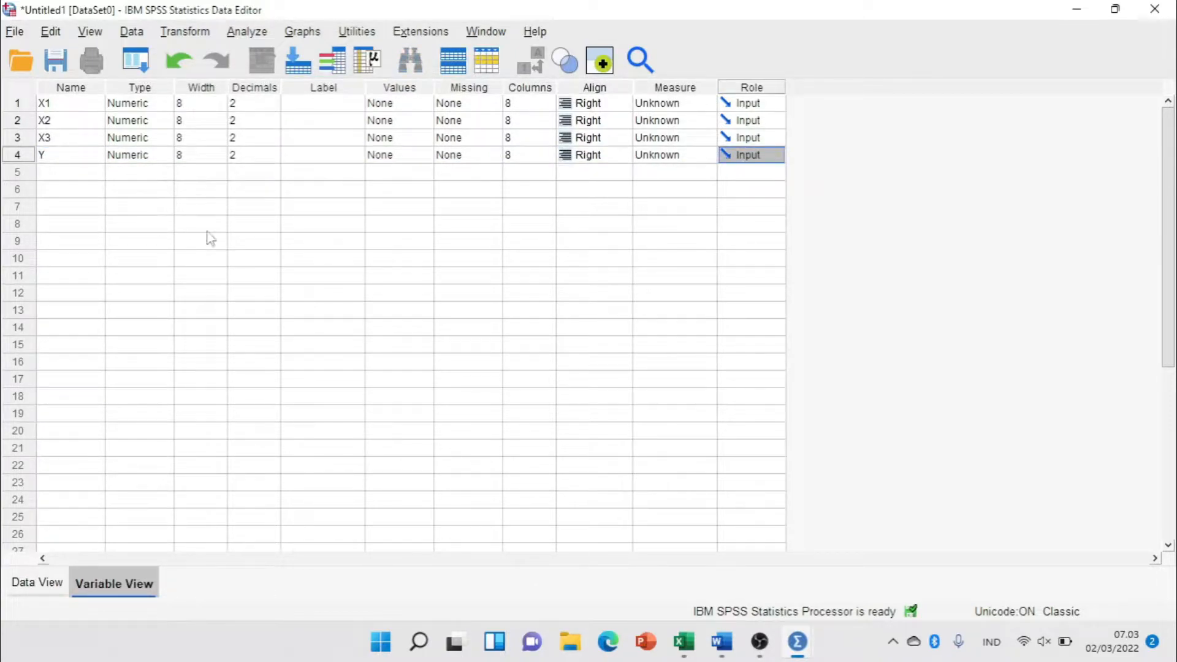
Switch to the Excel workbook and copy the data range A2:D93 without the header row.
click(36, 583)
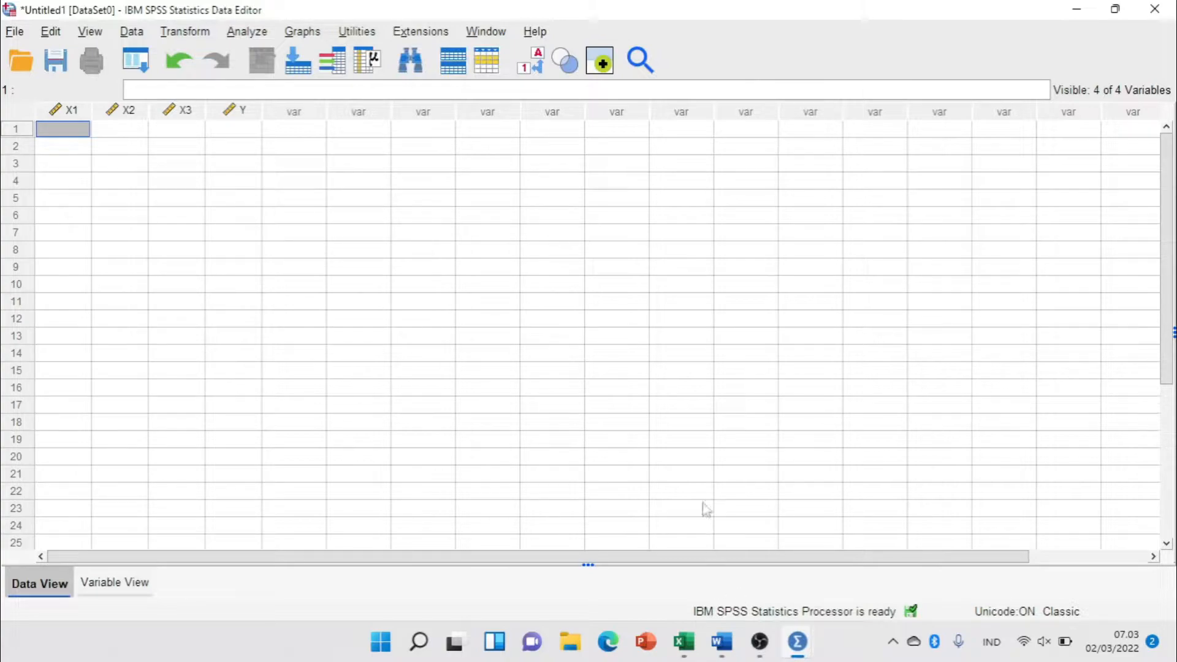
click(683, 632)
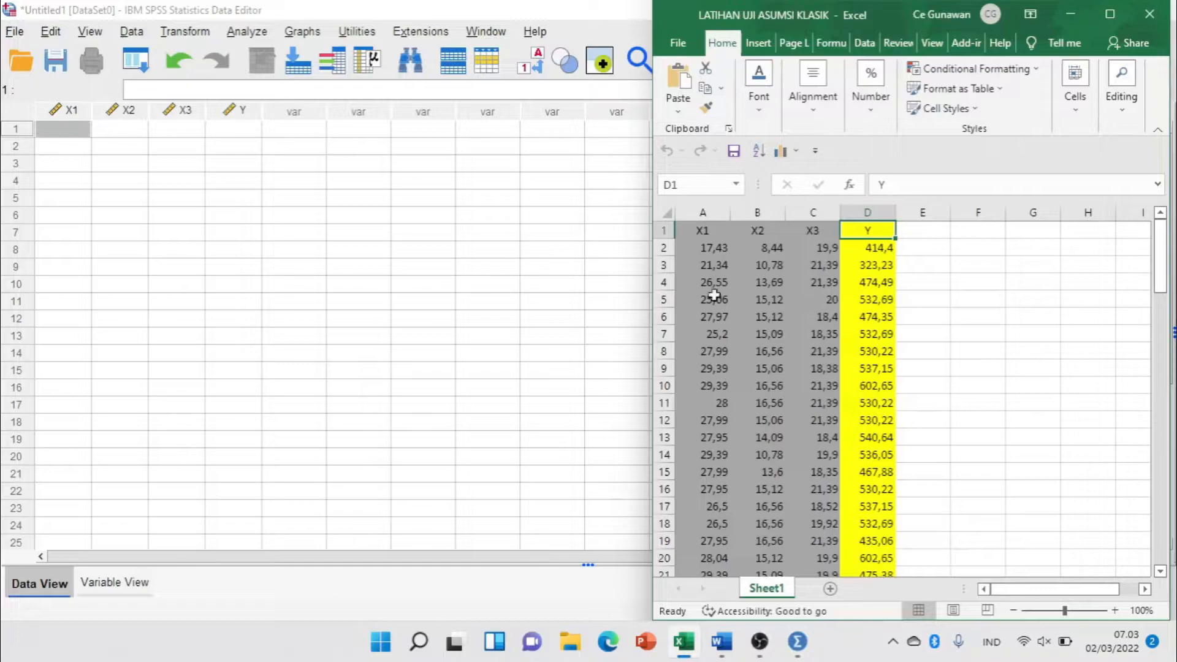
drag(691, 248, 843, 544)
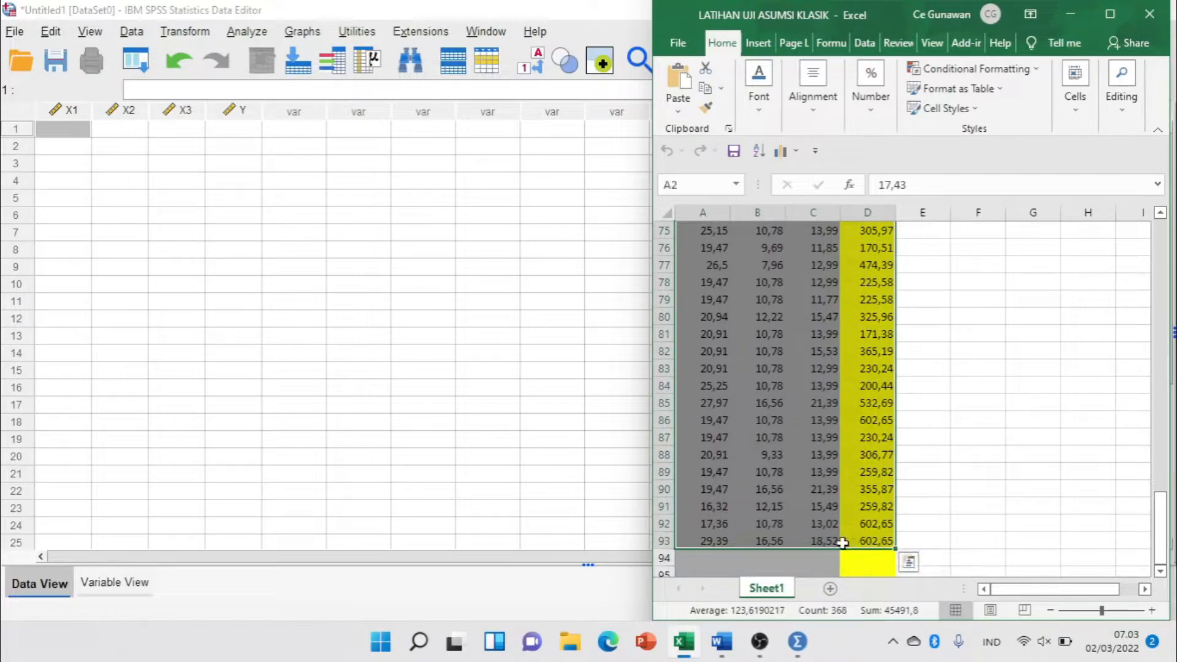
right_click(822, 397)
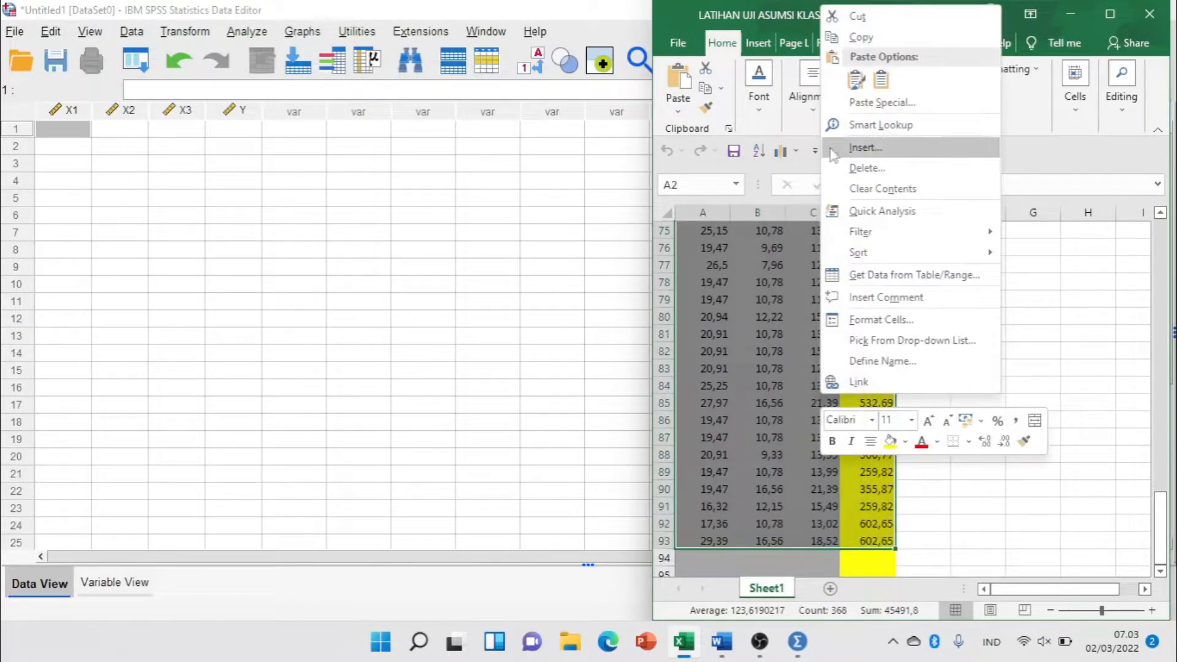
click(861, 37)
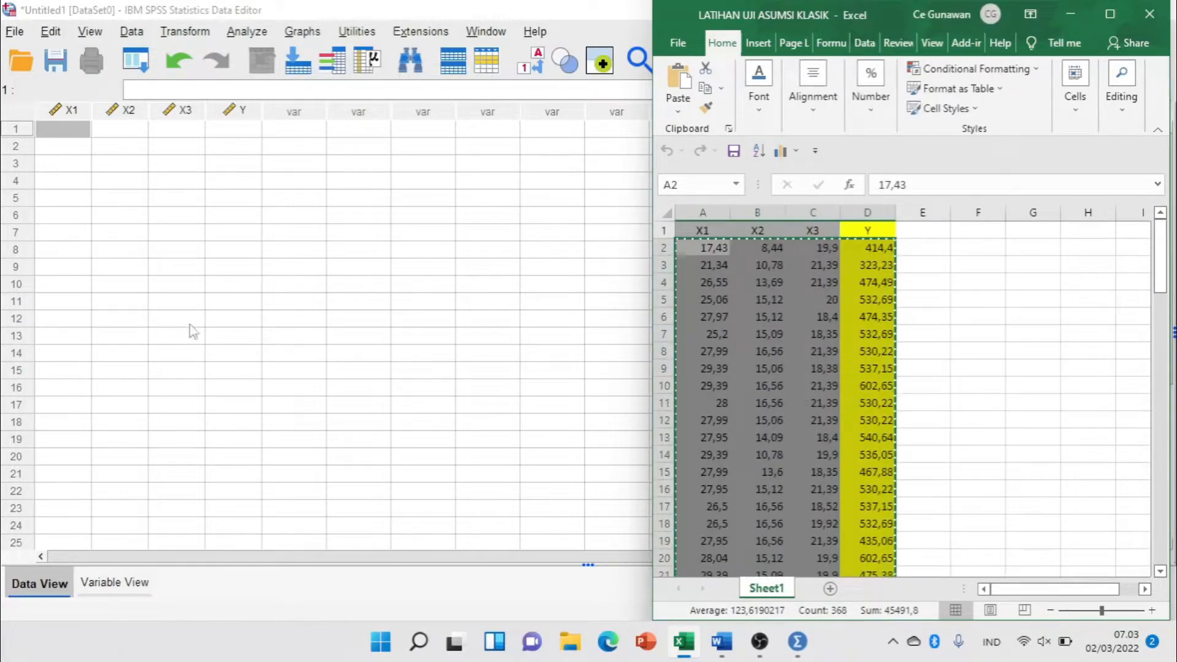
Switch to the SPSS Data Editor and paste the copied data under X1, X2, X3 and Y, starting at the first row of X1.
click(75, 133)
right_click(76, 135)
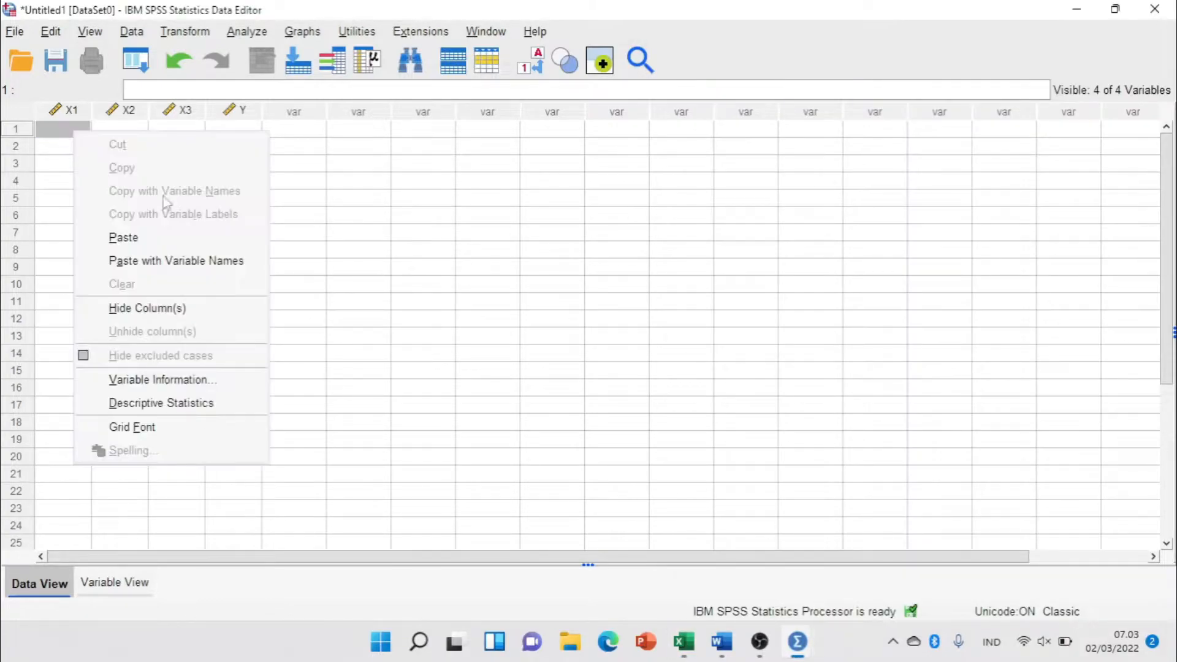
click(408, 198)
click(55, 130)
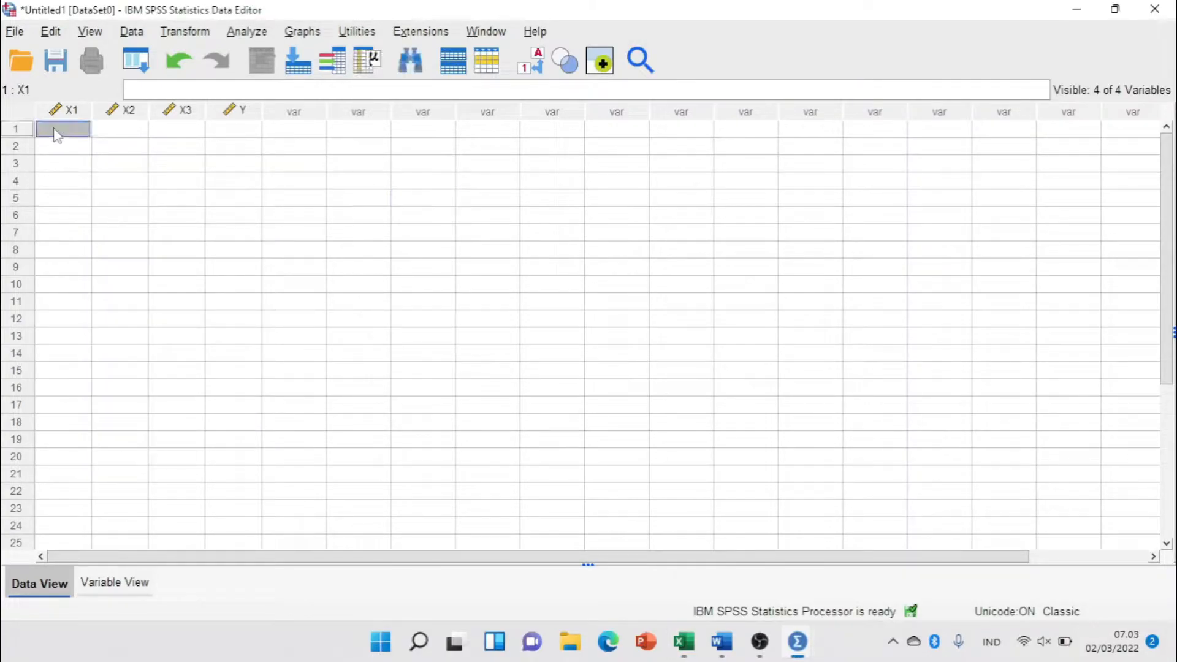
right_click(56, 131)
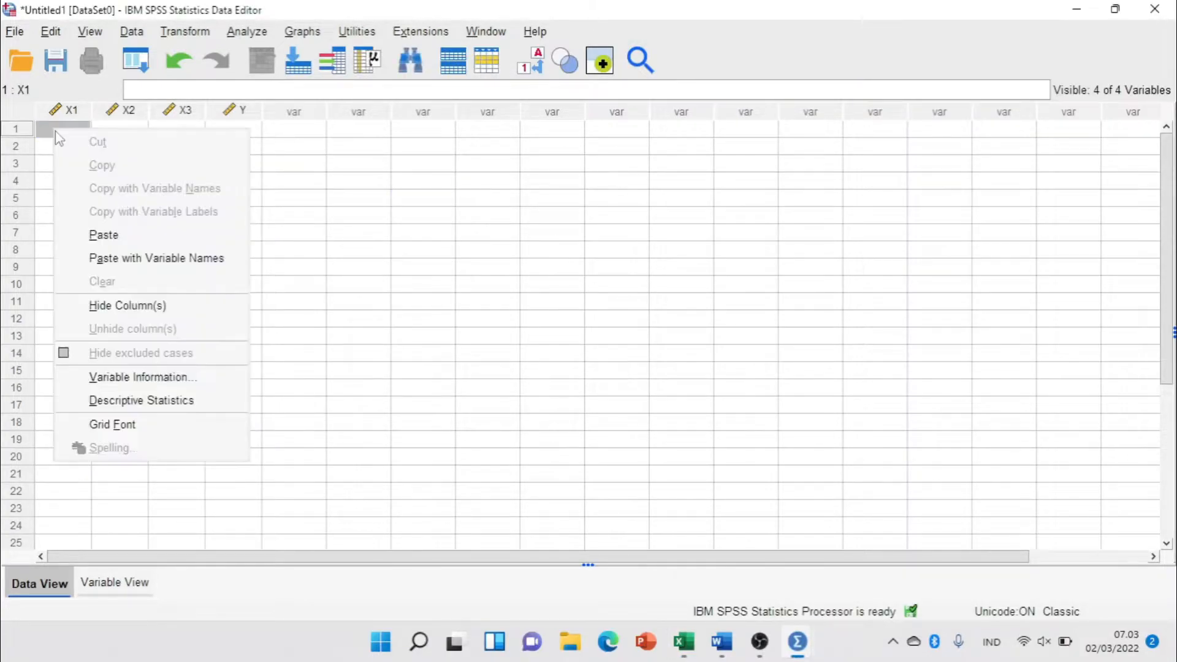
click(150, 238)
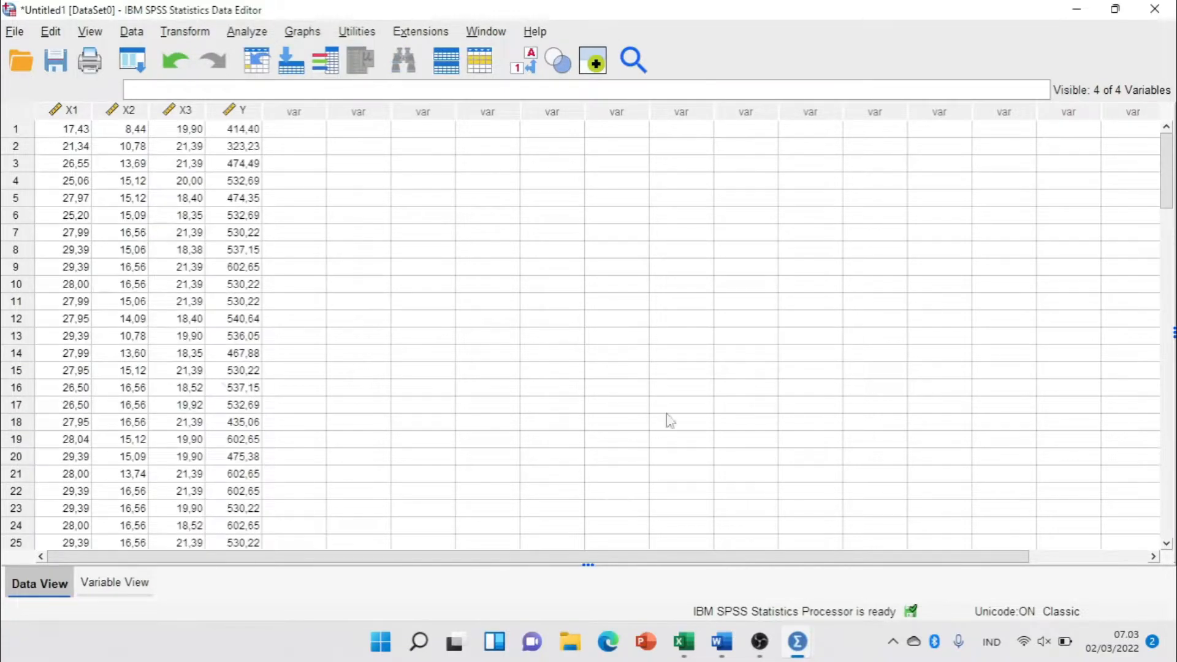
Switch to the LATIHAN UJI ASUMSI Word document to check the test criteria beside the data, and return to the SPSS Data Editor.
click(723, 653)
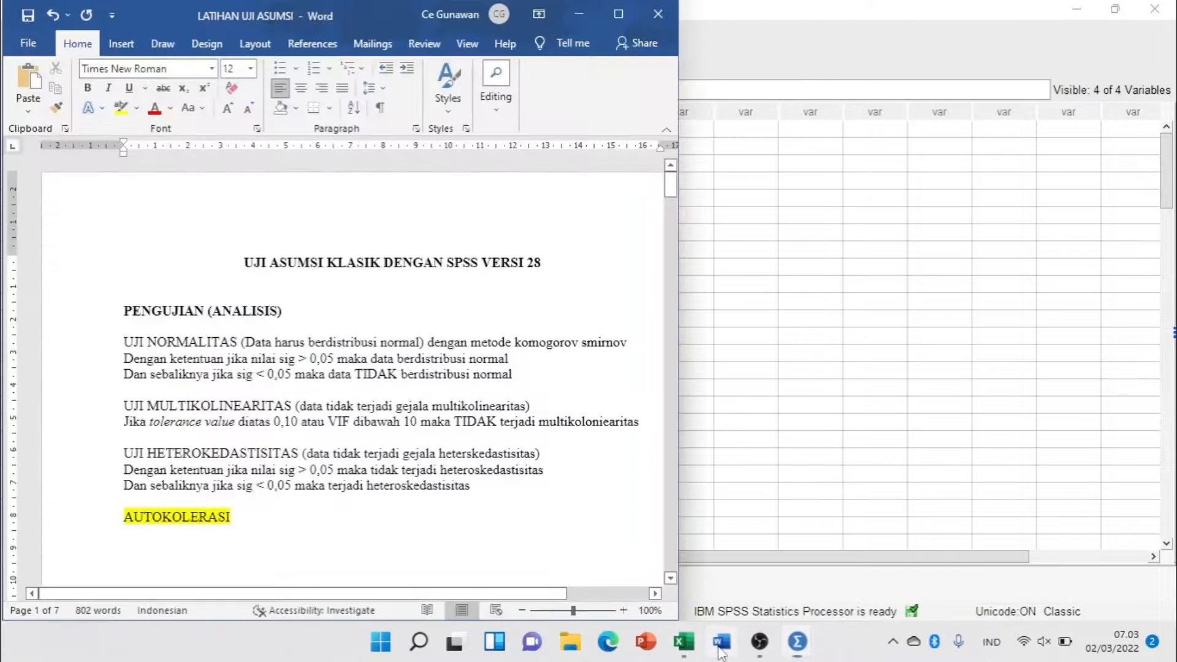
drag(351, 12, 929, 76)
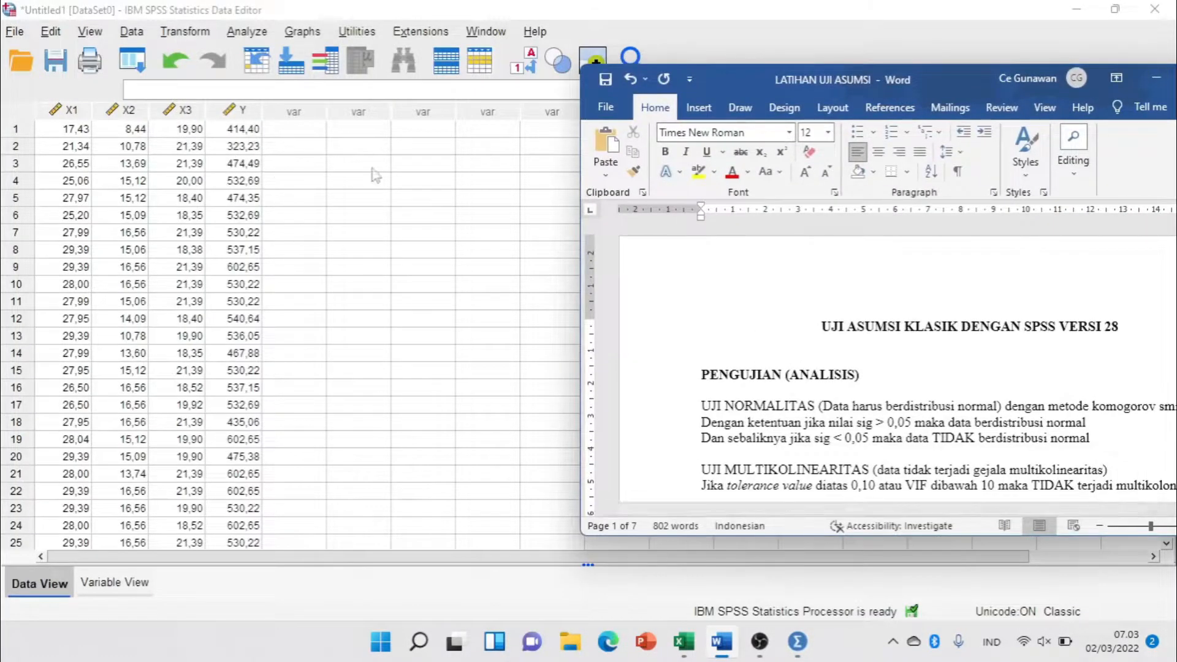
click(371, 166)
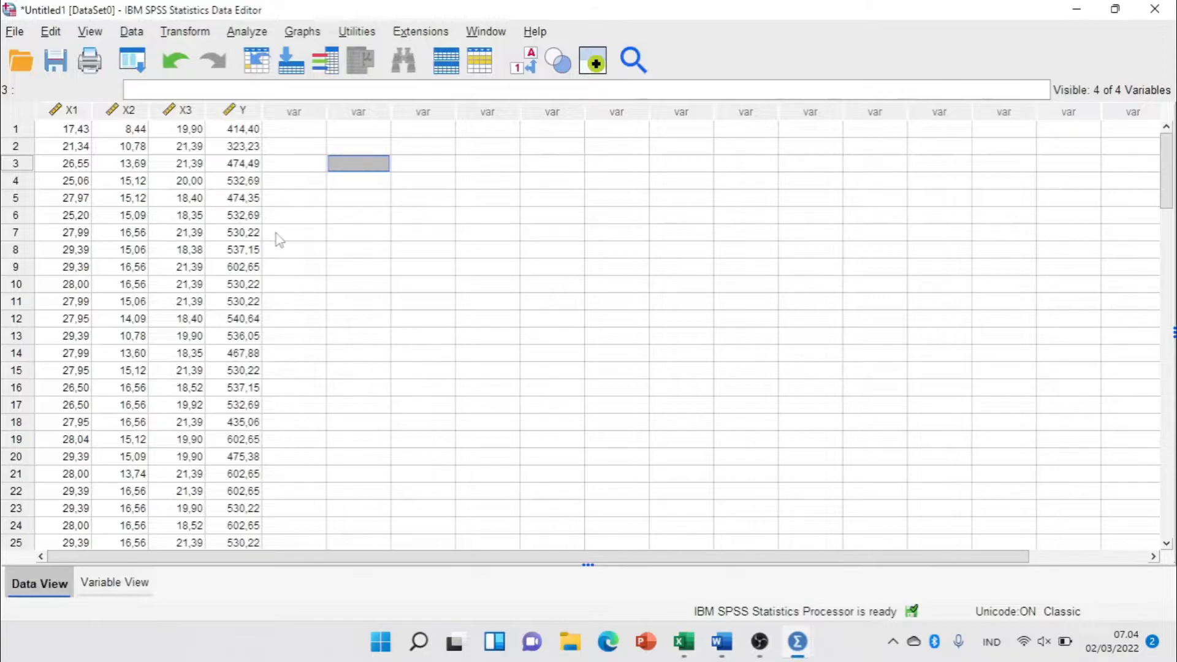
Start a Linear Regression analysis with Y as the dependent variable.
click(244, 37)
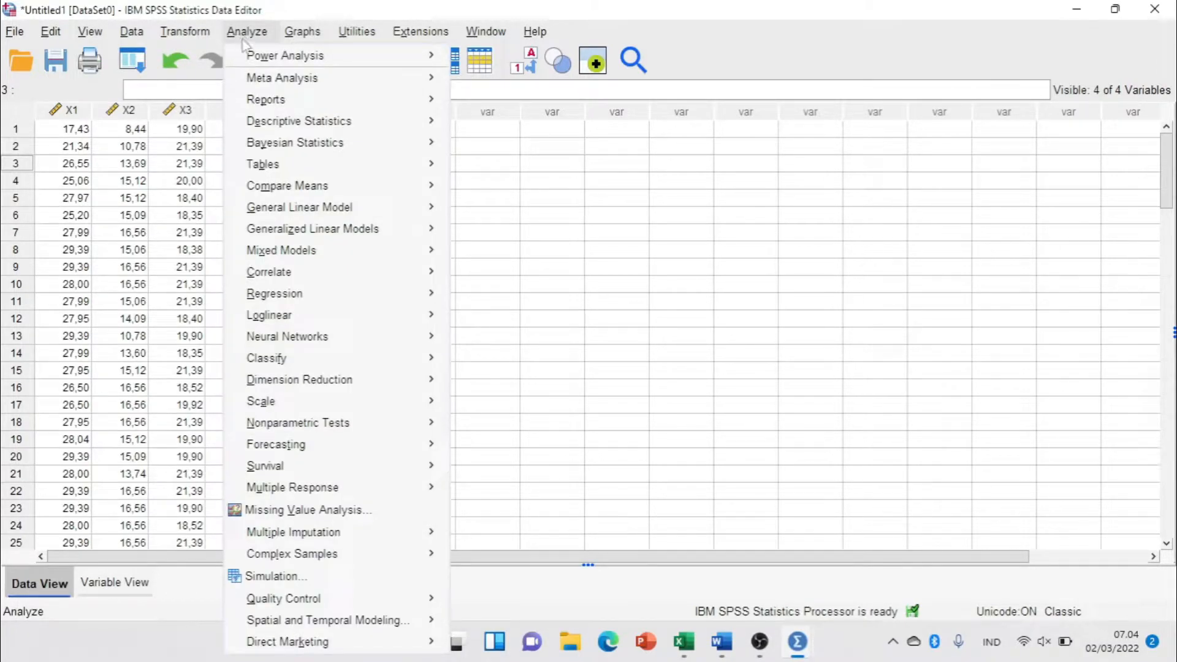
mouse_move(297, 300)
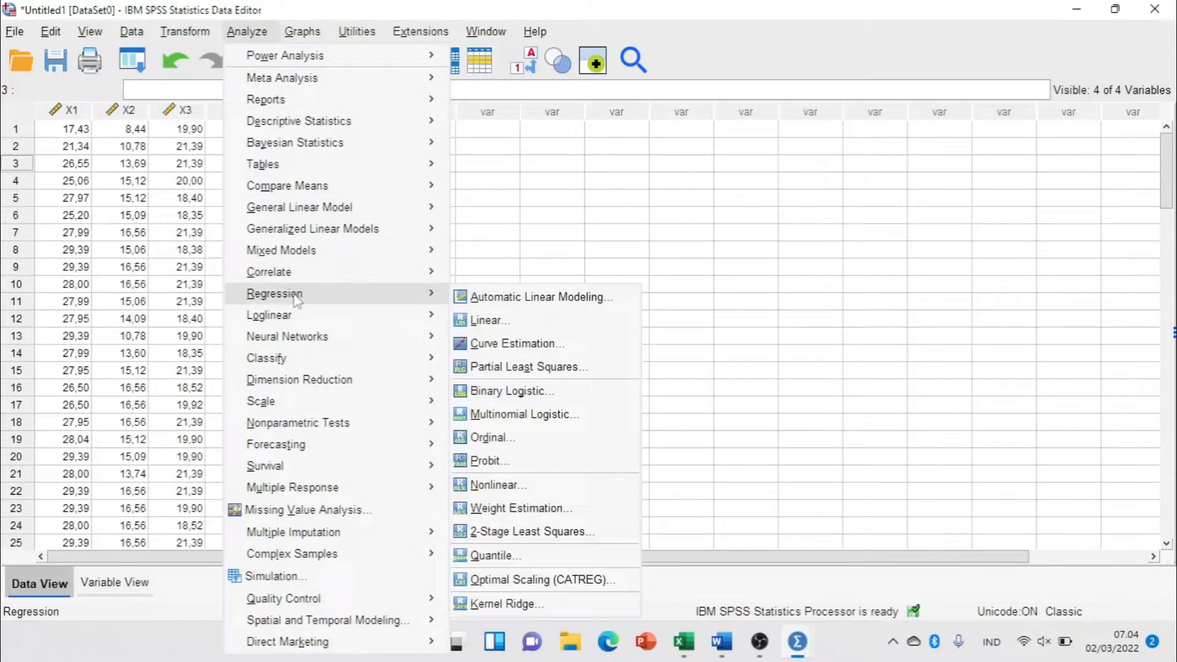
click(488, 321)
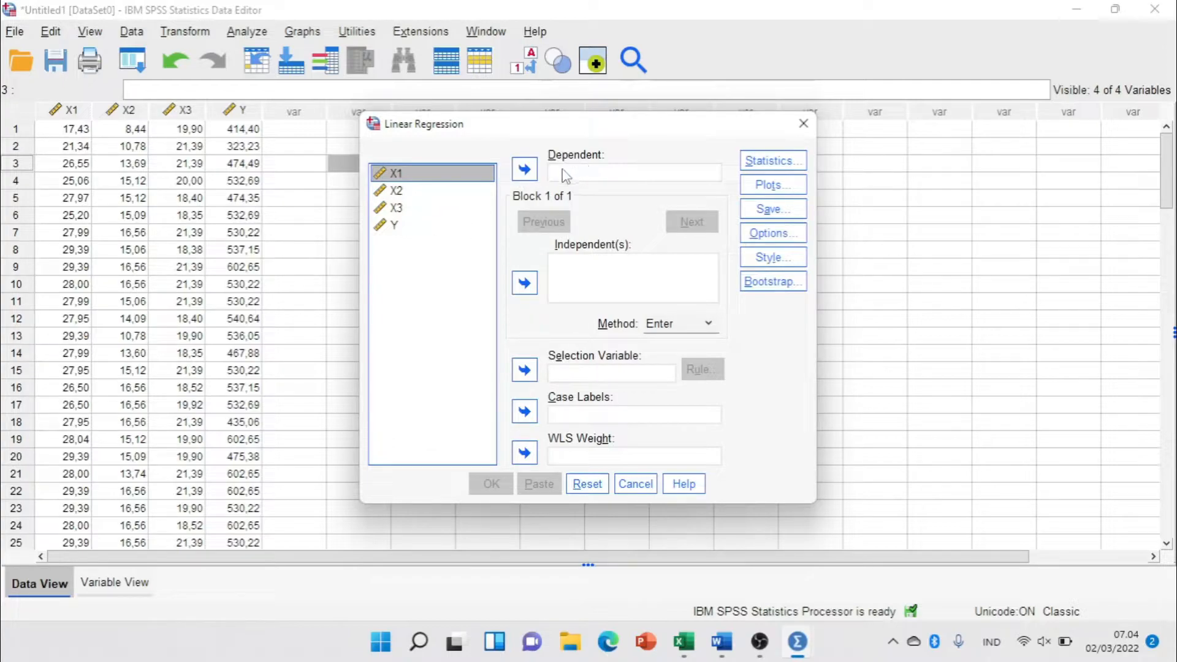
click(391, 228)
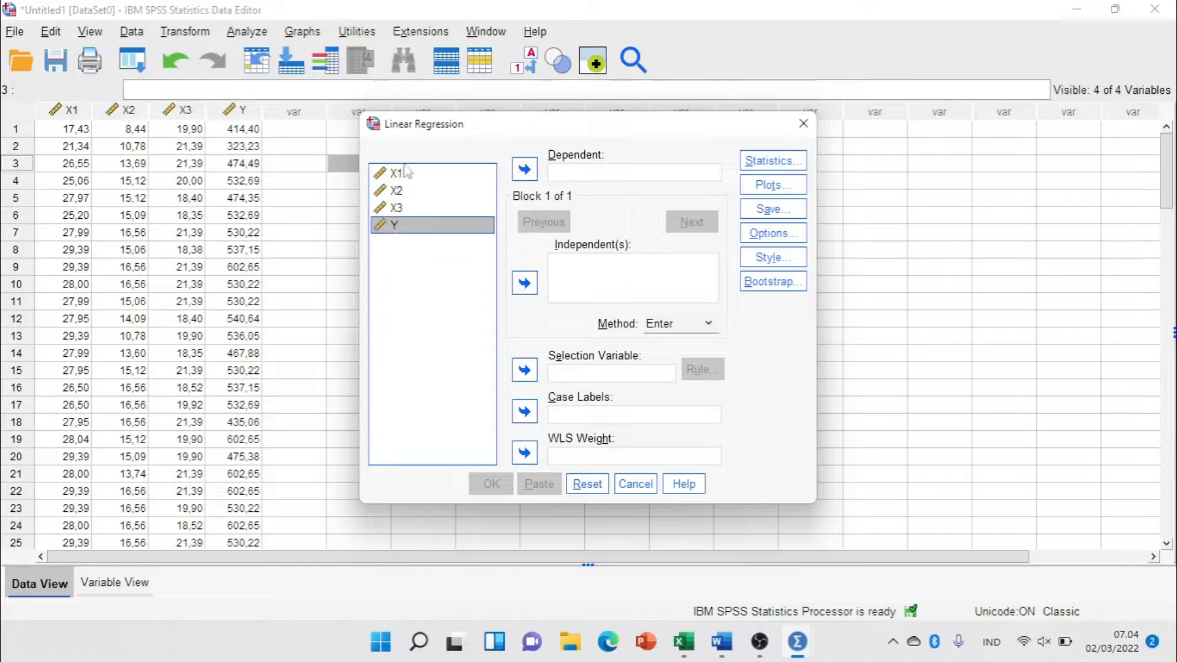
click(524, 170)
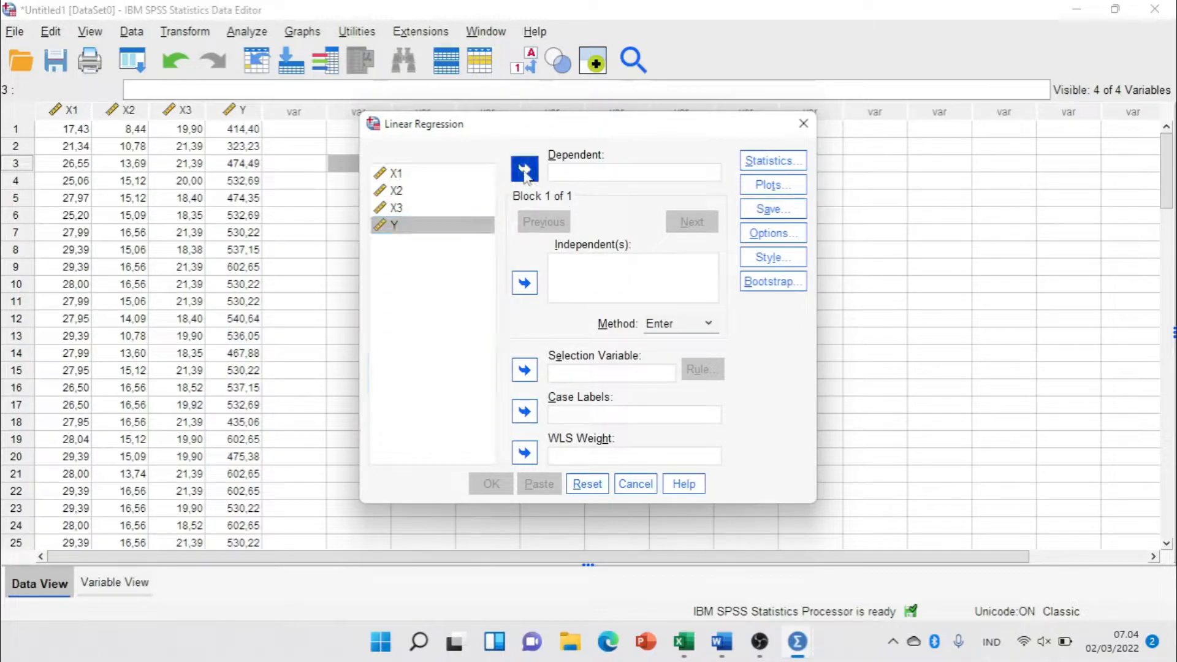
Add X1, X2 and X3 as the independent variables of the linear regression.
click(394, 174)
shift+click(398, 192)
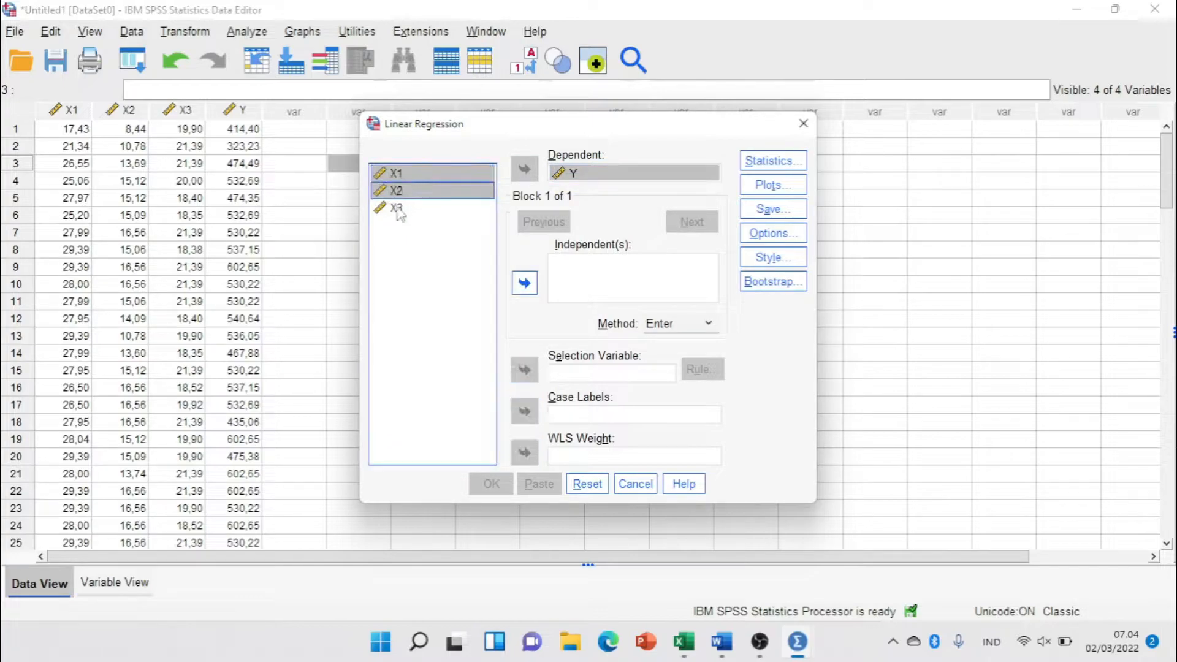
shift+click(398, 208)
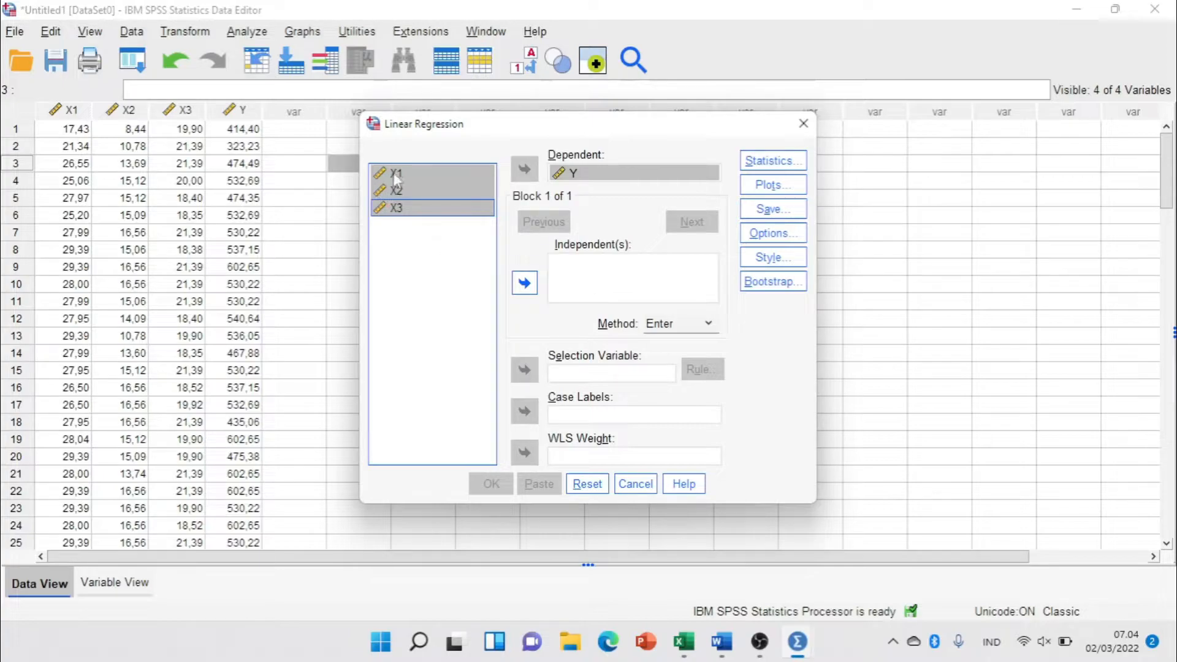
click(525, 282)
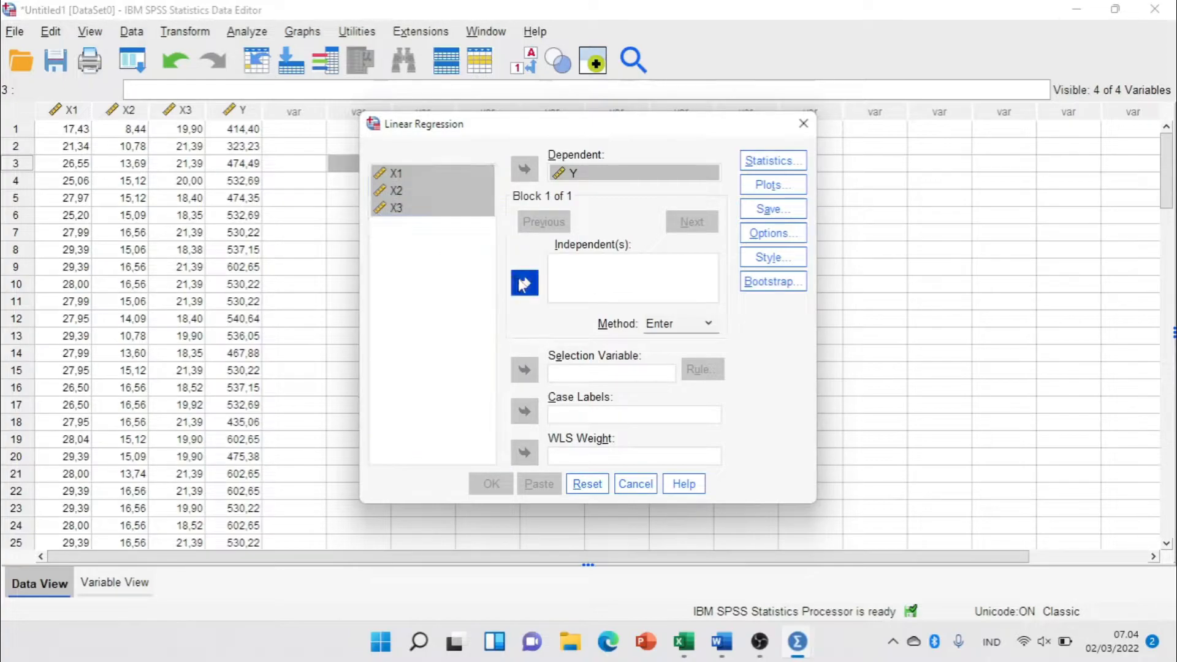
click(466, 284)
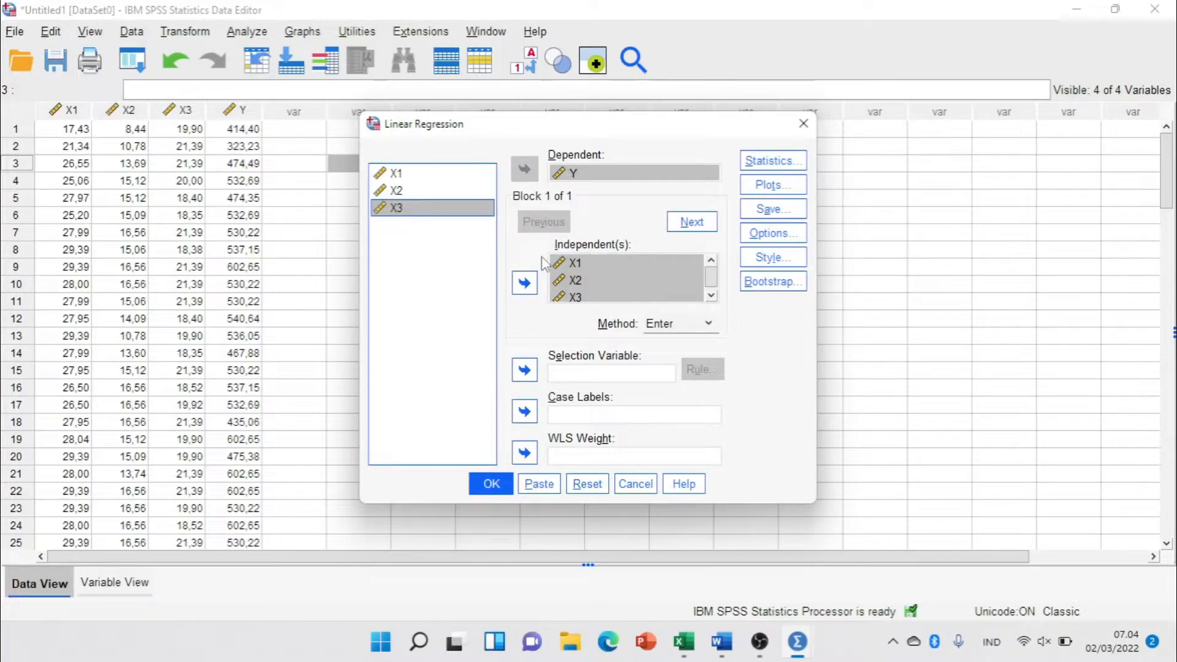
Include Collinearity diagnostics in the regression statistics.
click(769, 162)
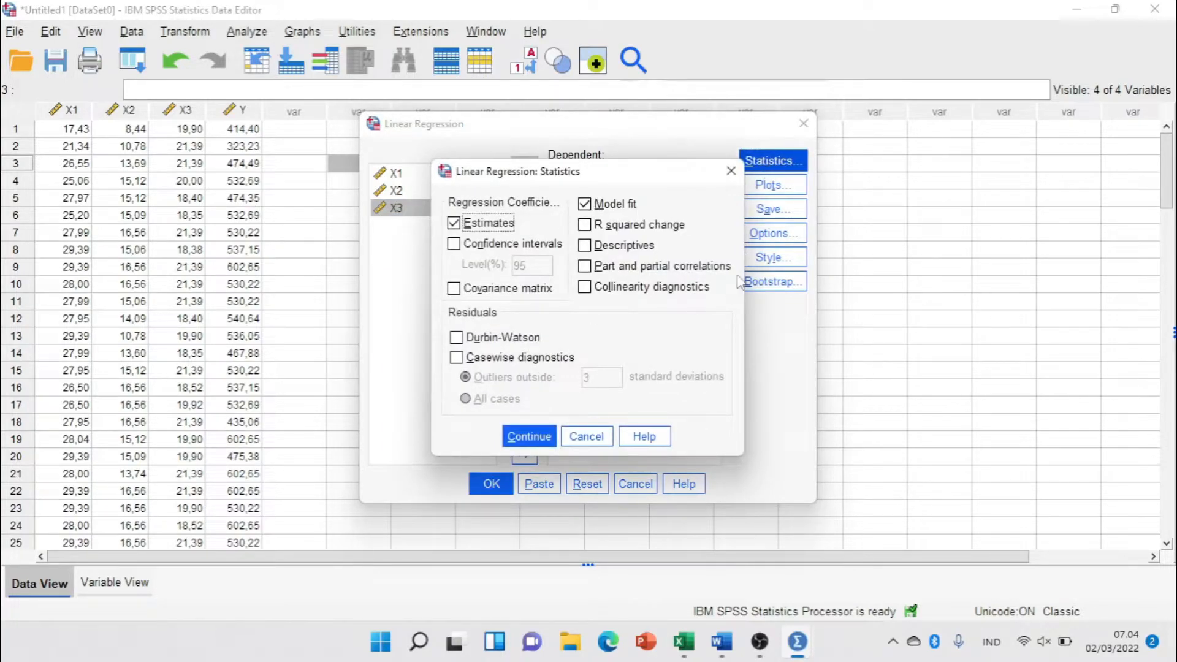
click(588, 290)
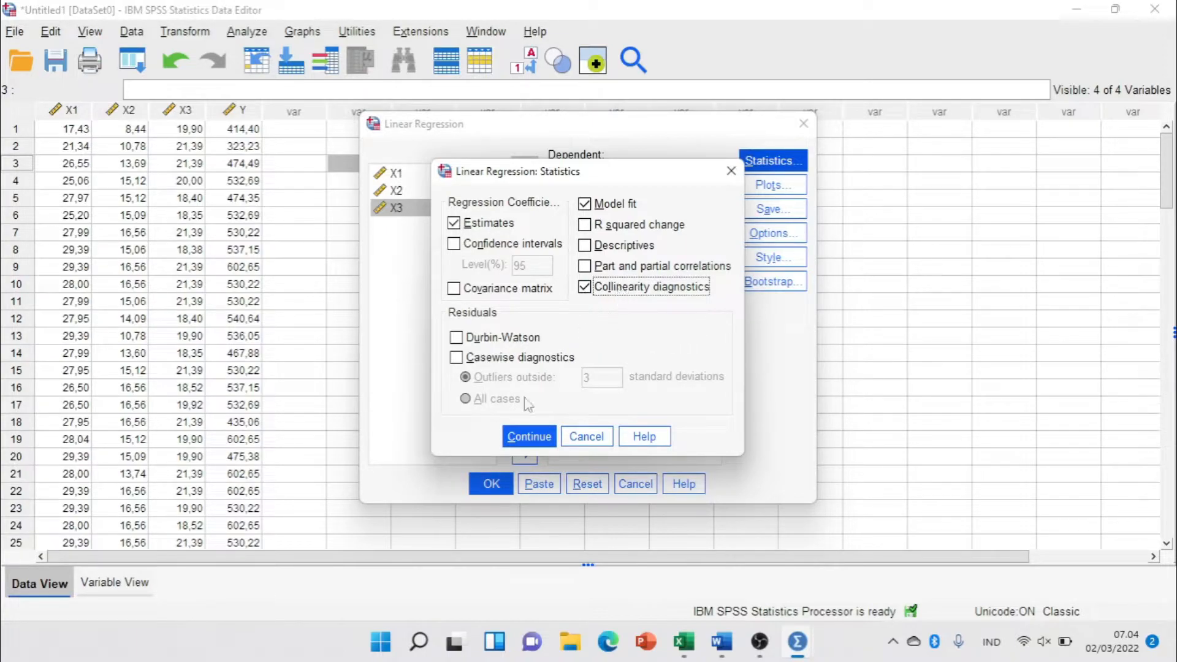
click(528, 436)
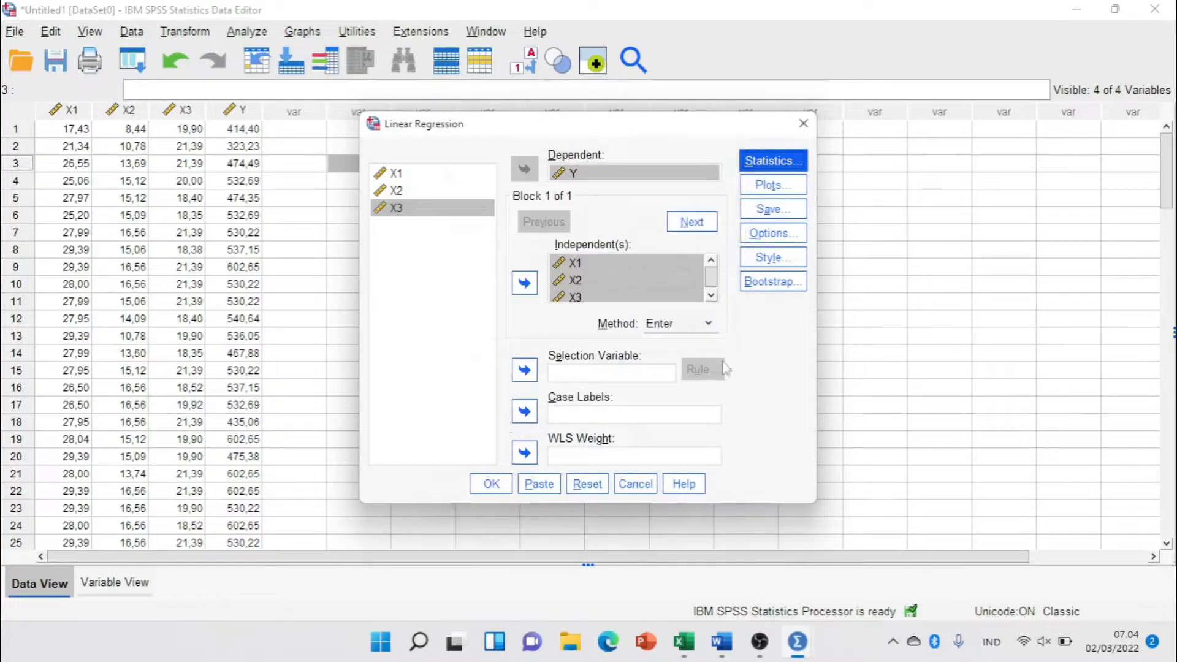
Set up the residual scatterplot with *SRESID as Y and *ZPRED as X, and include the histogram and normal probability plot.
click(774, 185)
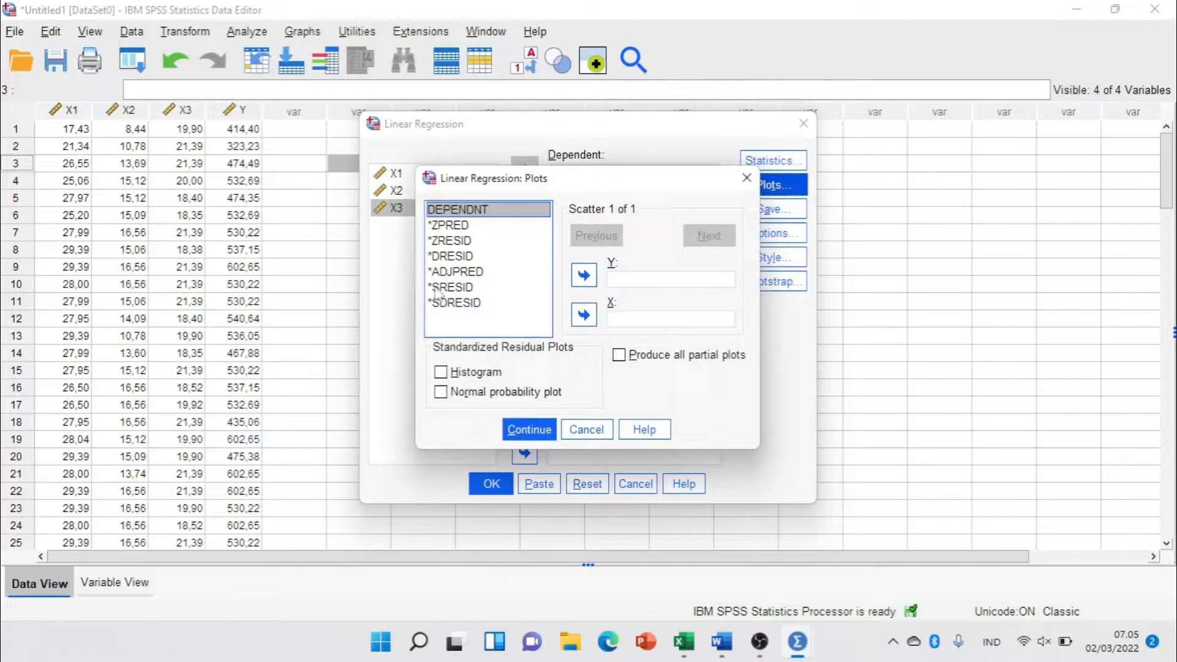
click(452, 225)
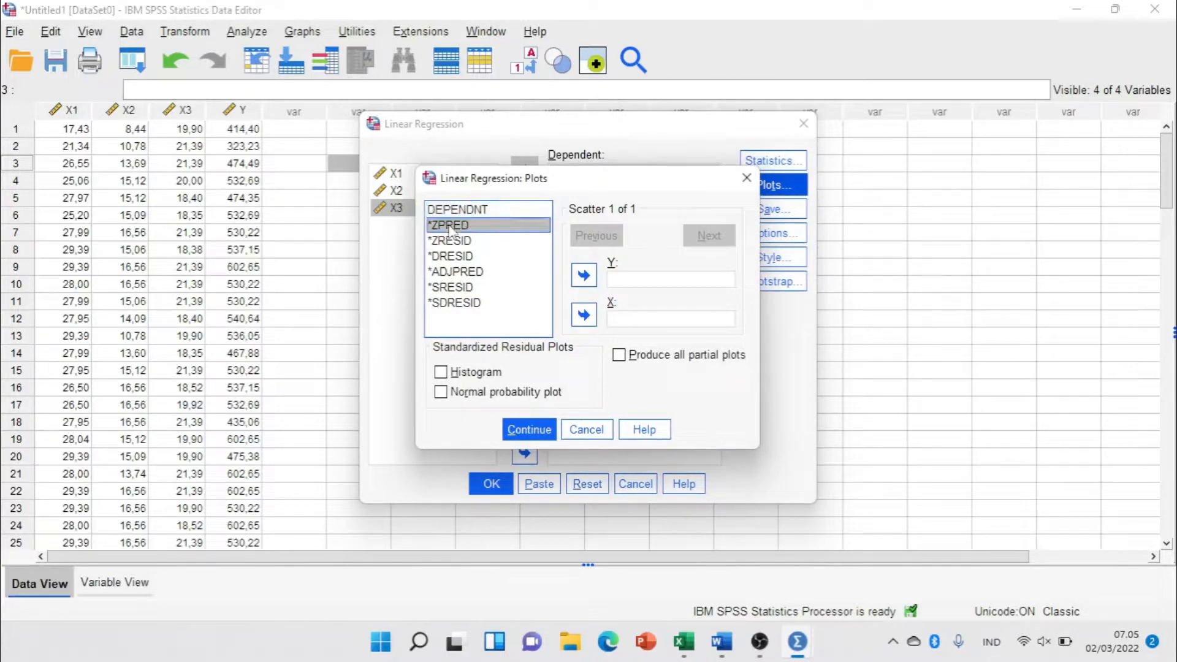
click(584, 314)
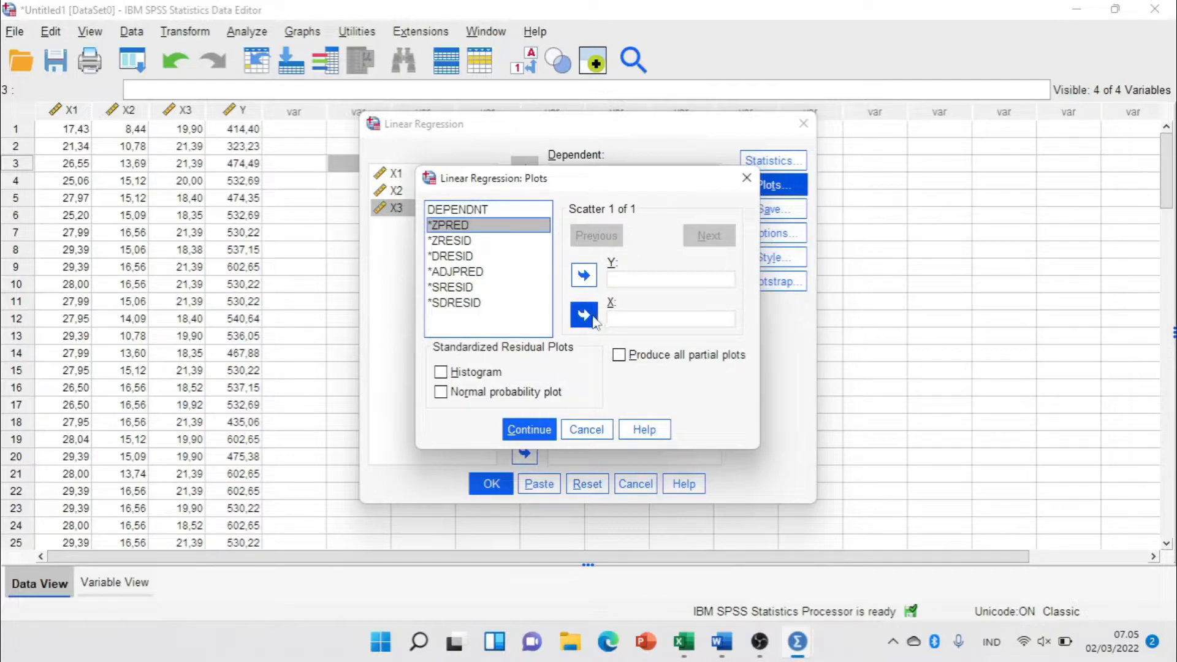
click(466, 287)
click(584, 276)
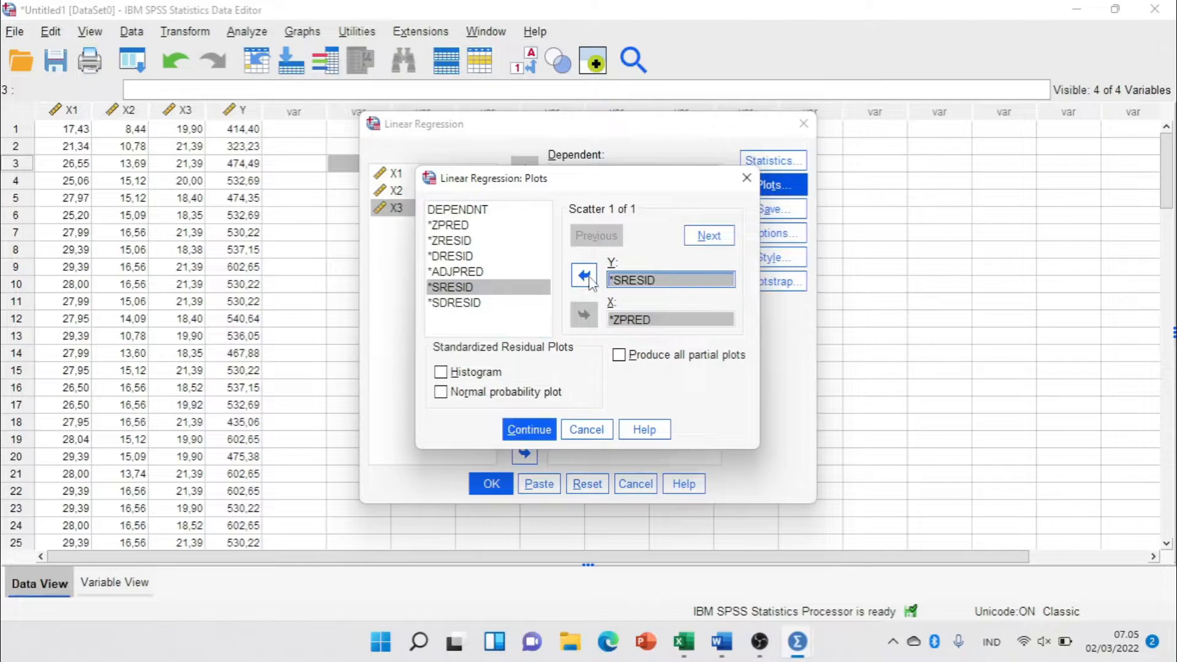
click(440, 372)
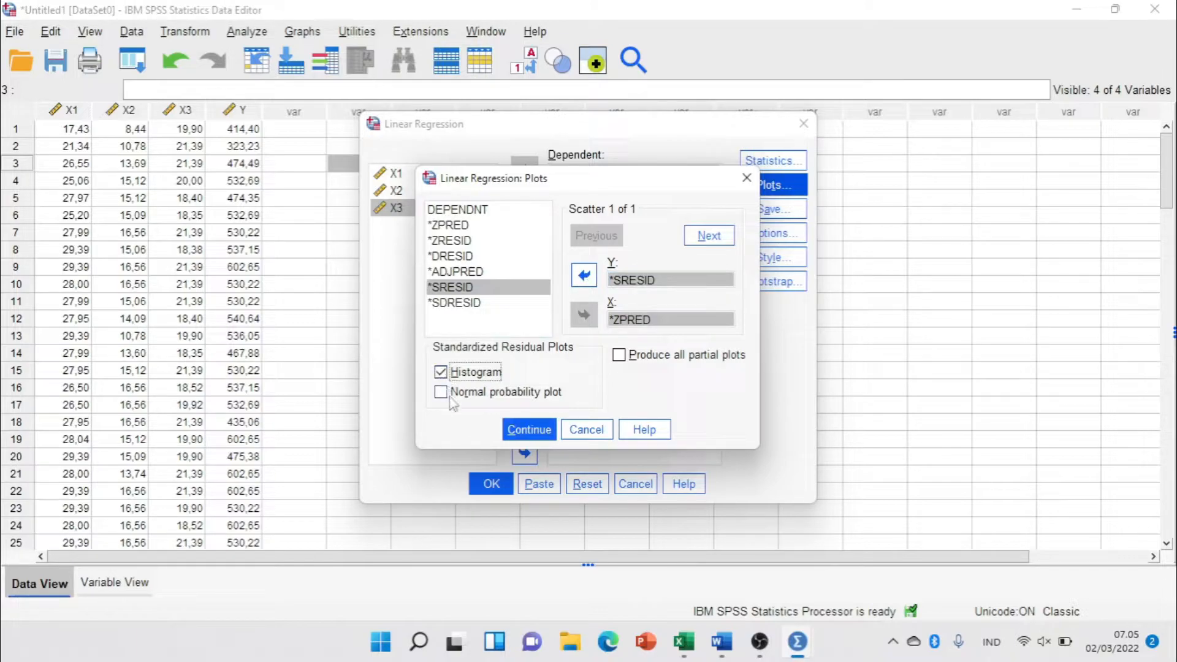
click(441, 393)
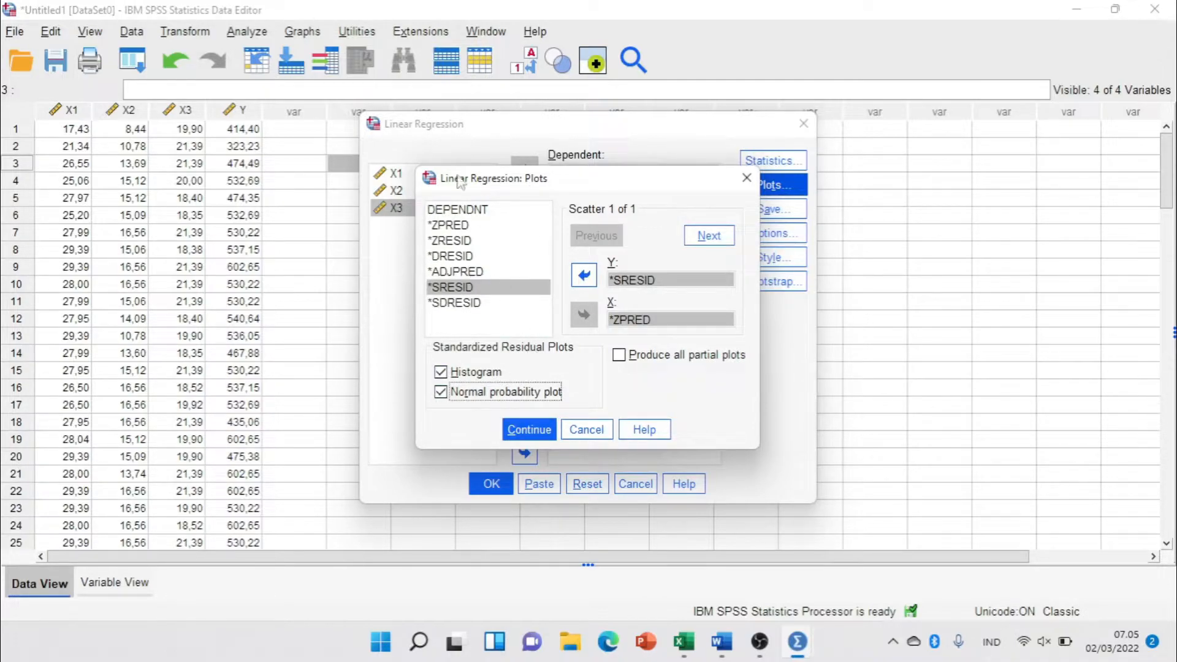
click(530, 431)
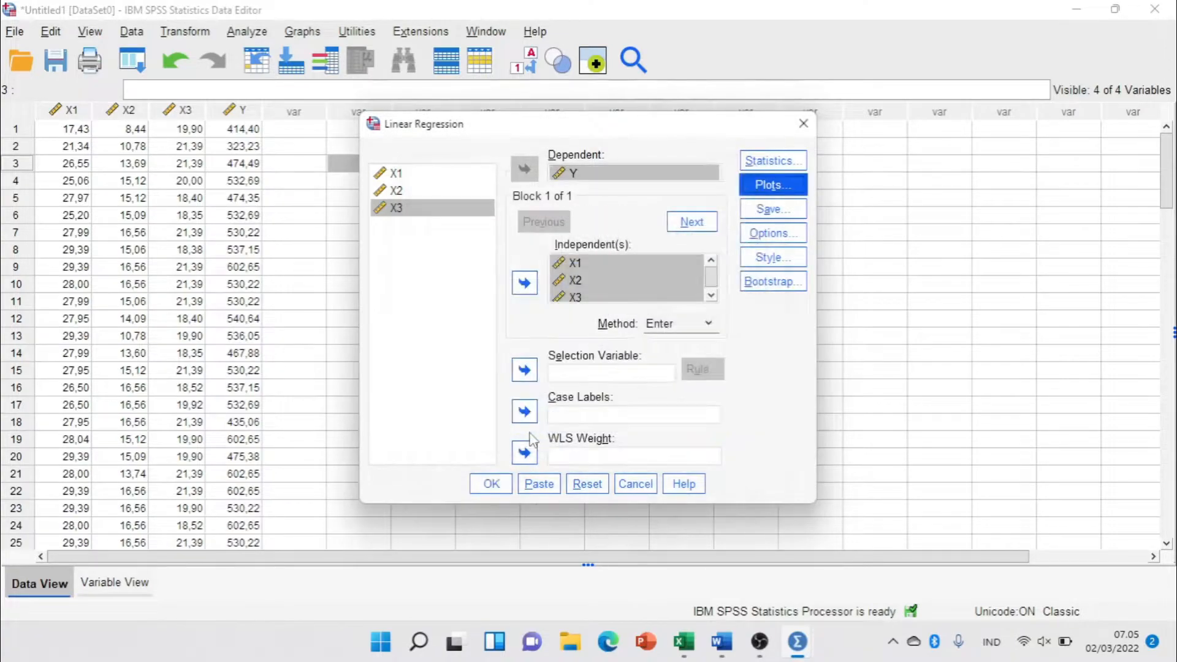
Have the unstandardized residuals saved as a new variable and run the linear regression.
click(774, 210)
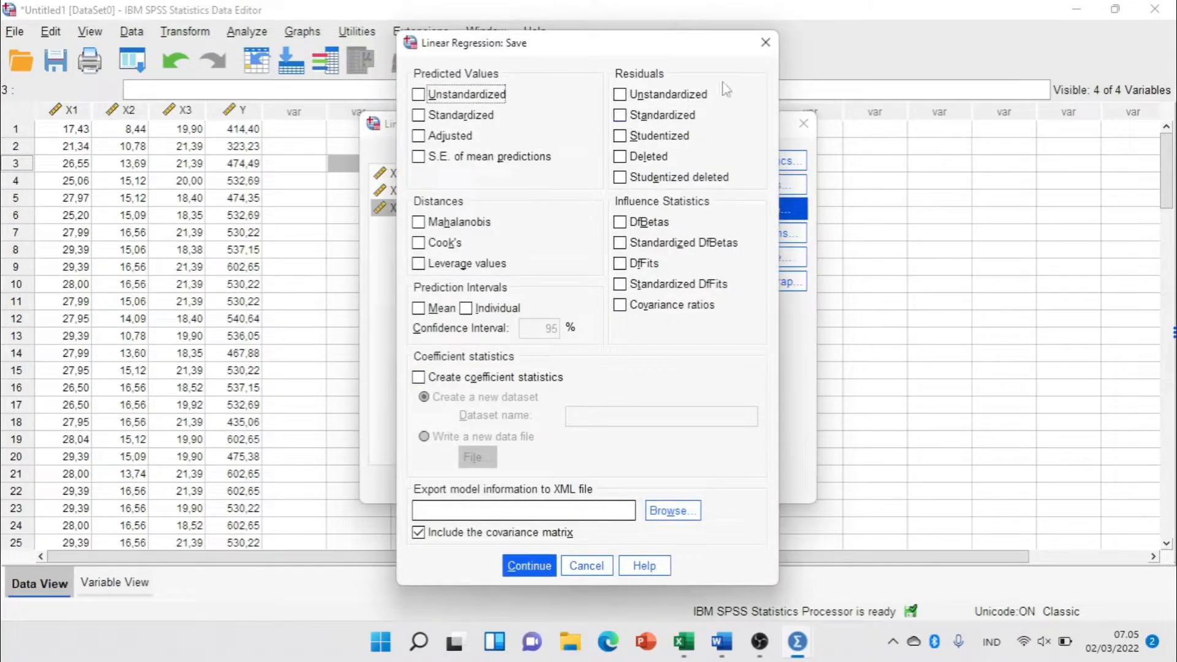
click(641, 101)
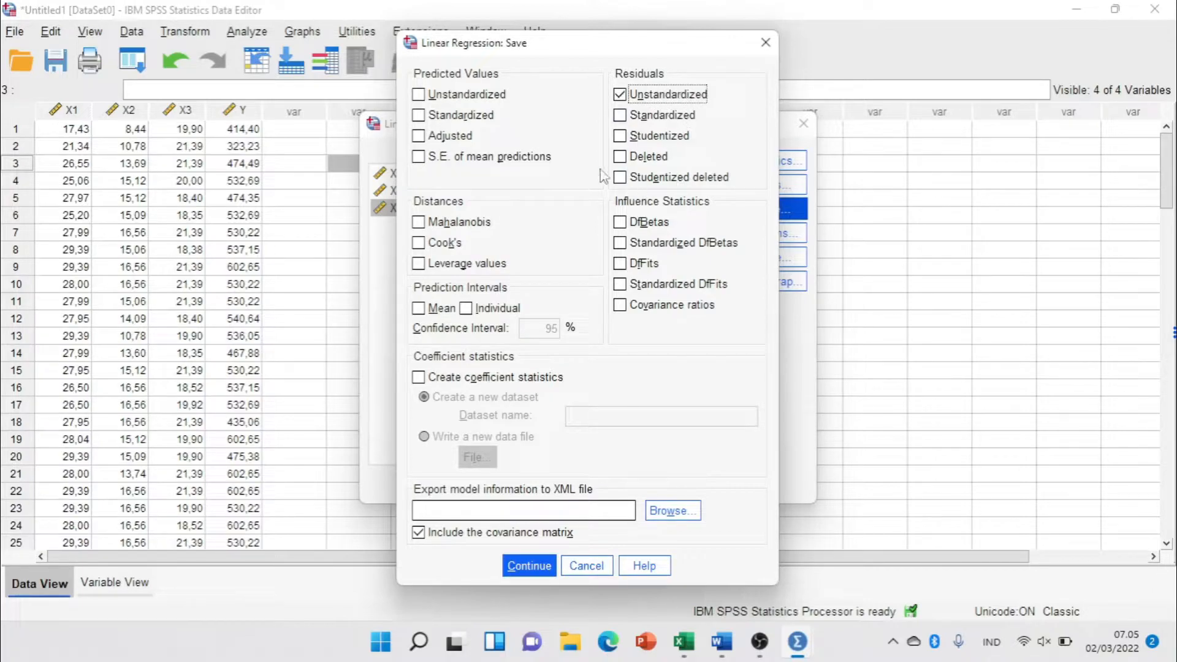
click(542, 567)
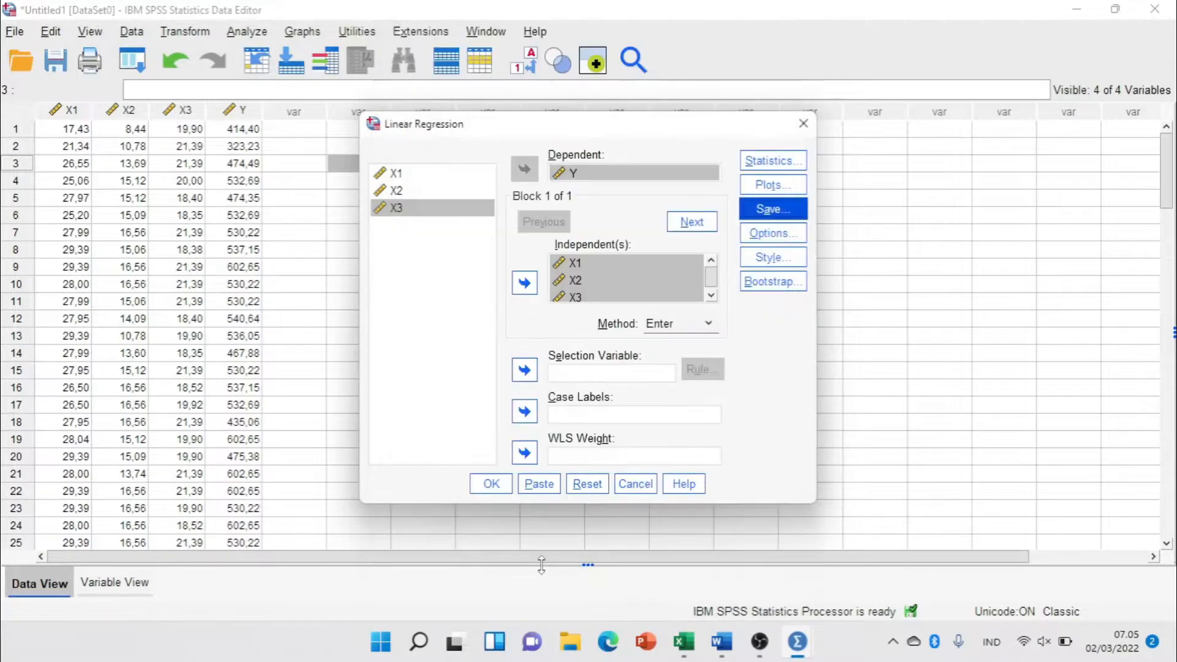
click(500, 488)
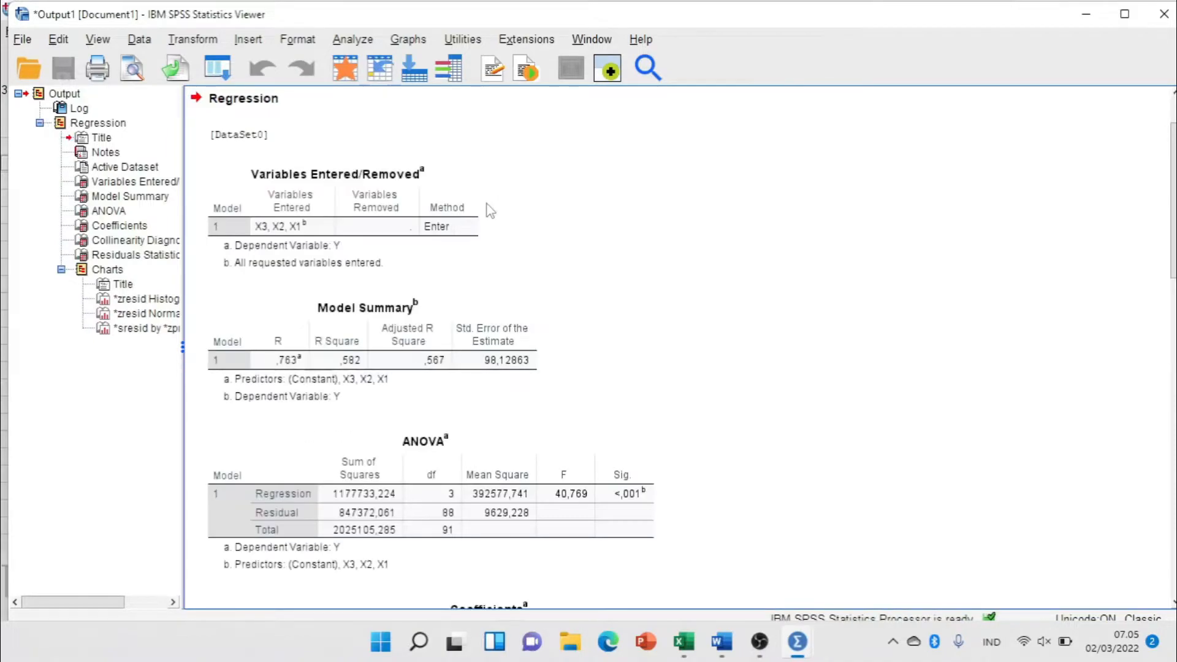
Review the regression tables, histogram and P-P plot in the output, and return to the Data Editor.
scroll(491, 211, down, 10)
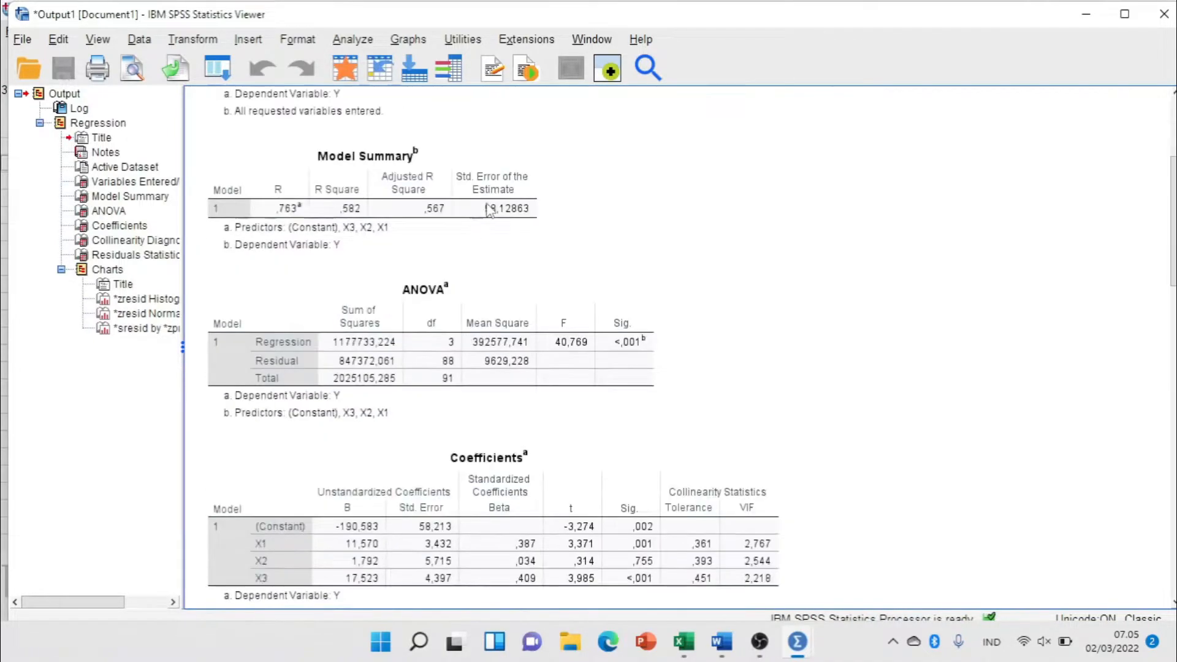
scroll(491, 210, down, 15)
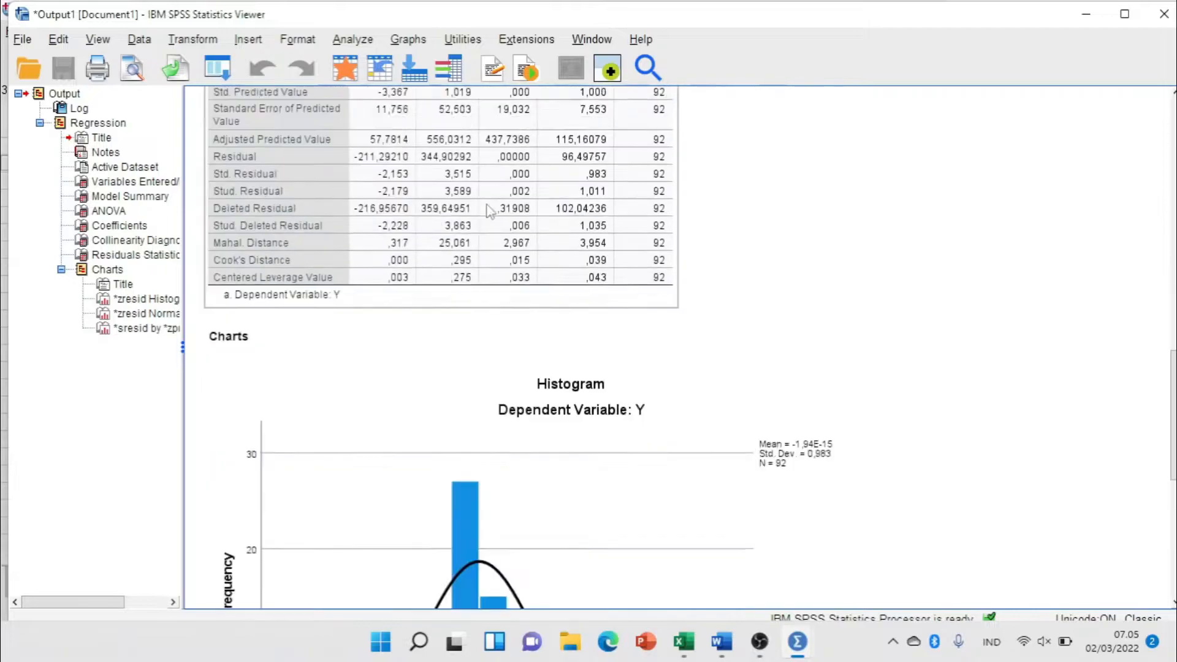
scroll(487, 207, down, 2)
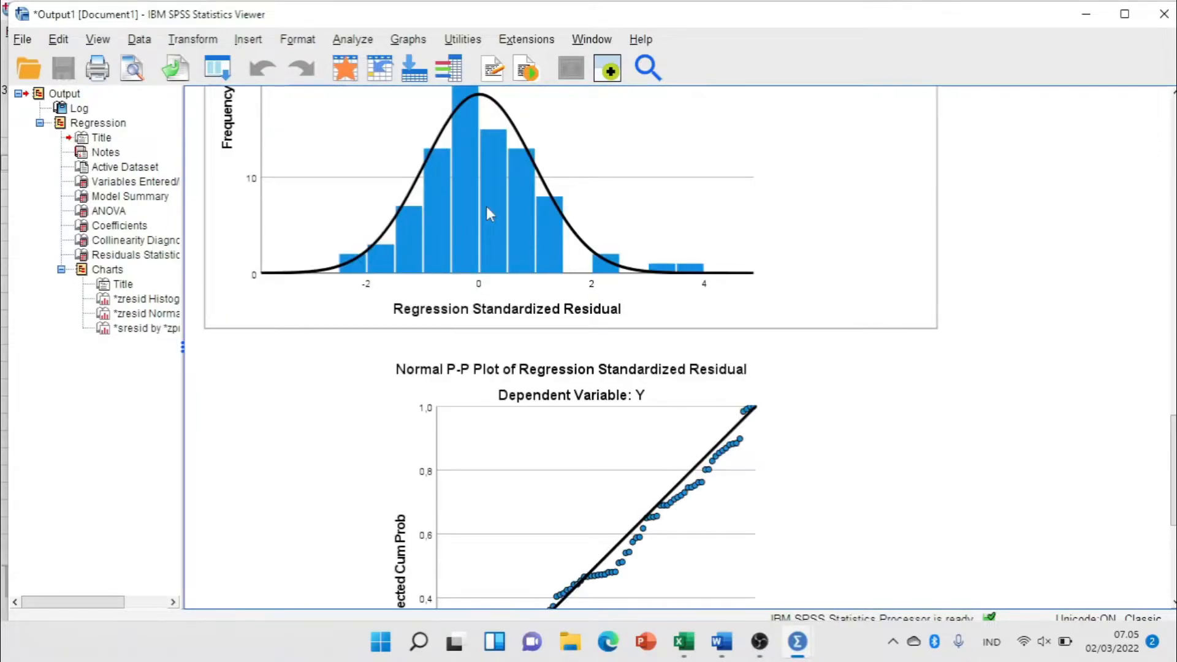
scroll(487, 207, up, 10)
scroll(487, 207, up, 10)
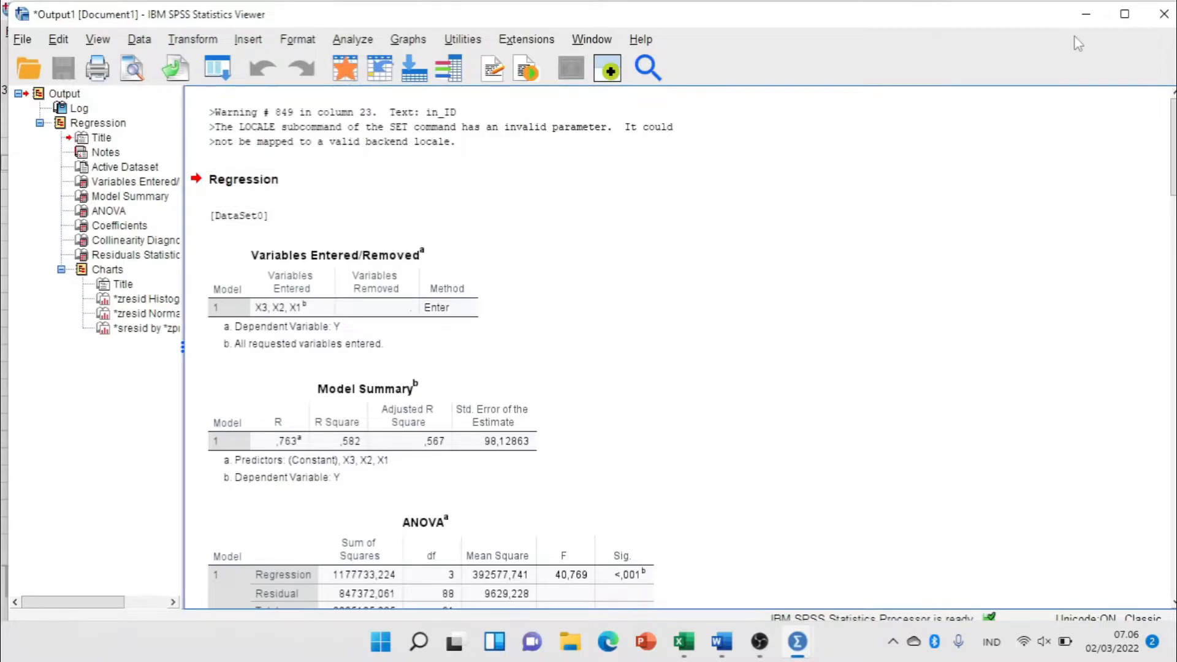
click(1085, 14)
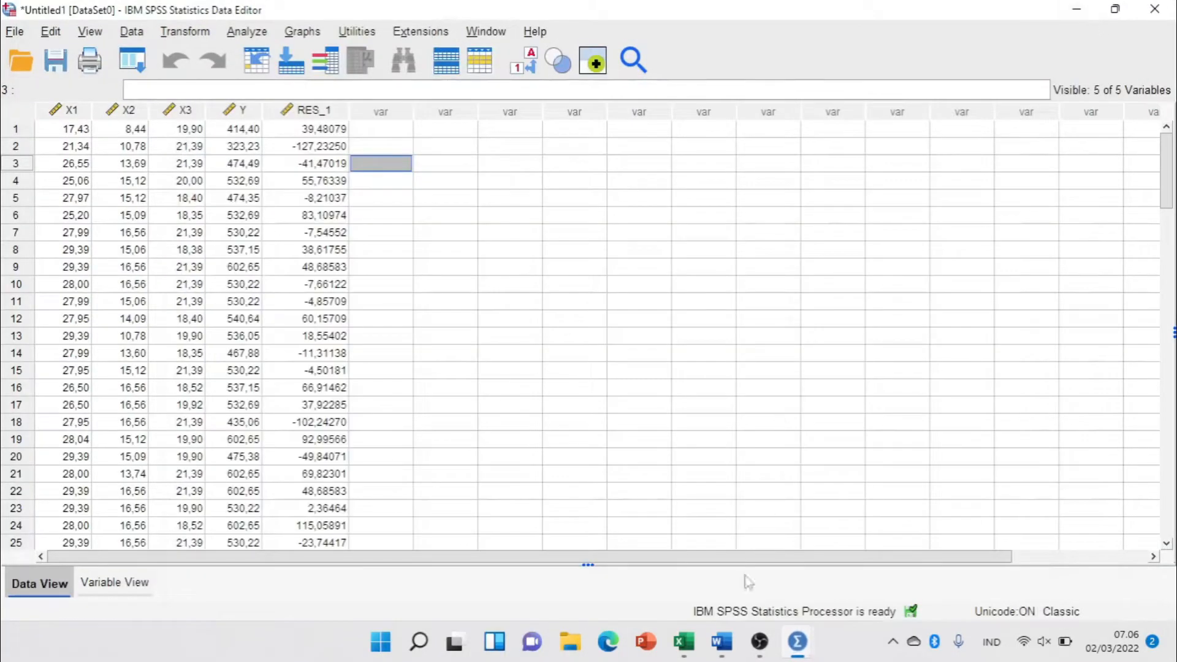
Switch to the Word document LATIHAN UJI ASUMSI and highlight the words "UJI NORMALITAS" in yellow.
click(721, 643)
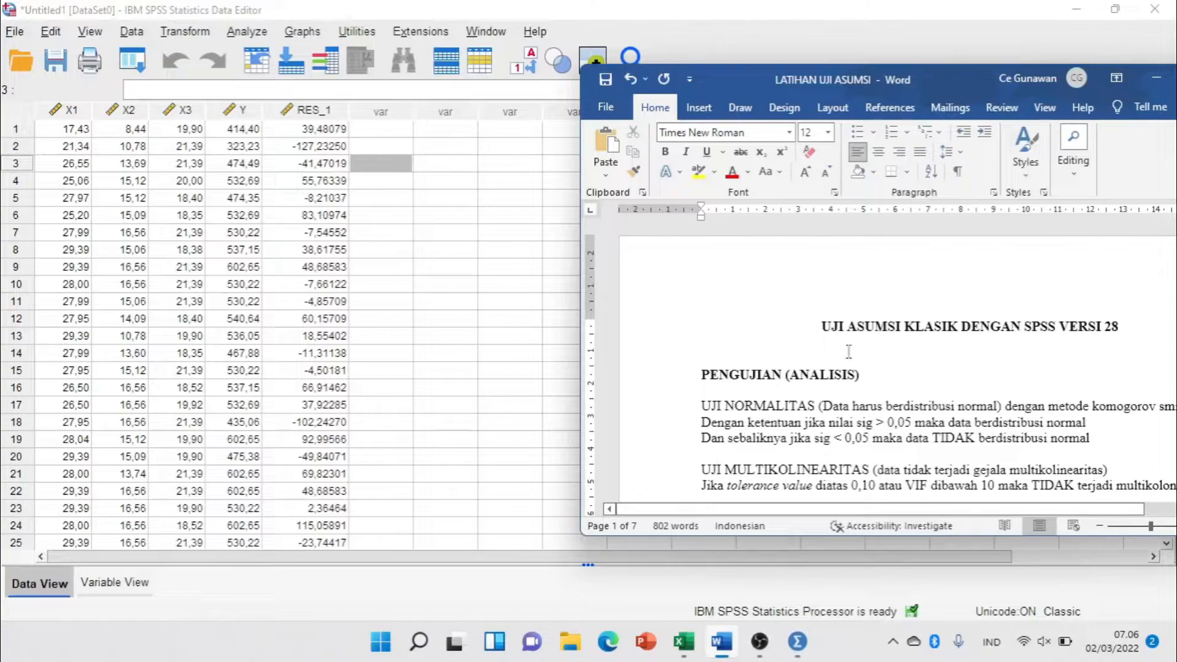
scroll(849, 352, down, 2)
drag(701, 323, 818, 323)
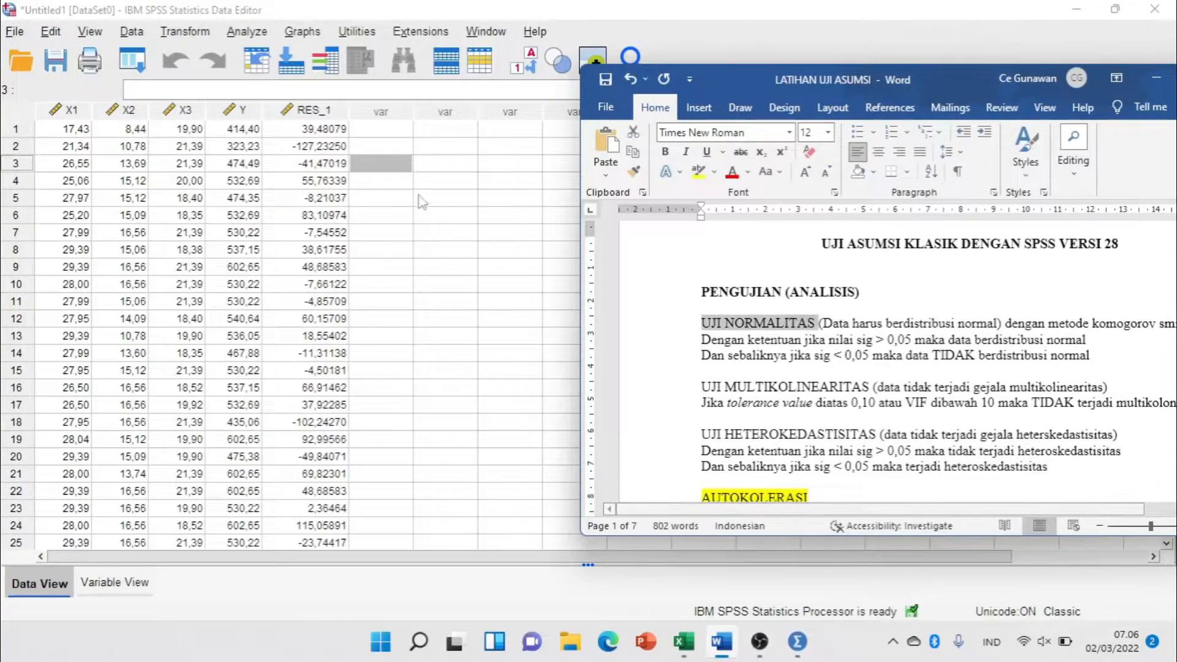
click(699, 172)
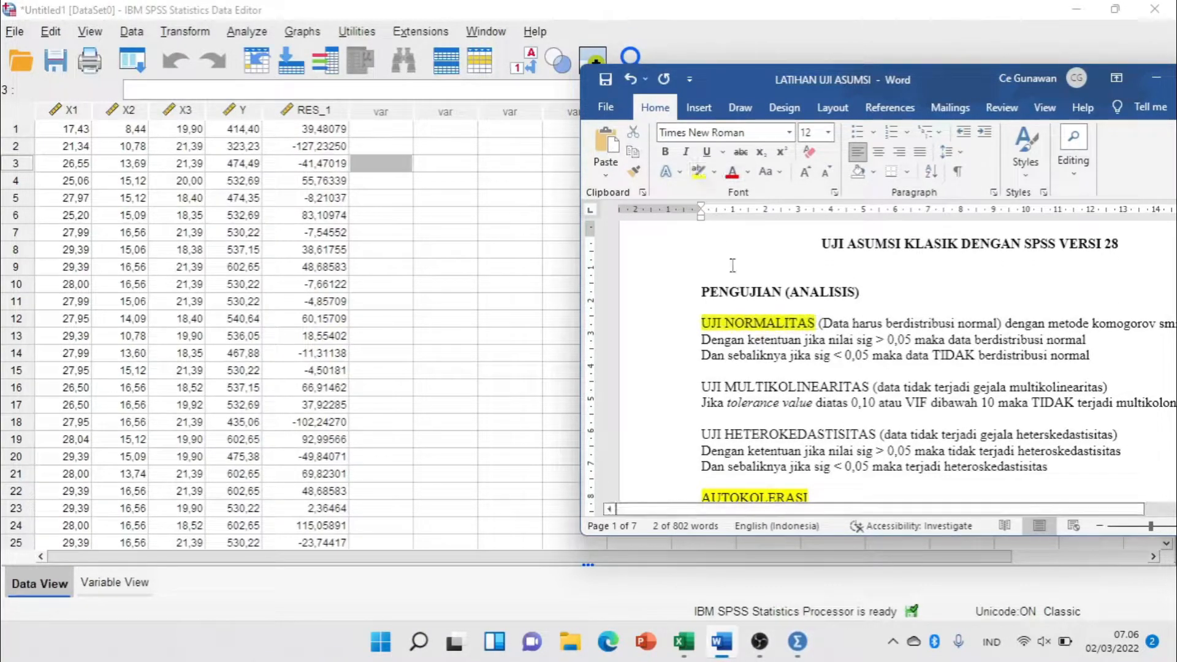
key(Right)
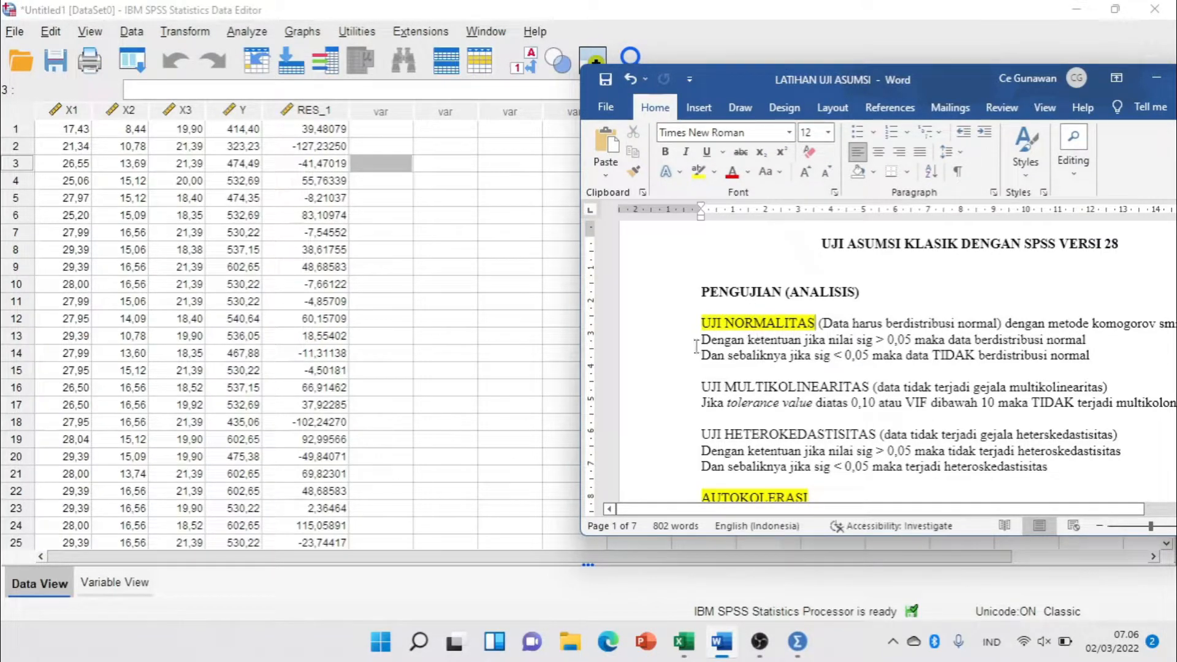
Back in the SPSS Data Editor, run the legacy 1-Sample K-S test on Unstandardized Residual [RES_1] with the Normal test distribution.
click(331, 113)
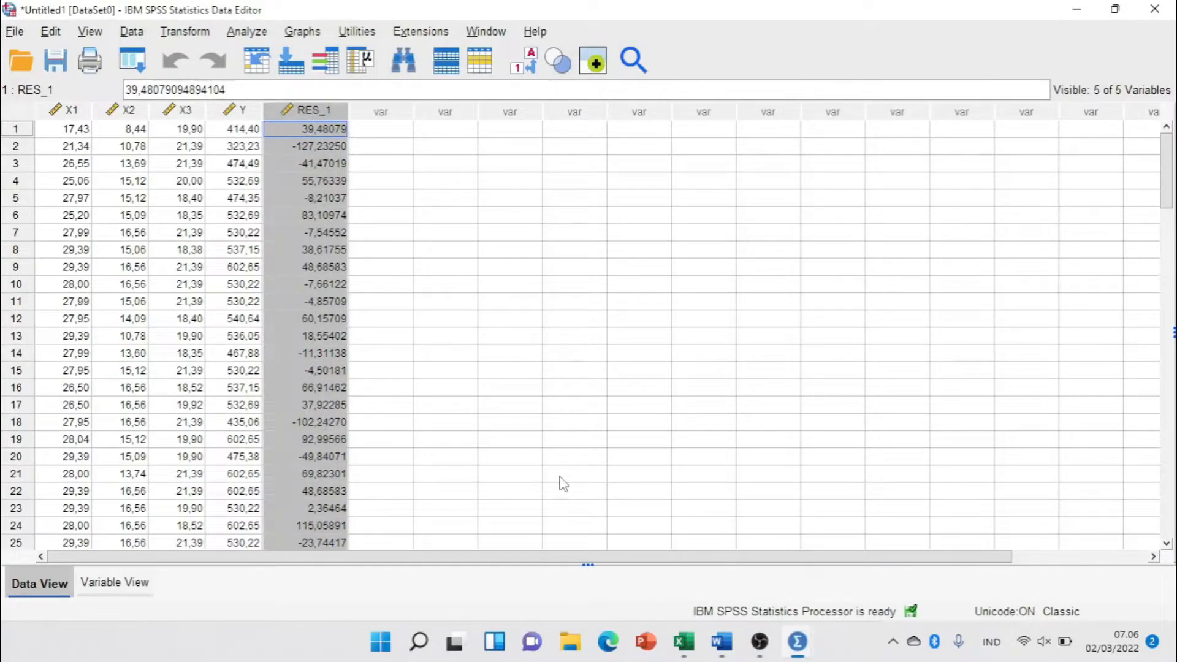
click(398, 153)
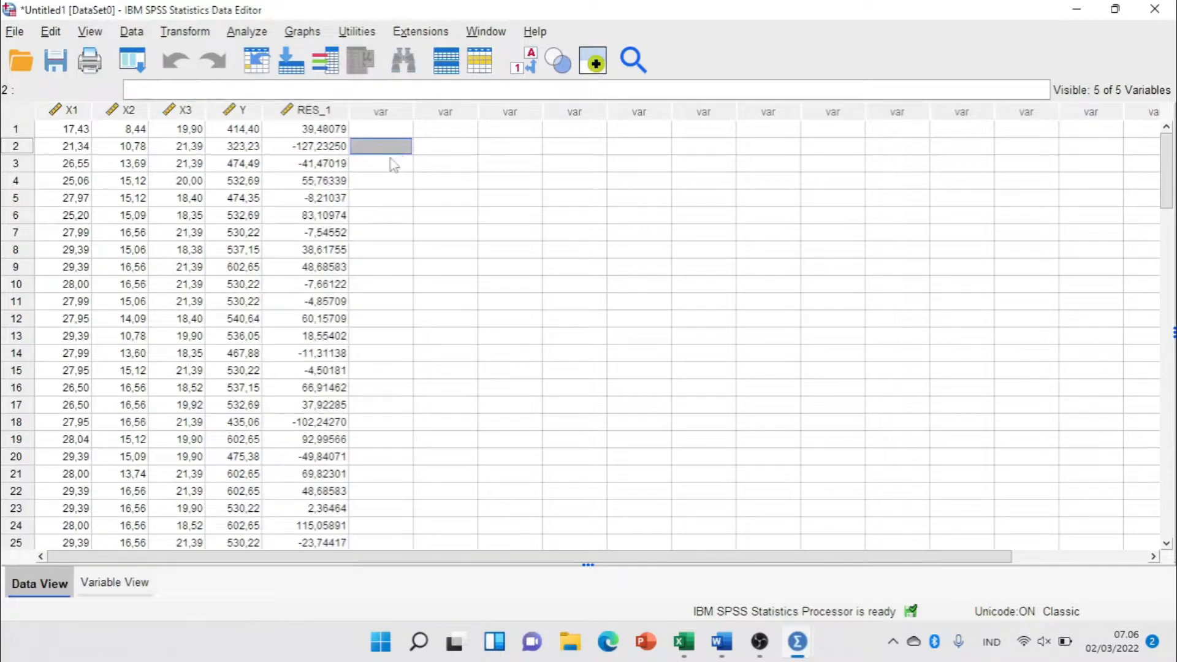
click(247, 32)
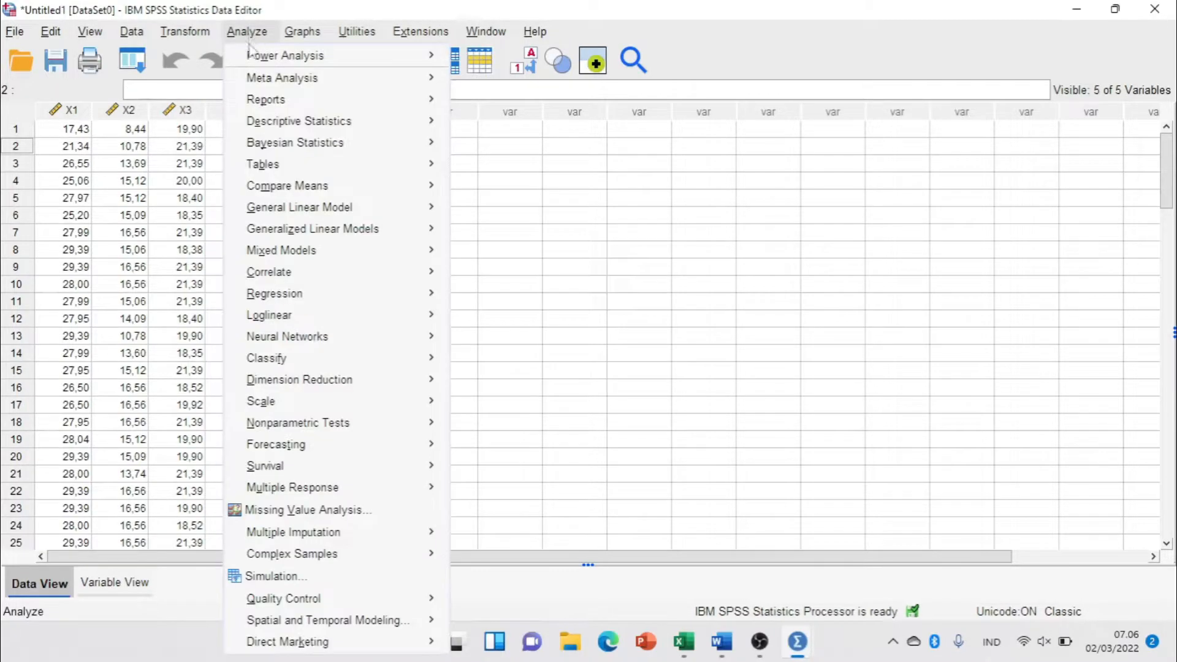
mouse_move(309, 422)
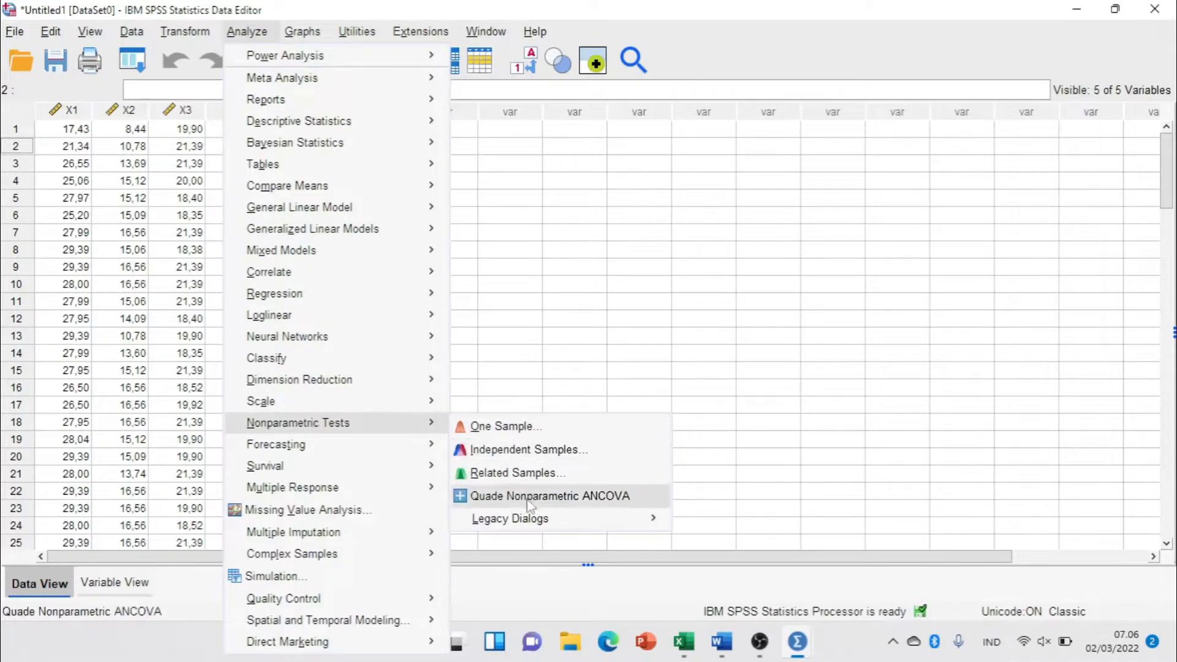
mouse_move(530, 526)
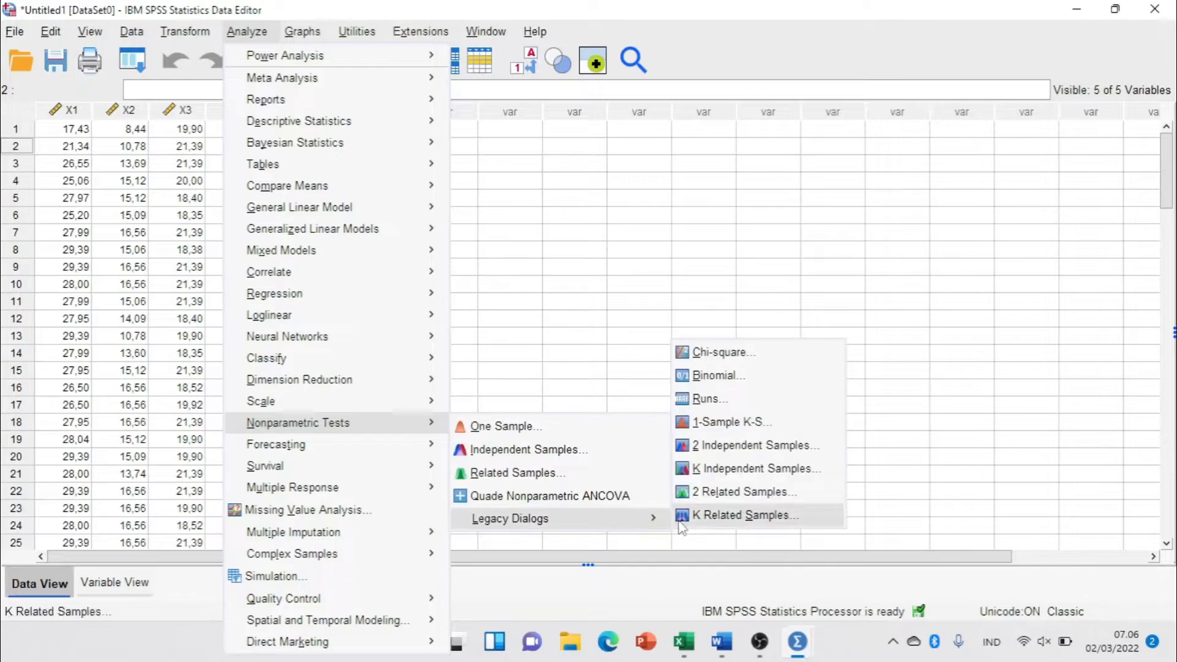
click(729, 423)
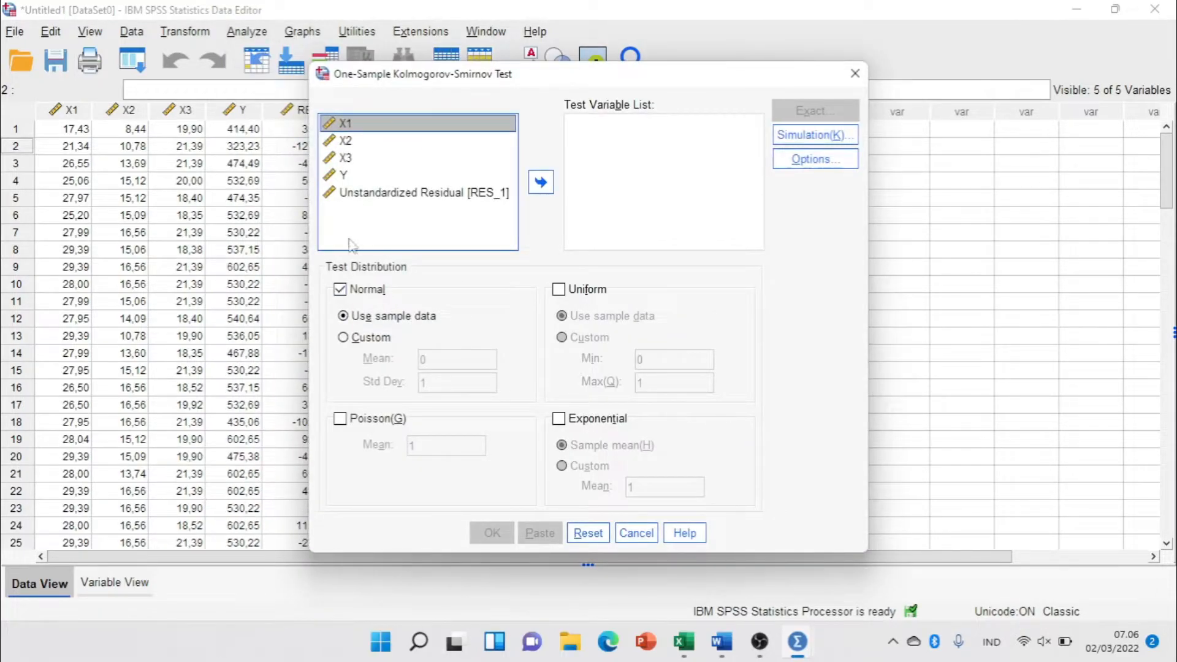
click(416, 195)
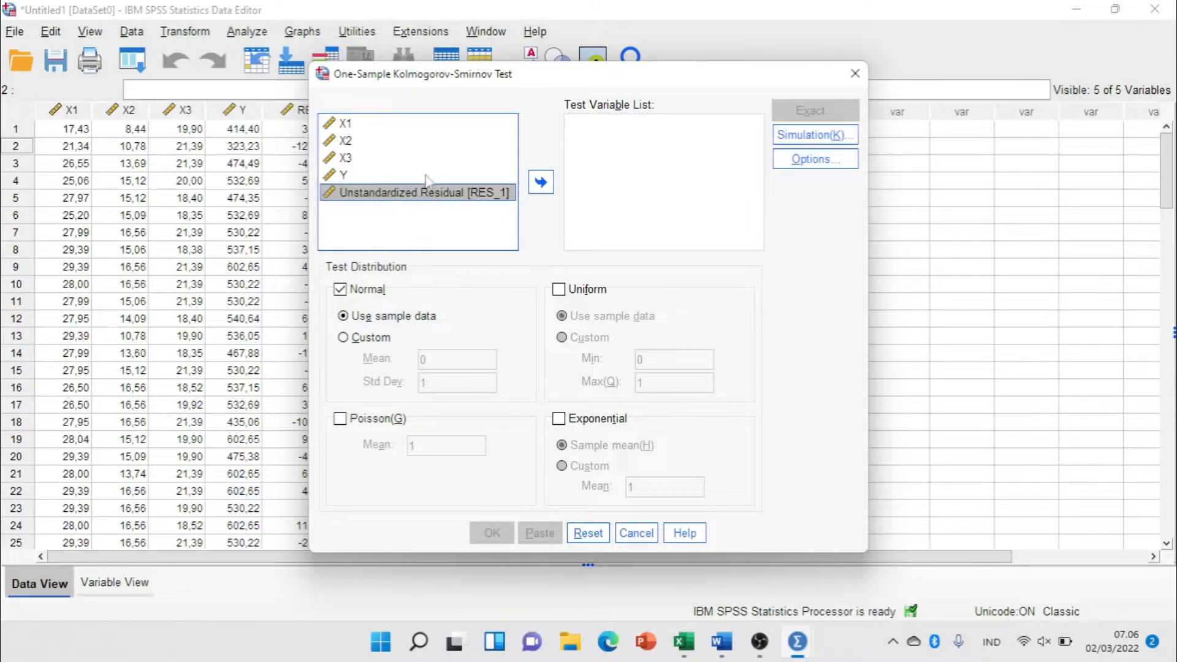
click(541, 182)
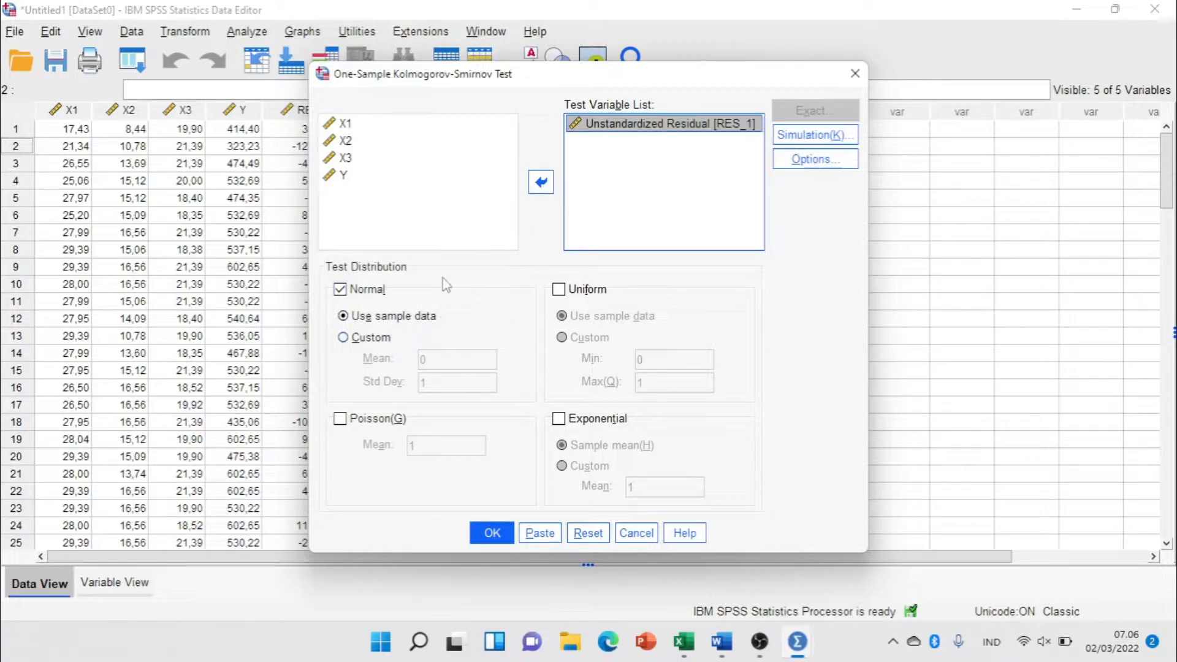
click(502, 532)
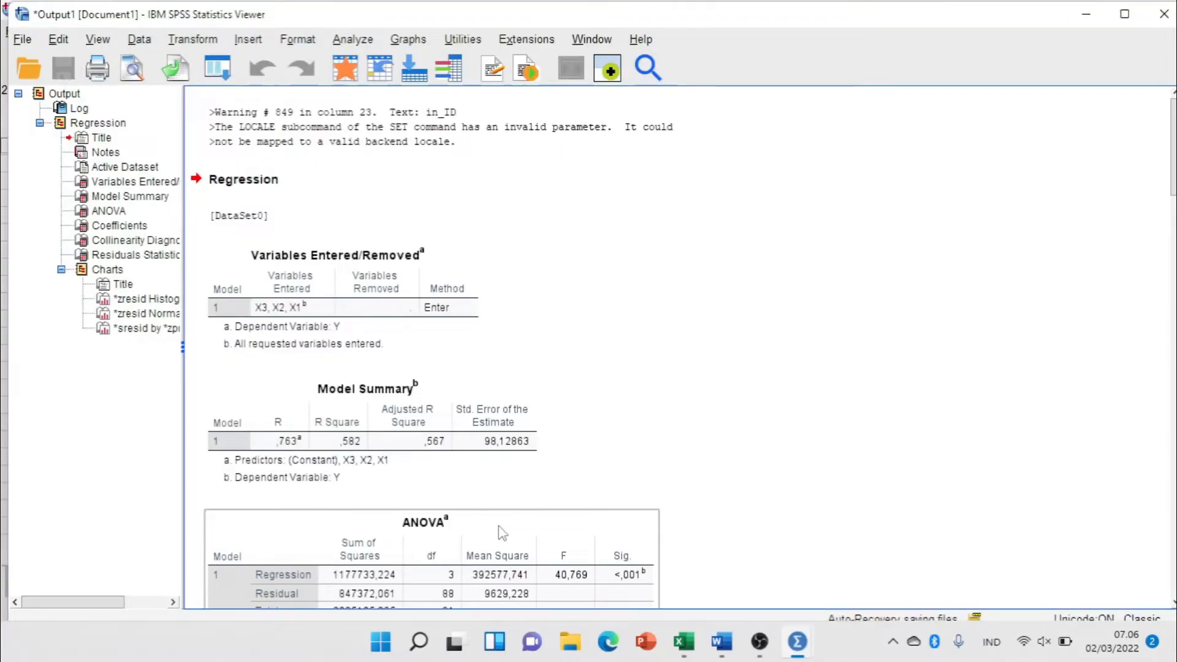
Copy the One-Sample Kolmogorov-Smirnov Test table from the output.
scroll(644, 377, down, 1)
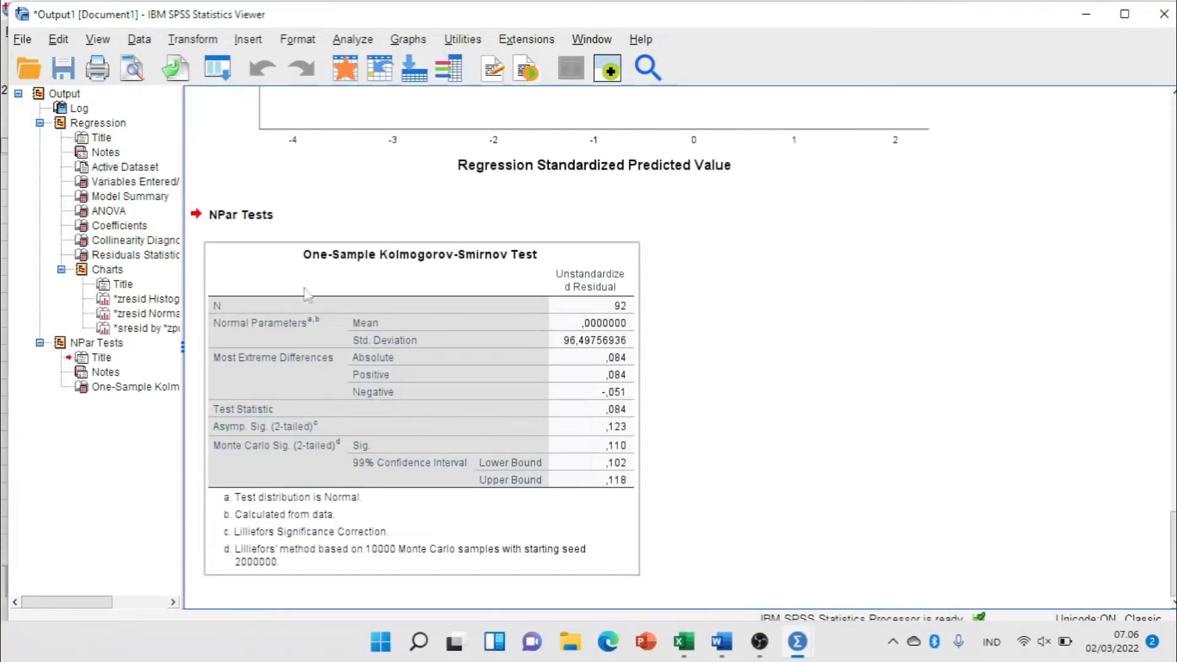
click(638, 420)
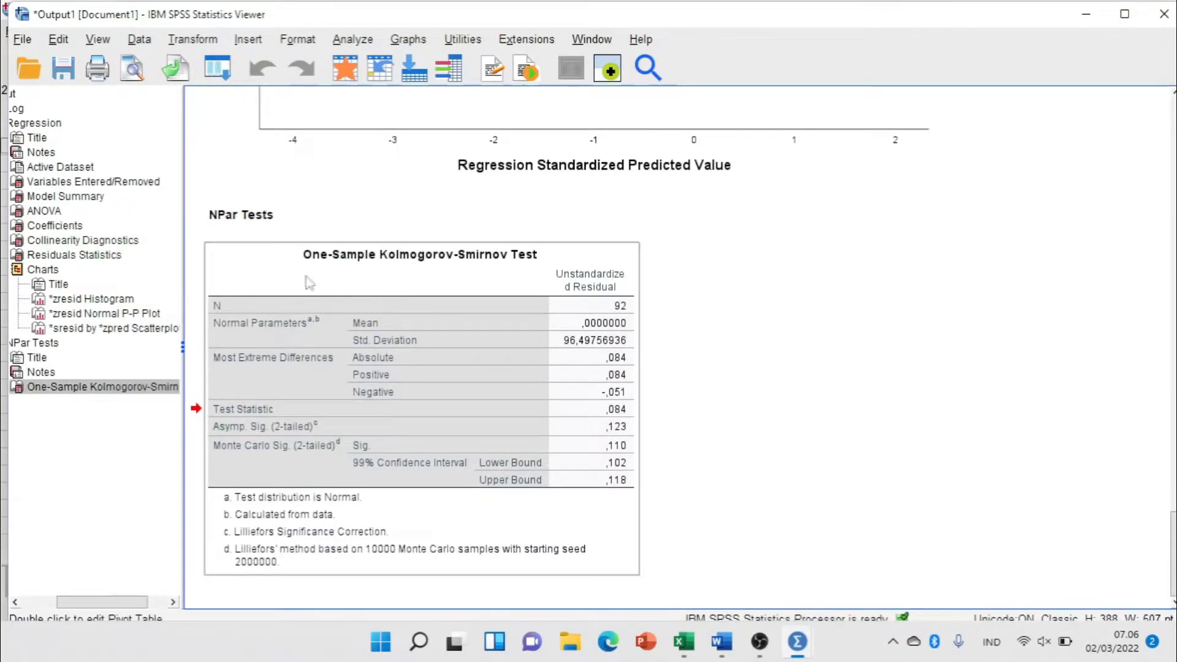
right_click(392, 279)
click(443, 325)
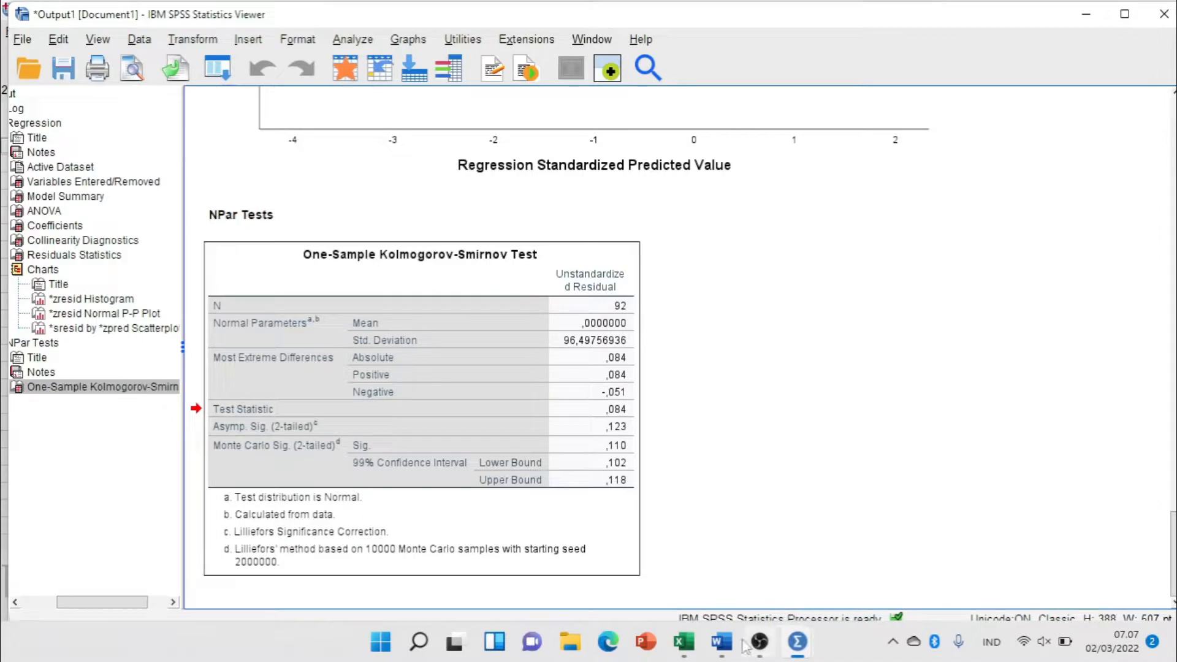
Switch to Word, maximize the document and paste the copied table below the "Uji Normalitas Data" description.
click(722, 642)
scroll(863, 405, down, 5)
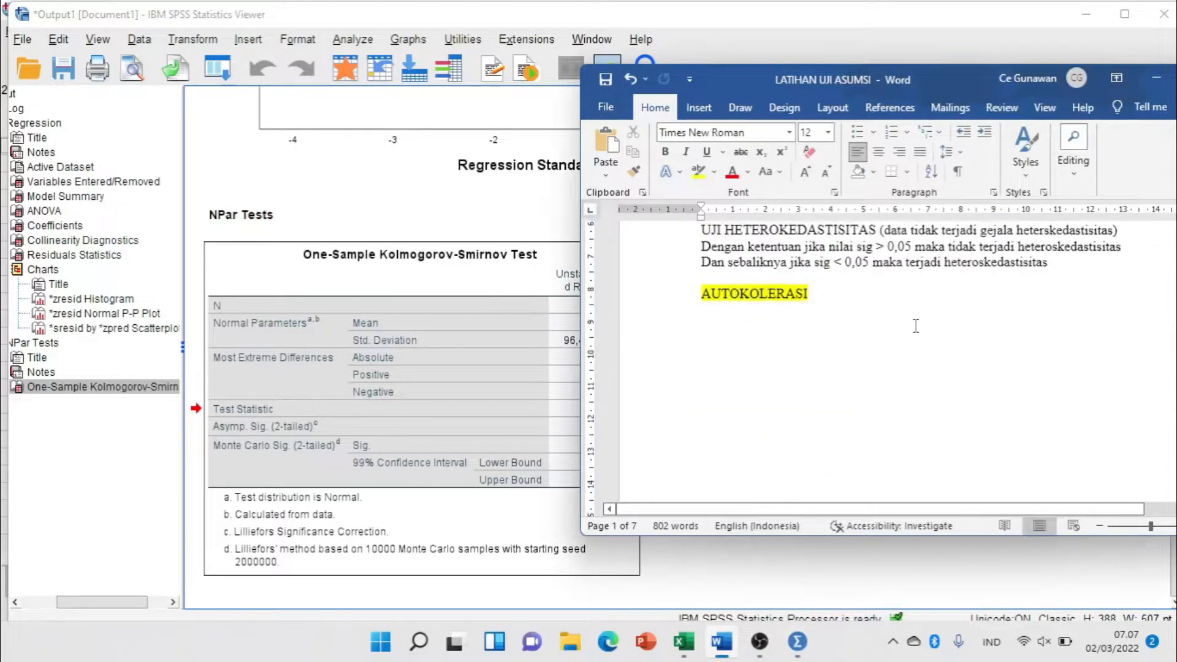
drag(964, 82, 669, 92)
click(899, 89)
scroll(503, 311, up, 10)
scroll(504, 311, up, 3)
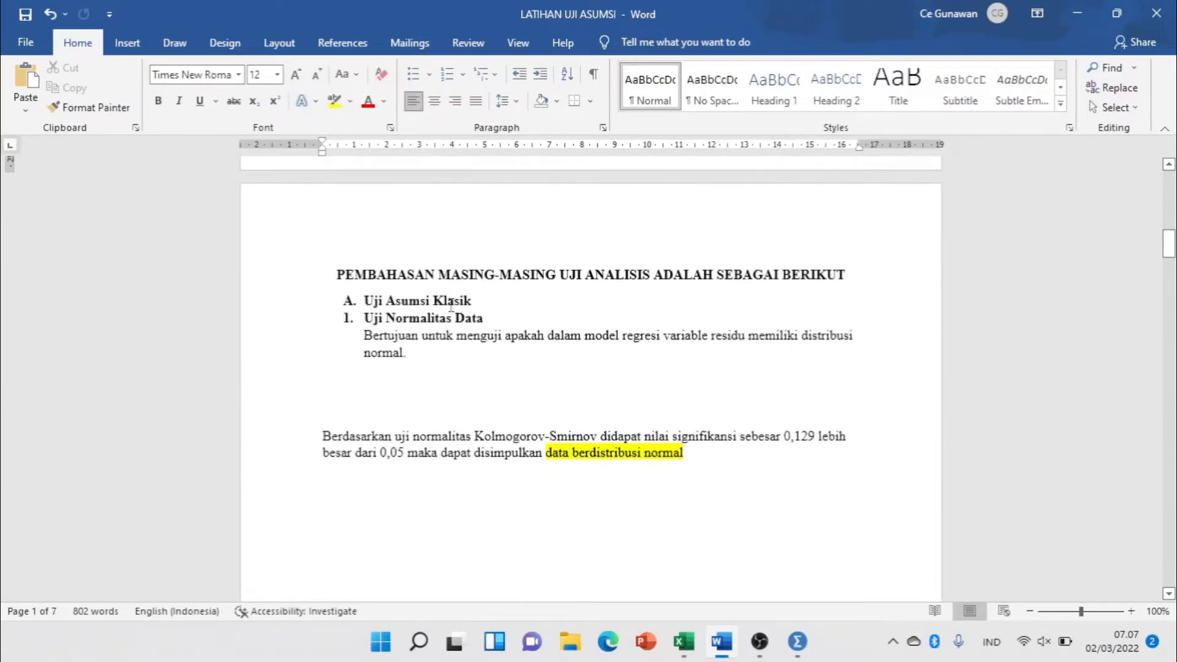
click(414, 388)
key(ctrl+v)
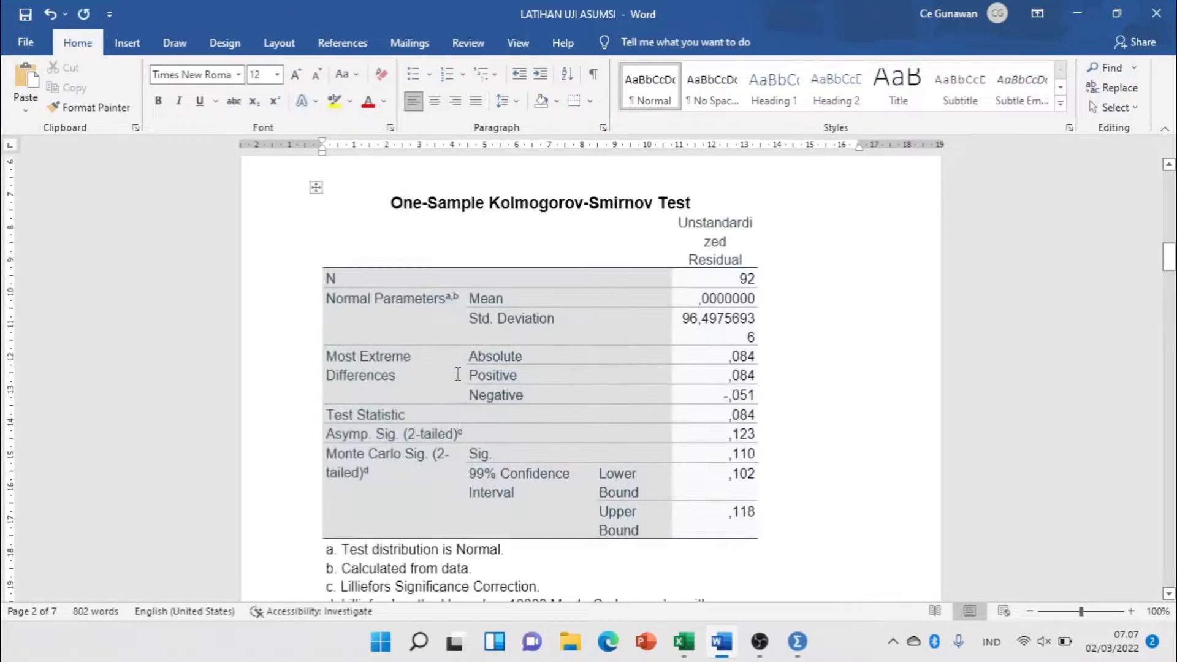
Compare the pasted table's Asymp. Sig. (2-tailed) row with the normality criteria under PENGUJIAN (ANALISIS).
scroll(508, 364, down, 2)
scroll(507, 361, up, 8)
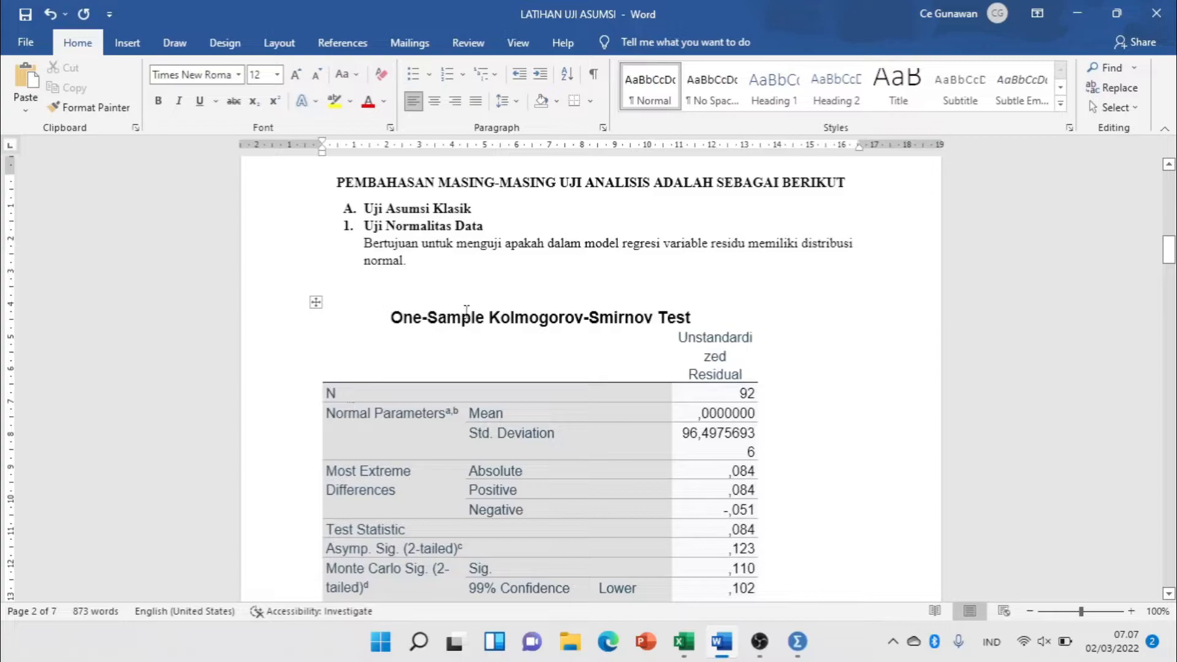
scroll(500, 276, down, 8)
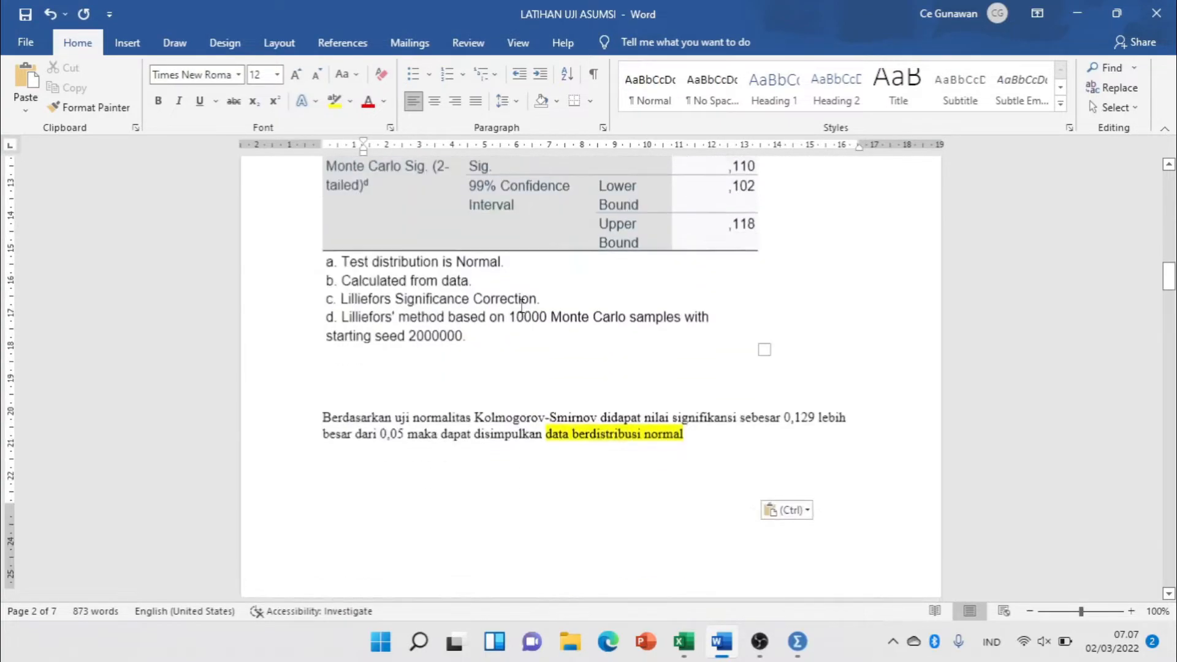
scroll(578, 313, up, 1)
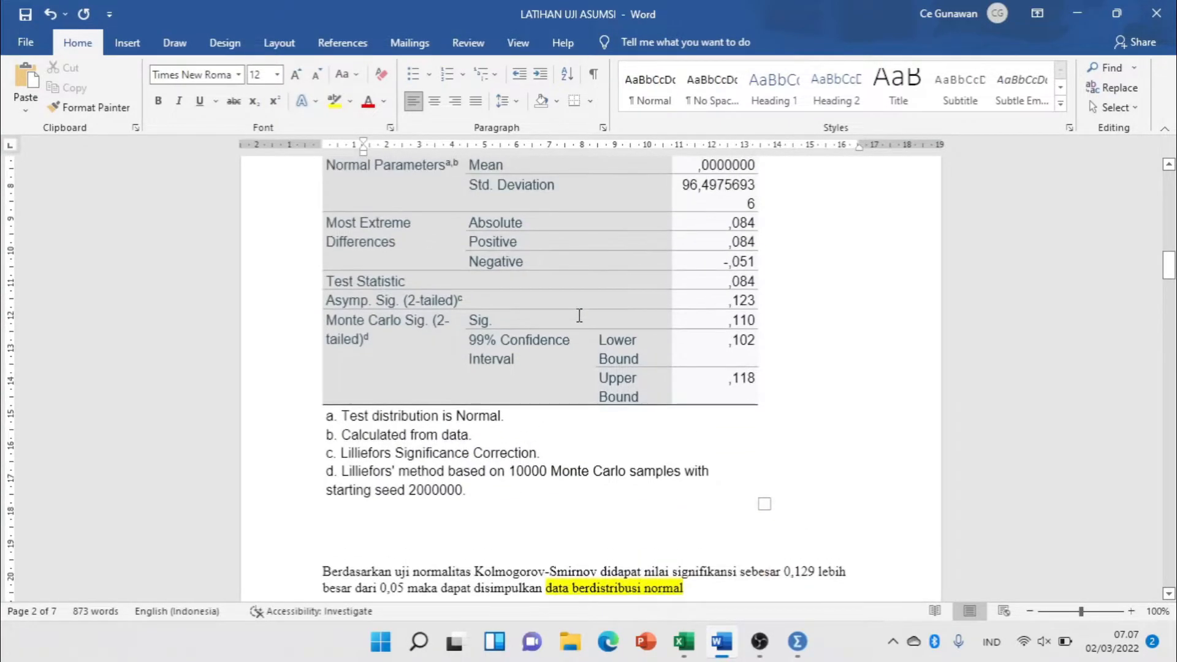
click(399, 303)
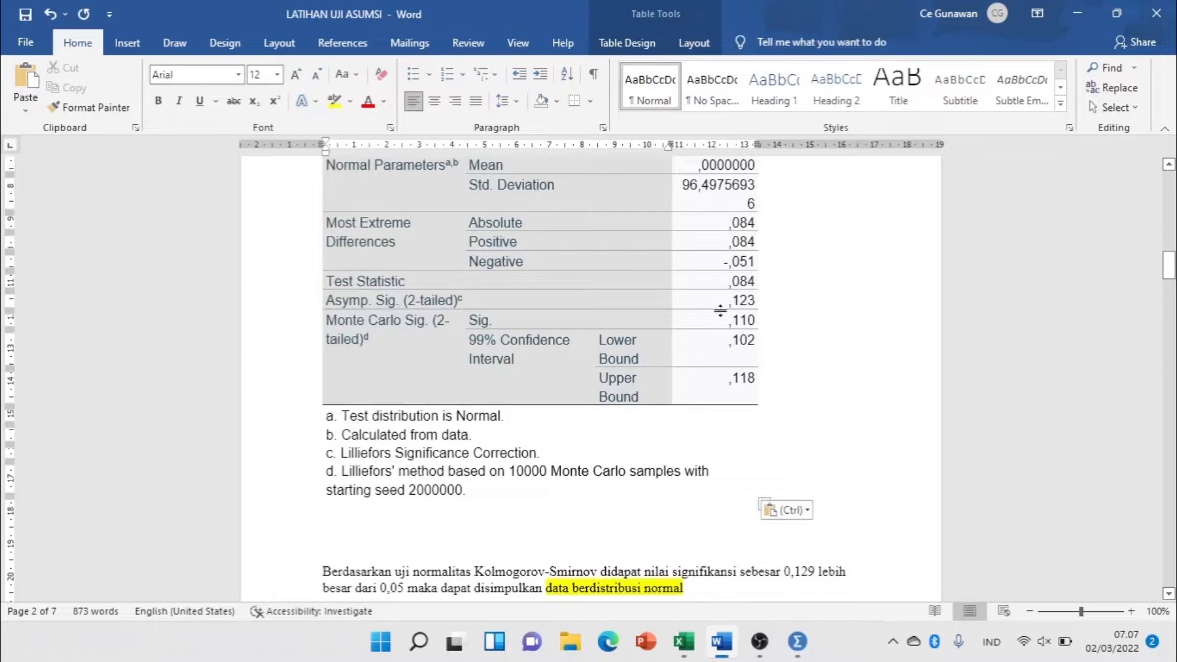
drag(1174, 277, 1175, 205)
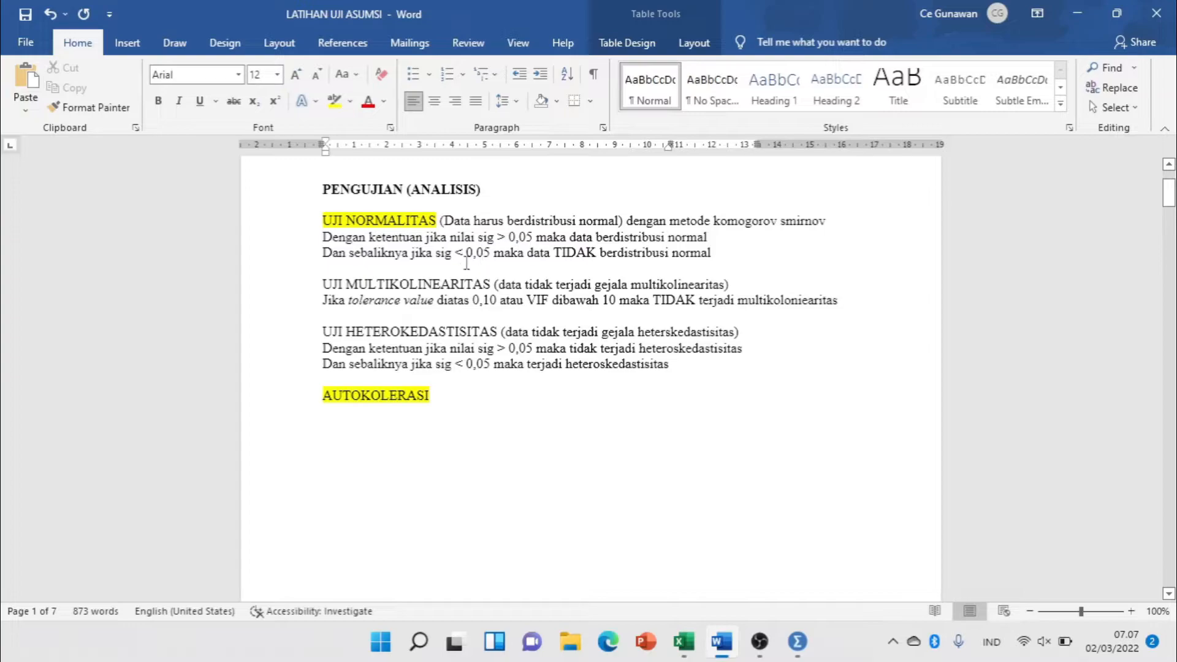
drag(1170, 193, 1169, 265)
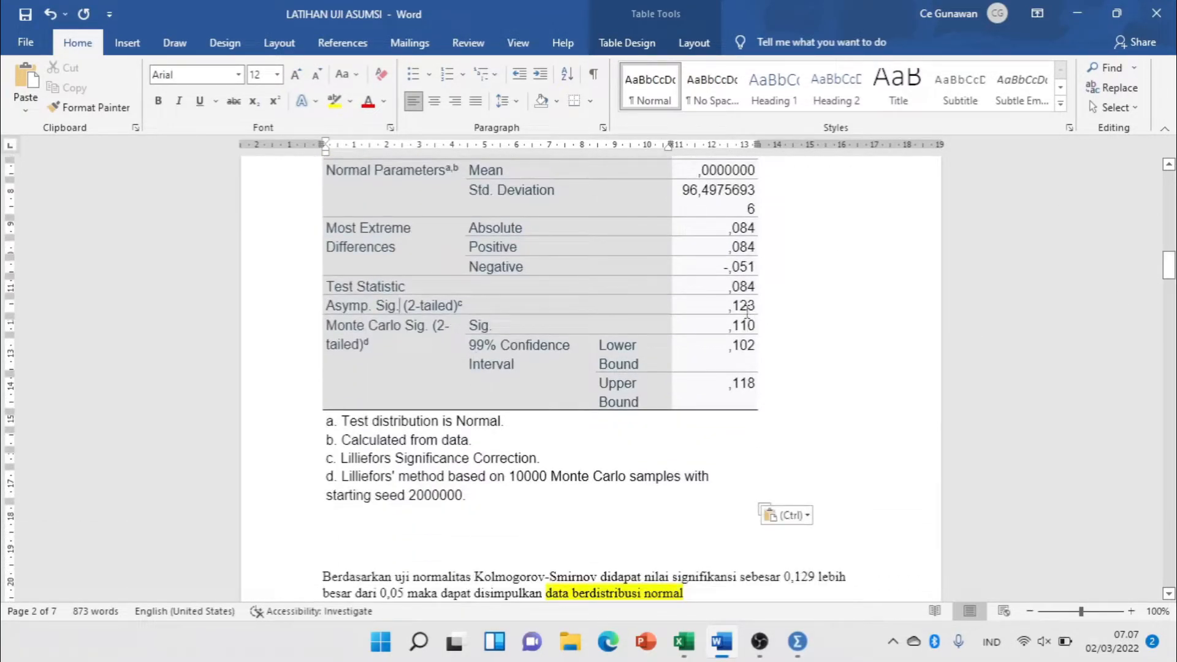
Highlight the Asymp. Sig. (2-tailed) value in the Kolmogorov-Smirnov table in yellow.
drag(725, 306, 757, 306)
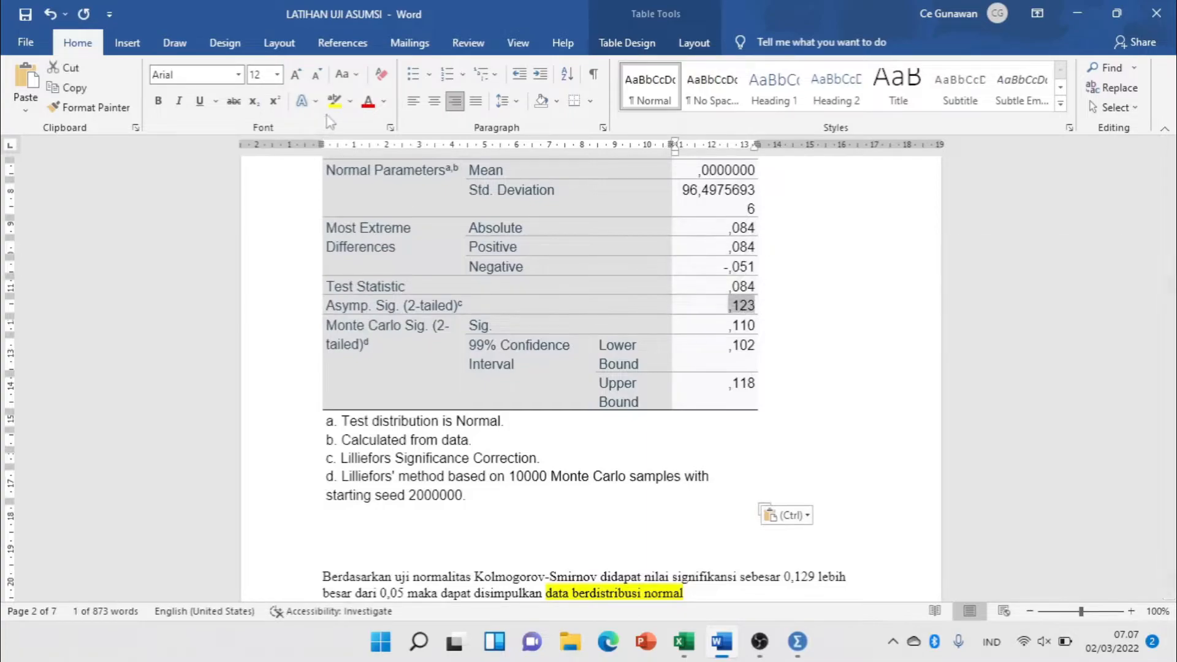
click(334, 101)
click(650, 268)
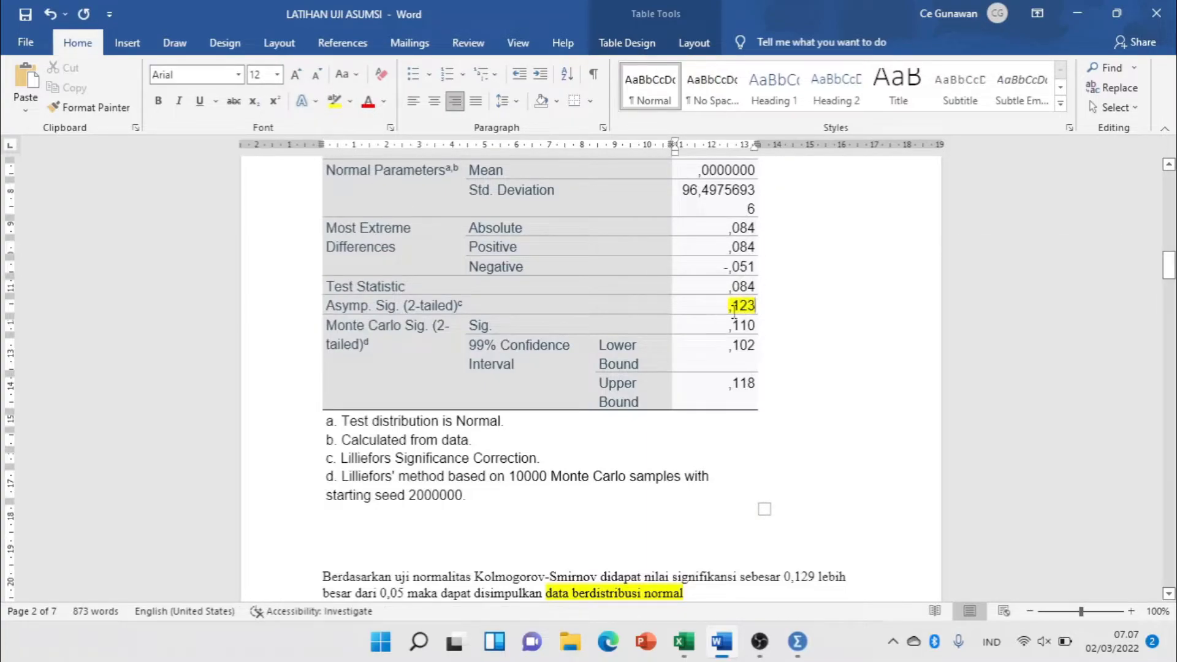
Correct the significance value in the normality conclusion to 0,123 and remove the blank lines above that paragraph.
scroll(734, 313, down, 4)
scroll(736, 313, up, 3)
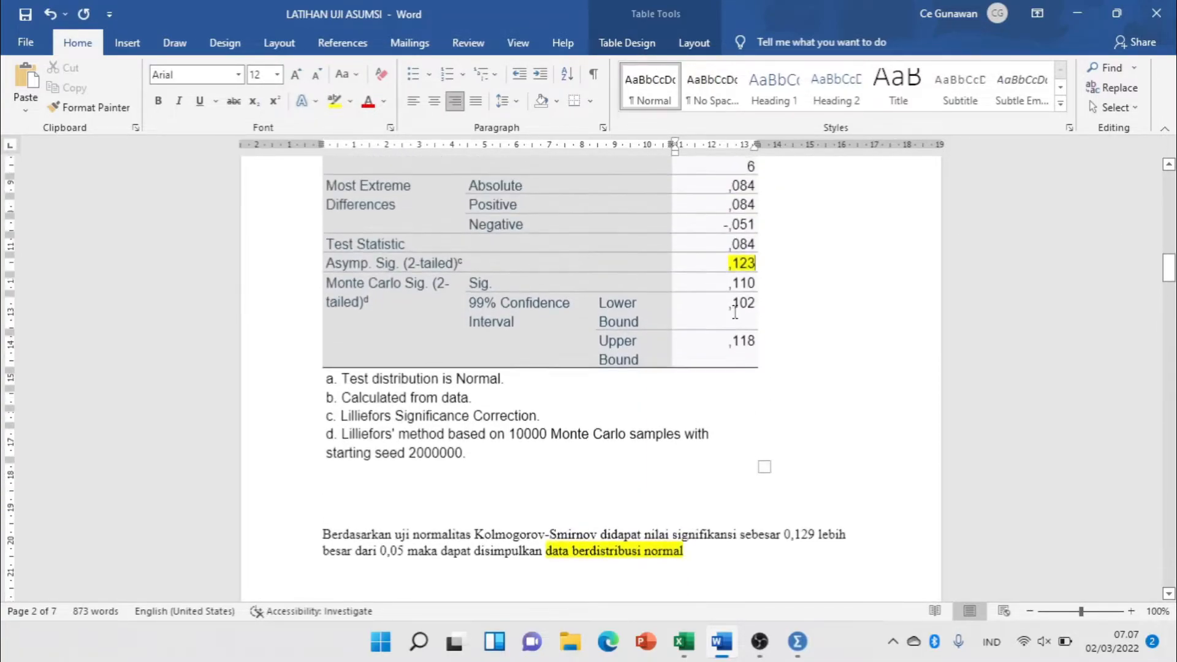
scroll(735, 311, down, 4)
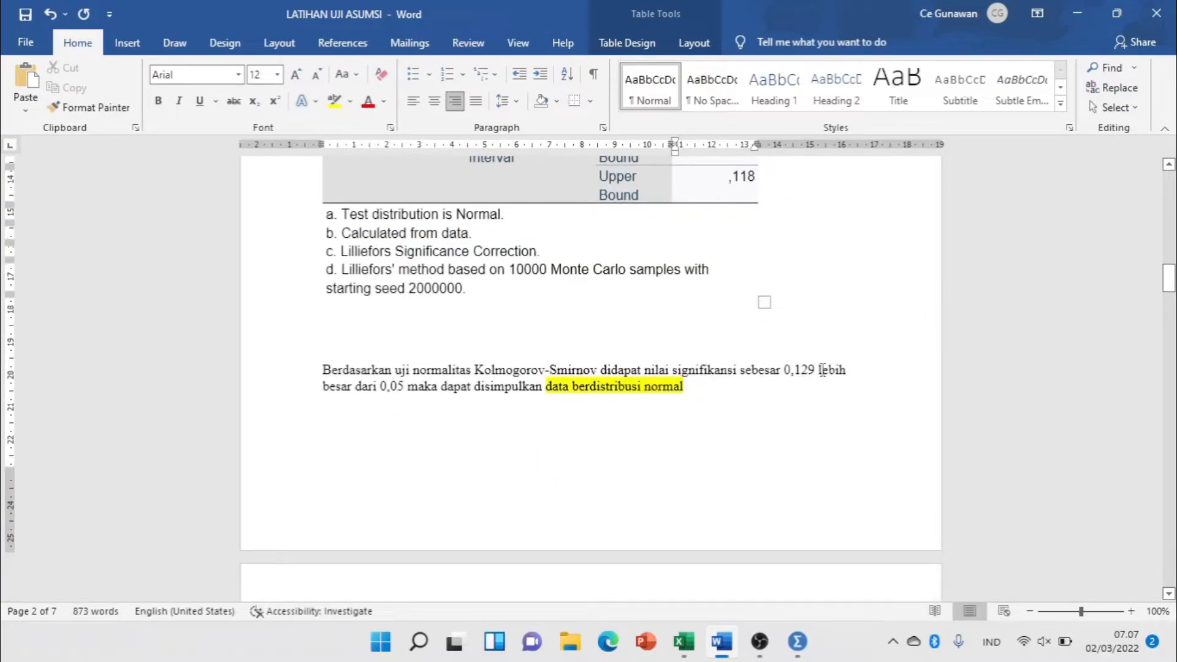
click(817, 373)
key(BackSpace)
text(3)
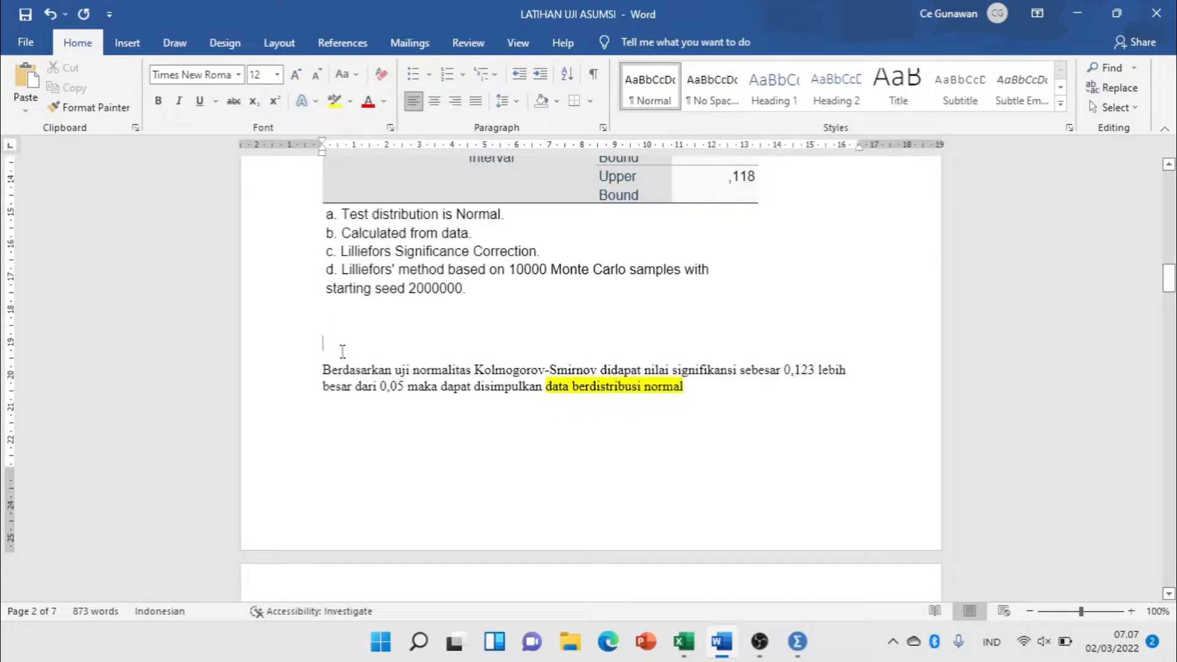
key(BackSpace)
key(BackSpace)
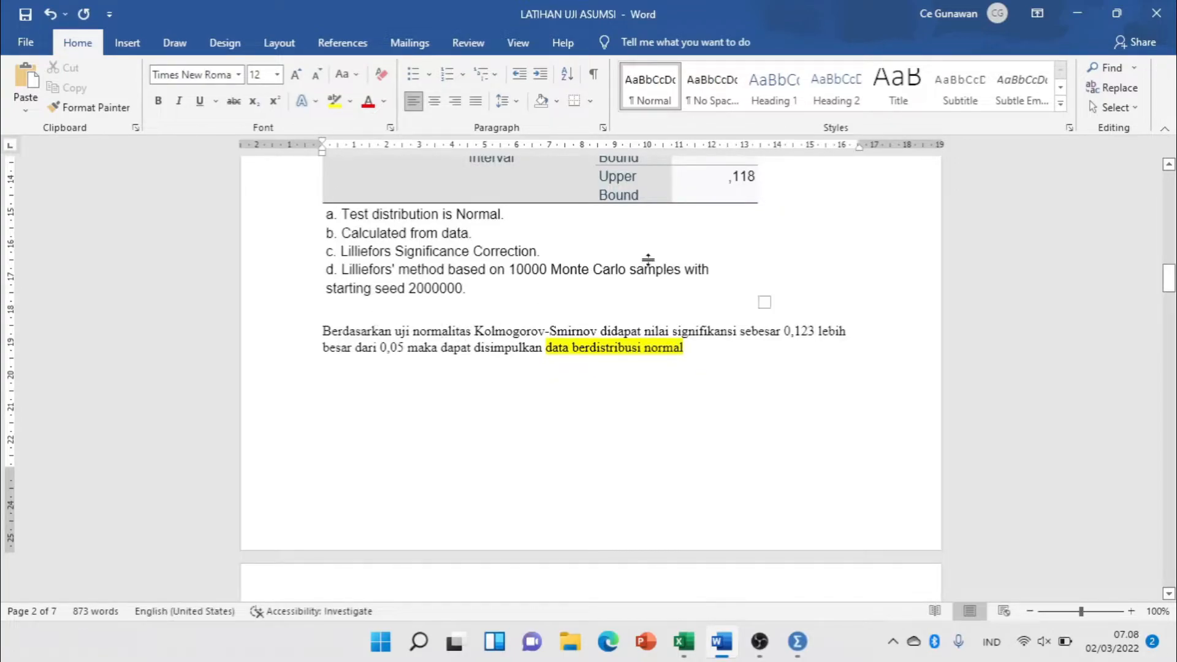
Check the Kolmogorov-Smirnov table and its highlighted significance against the normality conclusion below it.
scroll(664, 288, up, 3)
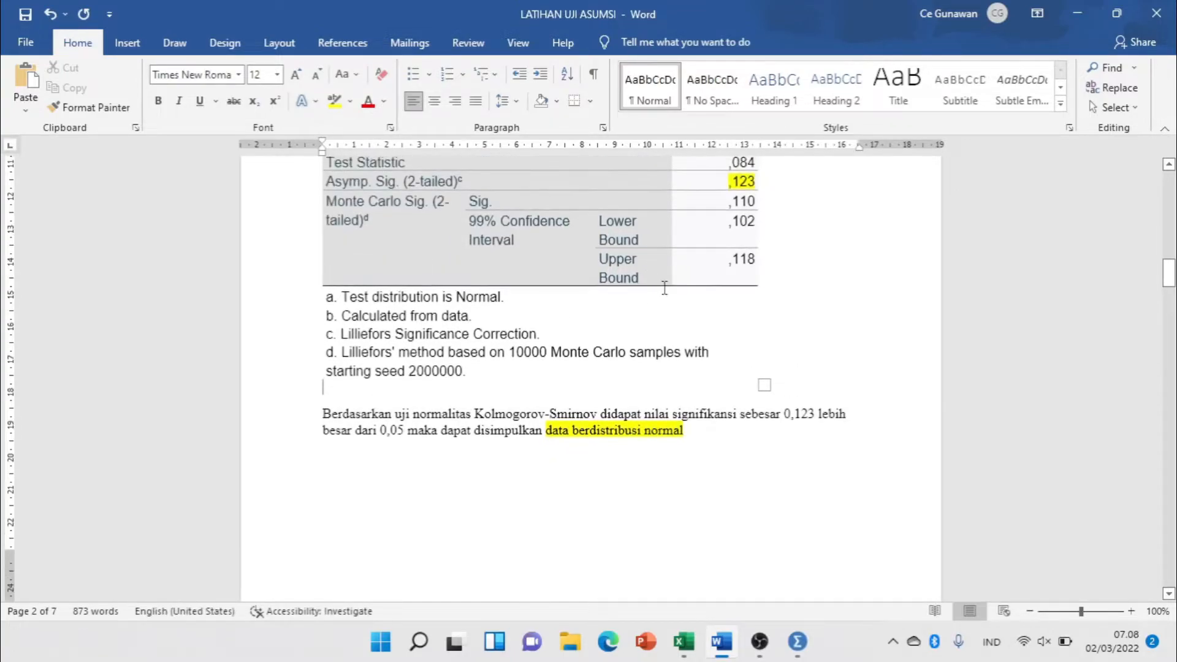
click(732, 183)
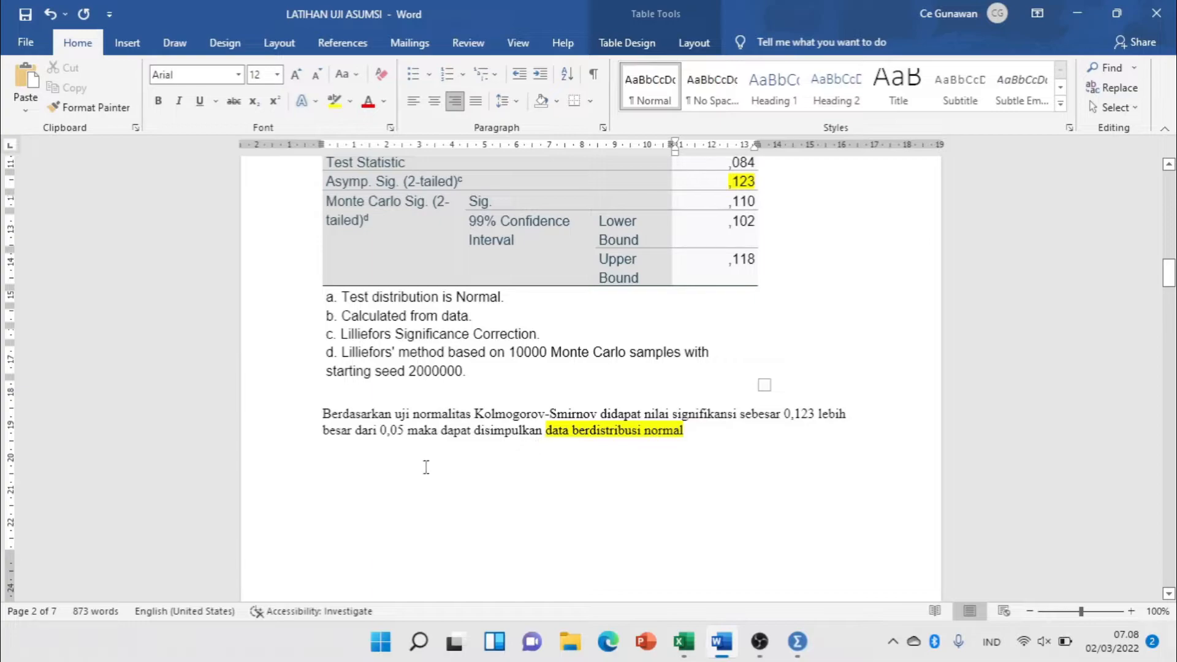
scroll(437, 453, up, 10)
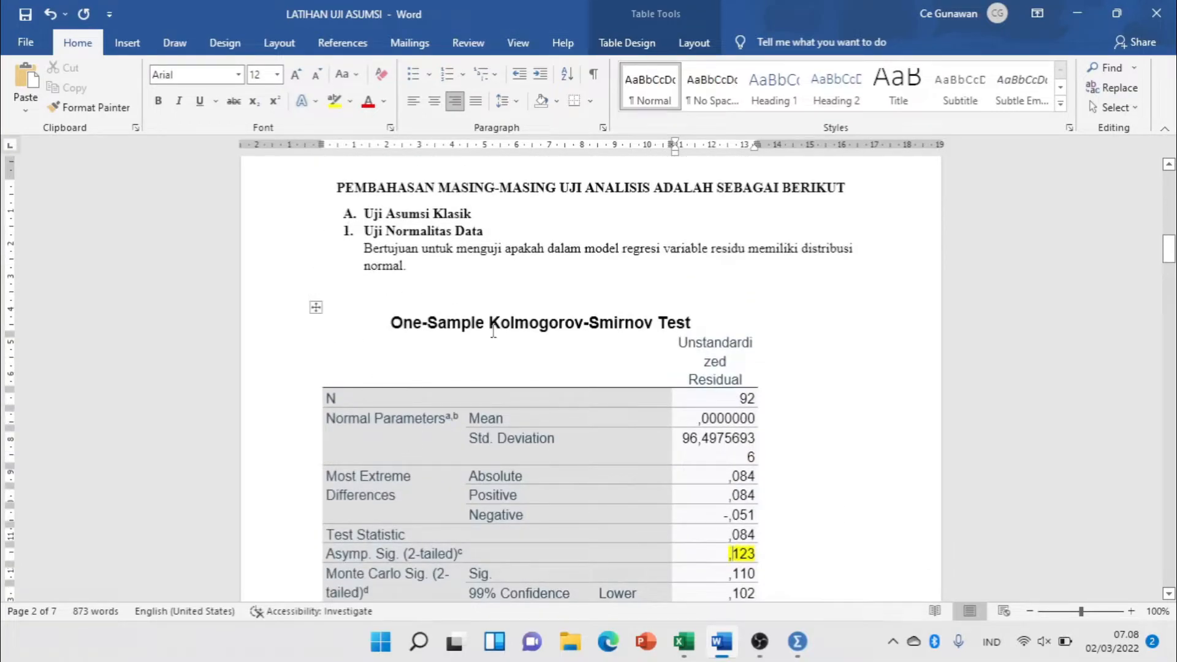
scroll(507, 325, down, 2)
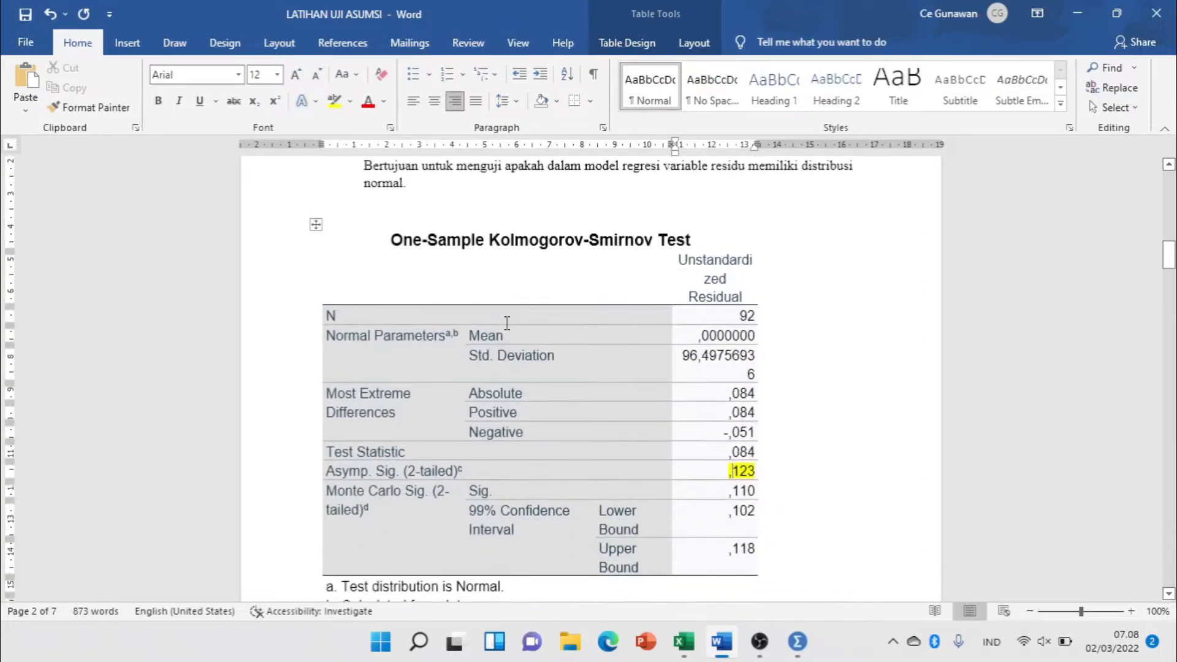
Clear the Tolerance, VIF and Kriteria entries for X1, X2 and X3 in the table under Uji Multikkolinearitas.
scroll(470, 312, down, 2)
click(605, 519)
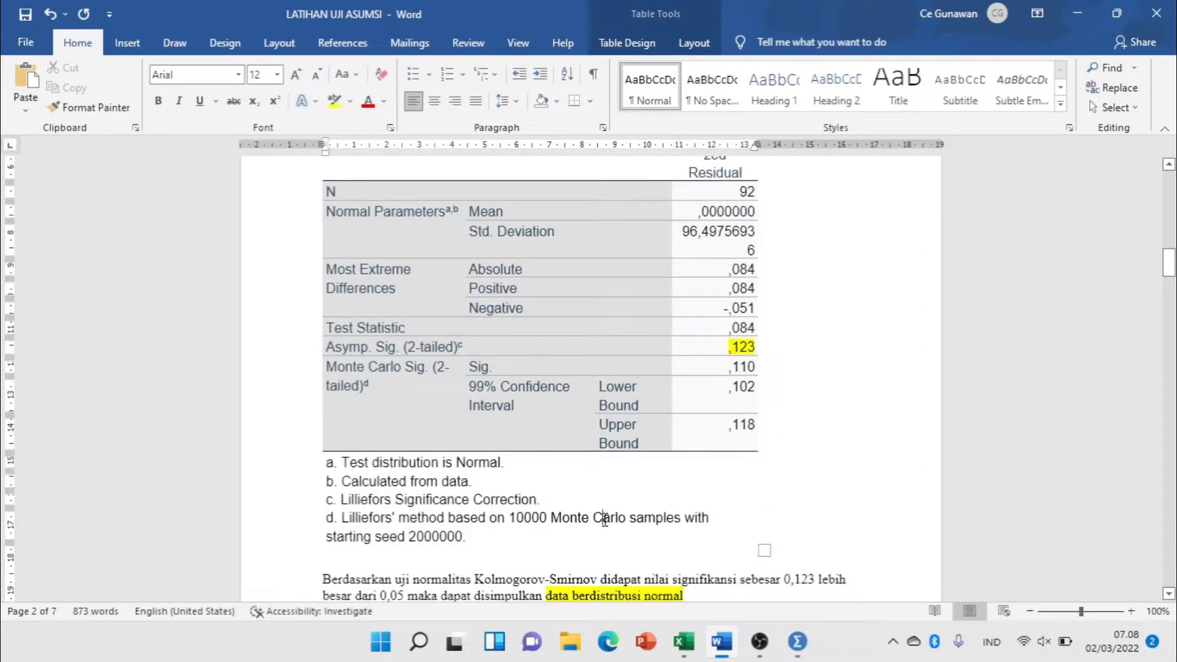
scroll(520, 308, up, 6)
scroll(521, 313, down, 8)
scroll(525, 321, down, 5)
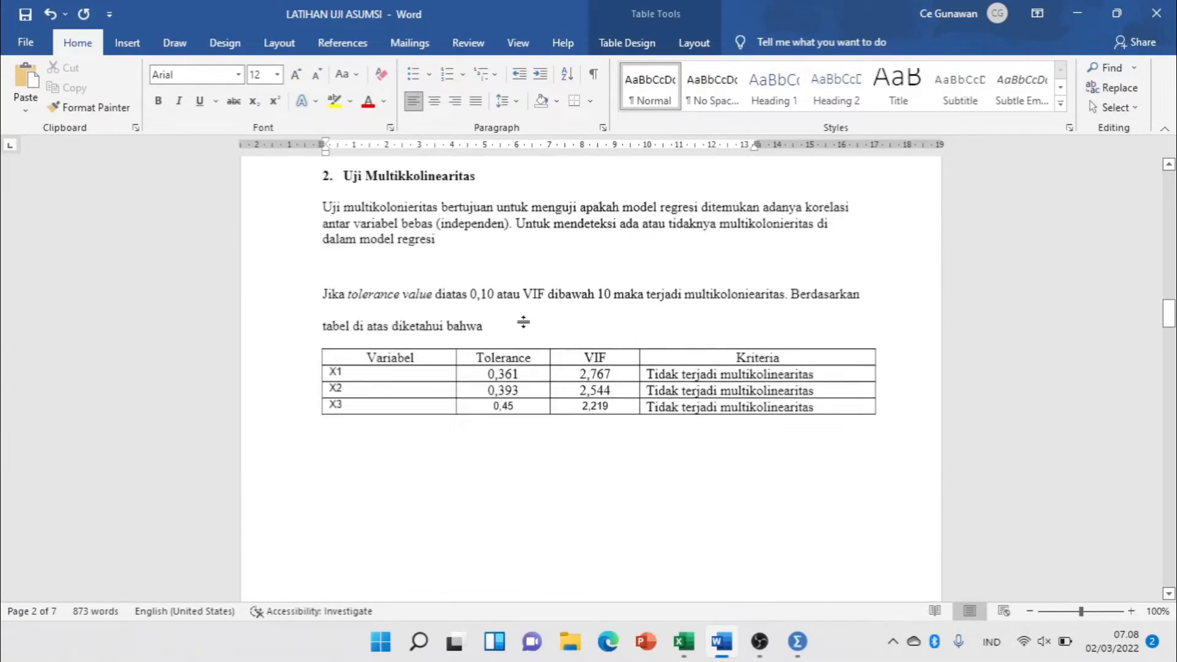
click(464, 357)
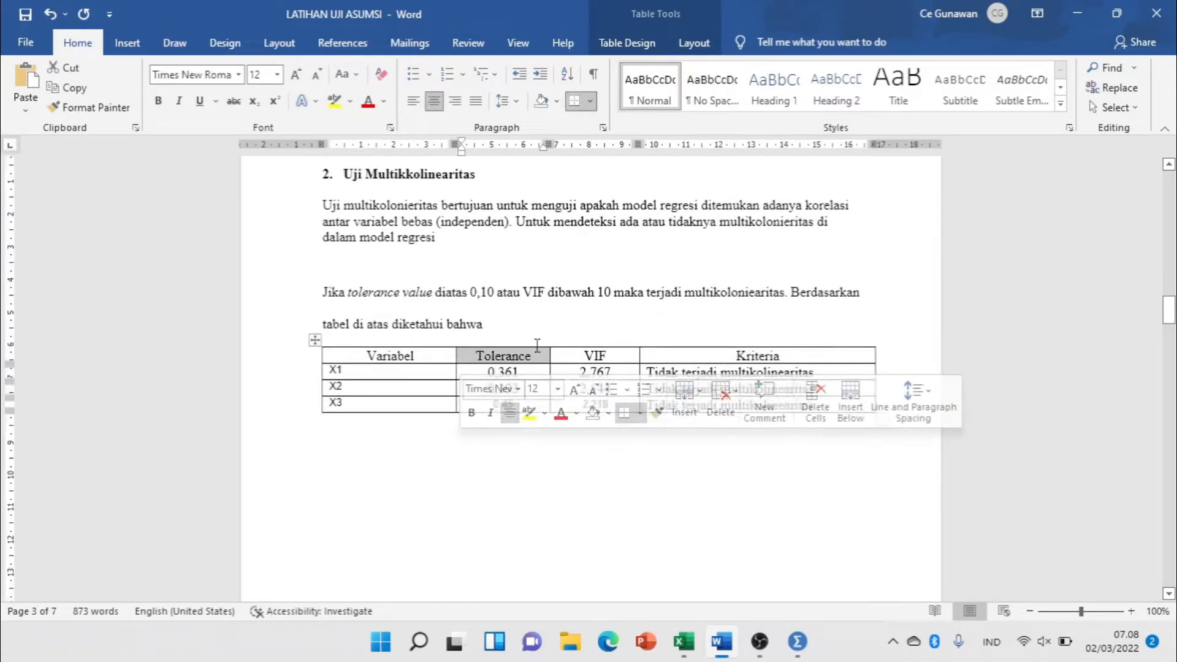
scroll(443, 334, up, 1)
click(443, 334)
drag(484, 415, 591, 447)
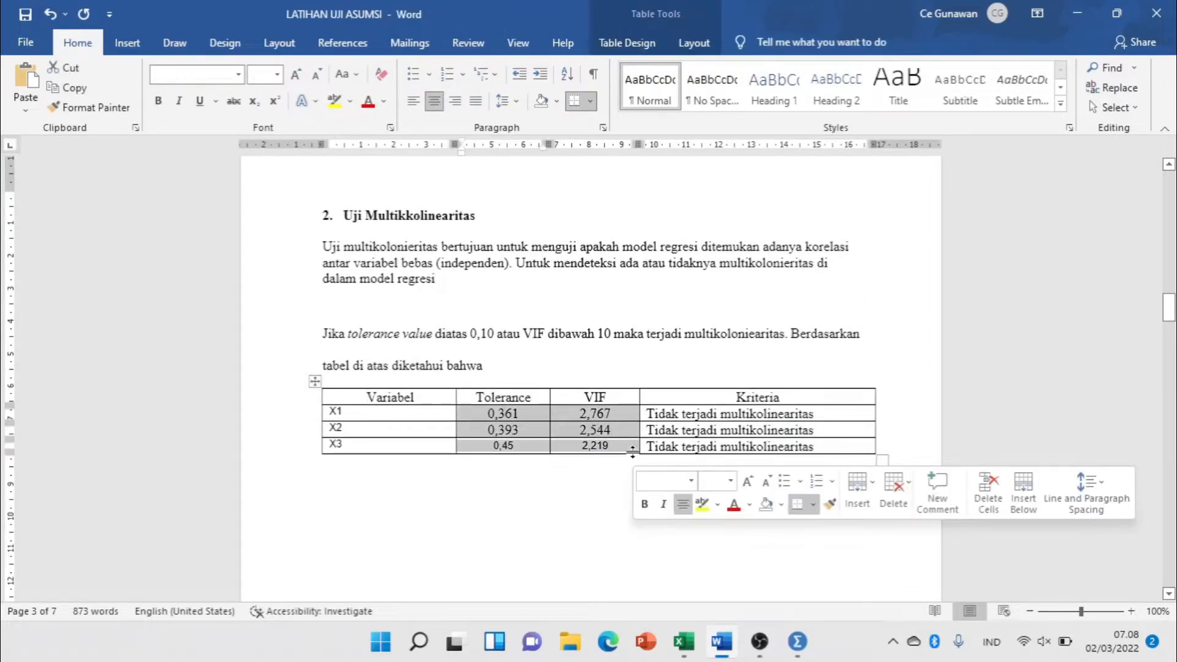
key(Delete)
drag(648, 414, 833, 450)
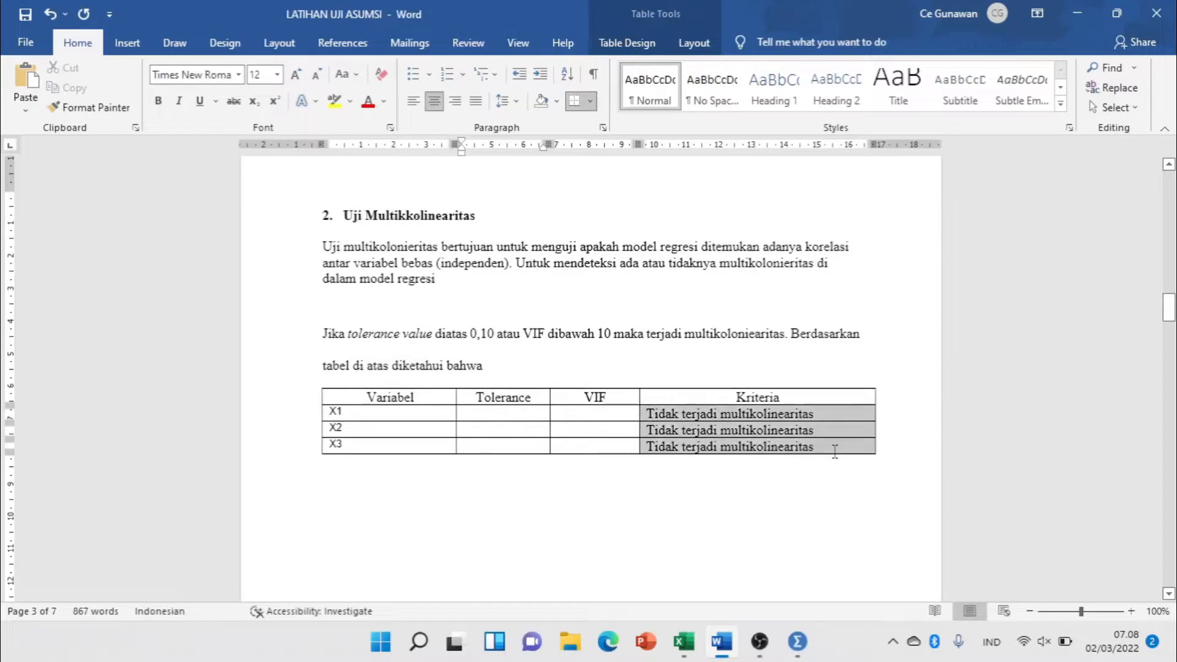
key(Delete)
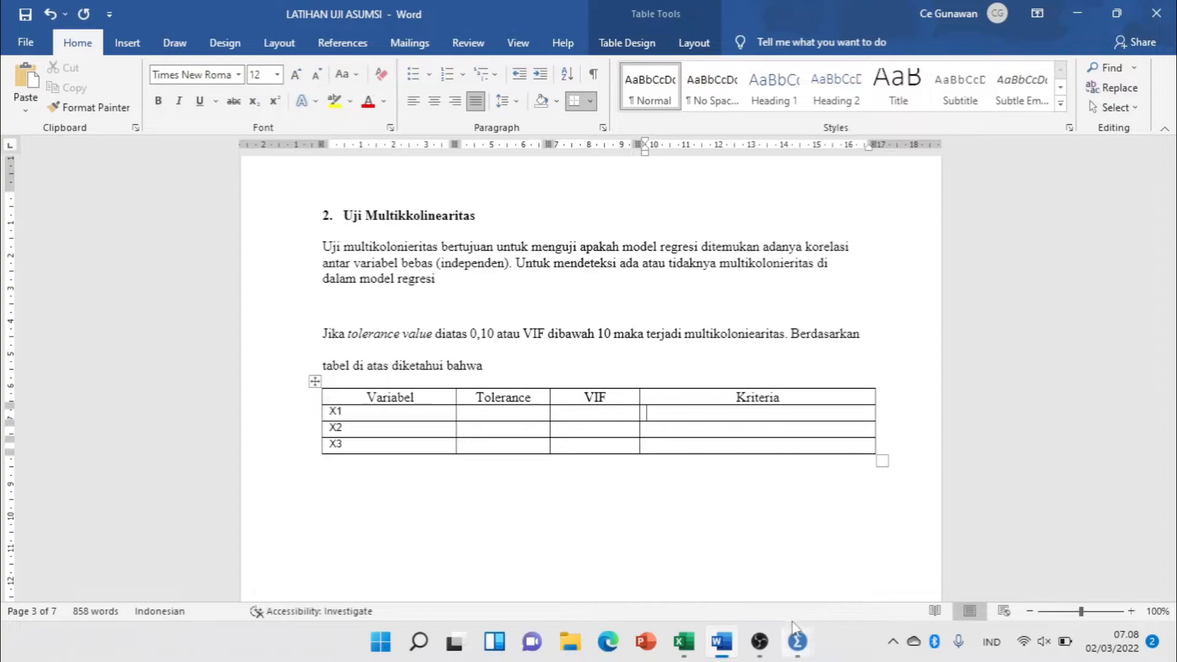
Switch to the SPSS output and copy the regression's Coefficients table with the collinearity statistics as an image.
mouse_move(798, 642)
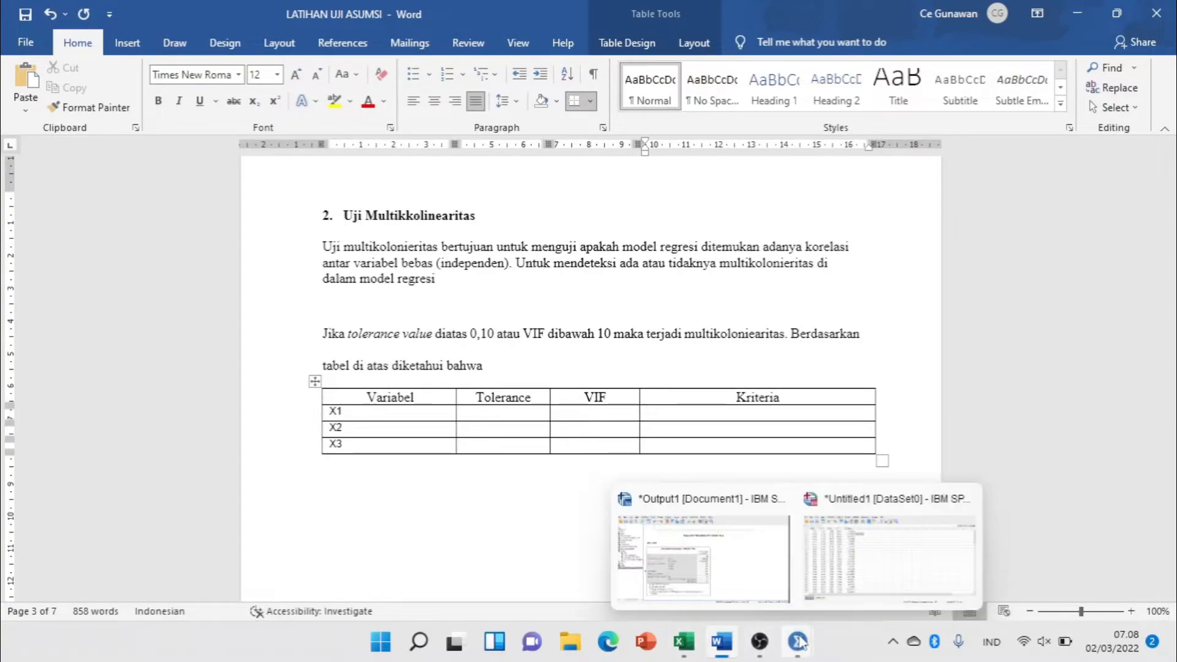
click(722, 574)
scroll(675, 395, up, 10)
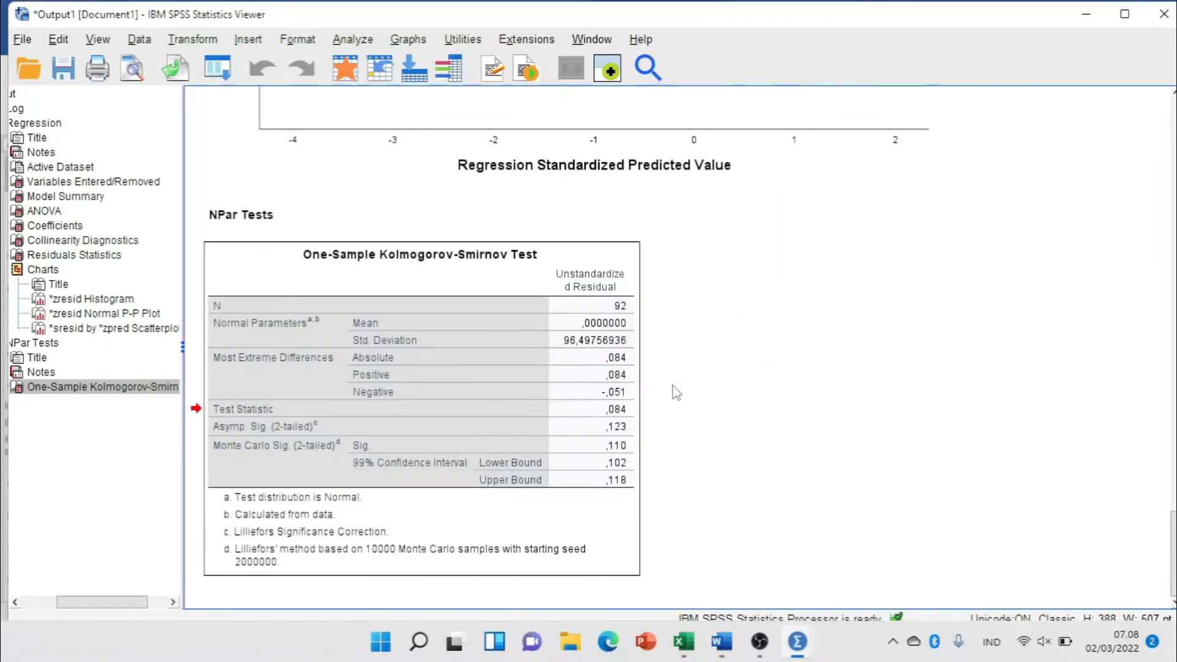
scroll(676, 392, up, 20)
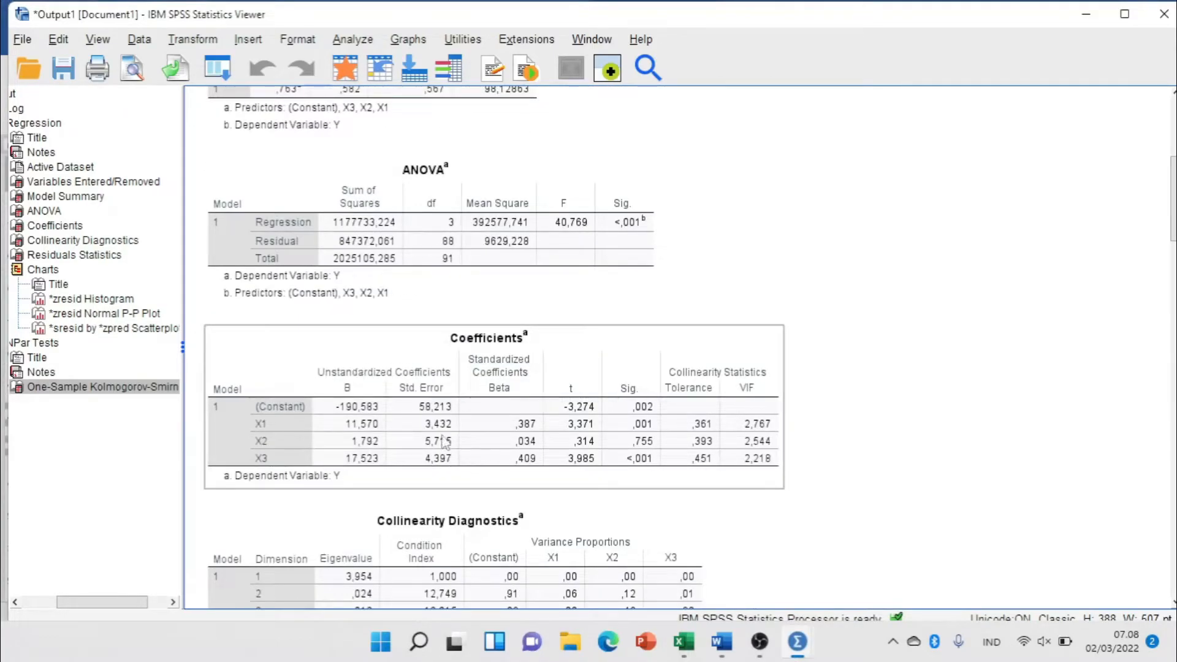
click(655, 342)
click(58, 233)
click(72, 226)
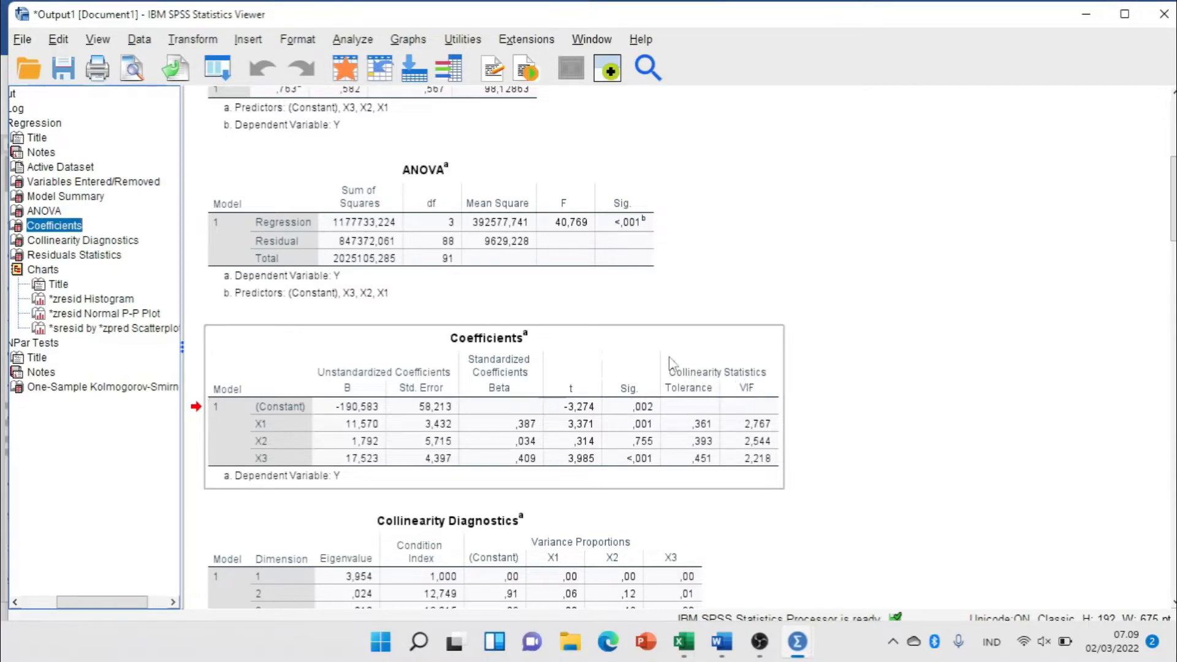
right_click(619, 364)
mouse_move(724, 377)
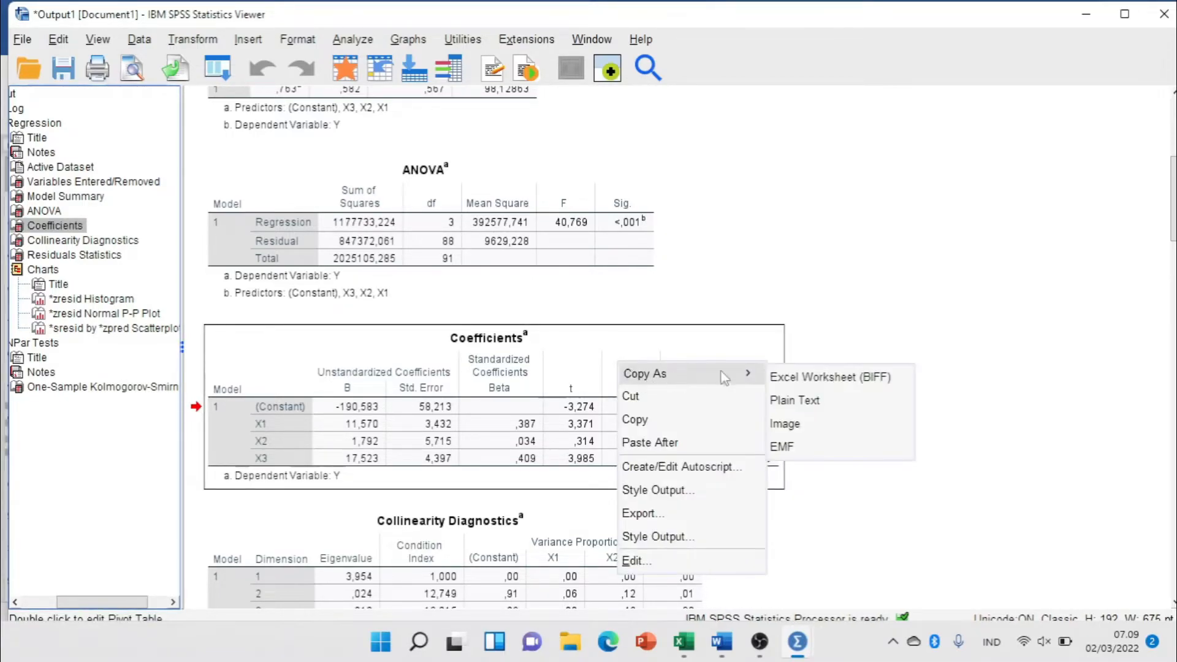
click(826, 425)
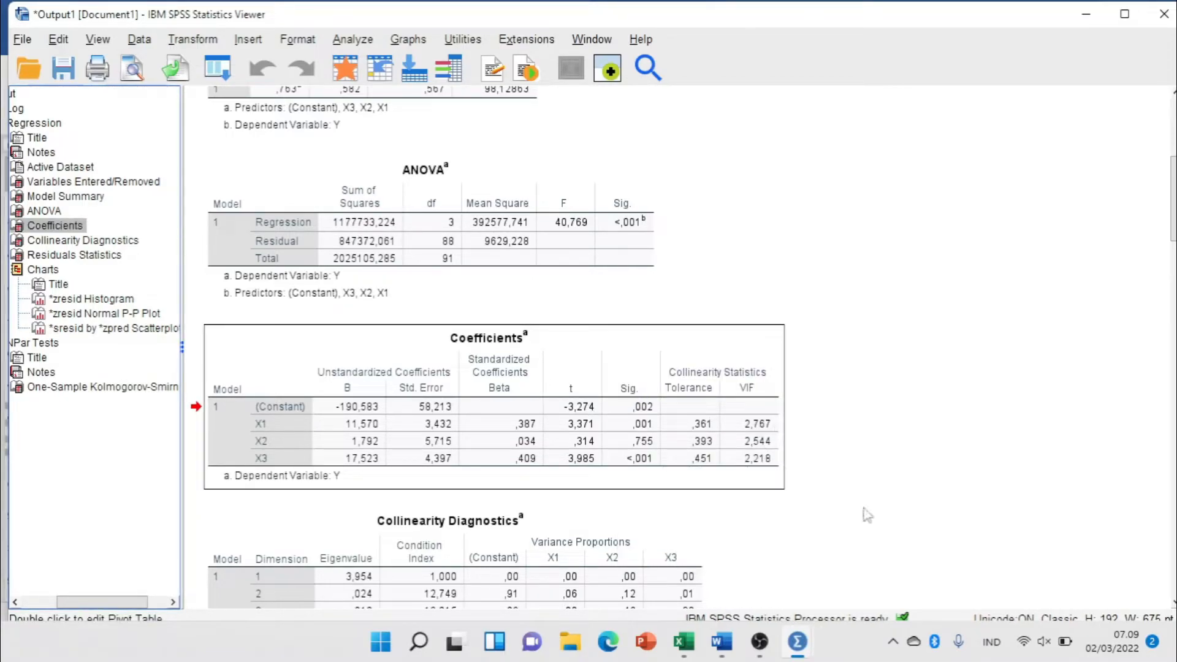
Paste the Coefficients image below the multicollinearity description in Word with a blank line after it, and insert "tidak" before "terjadi" in the criterion sentence.
click(722, 641)
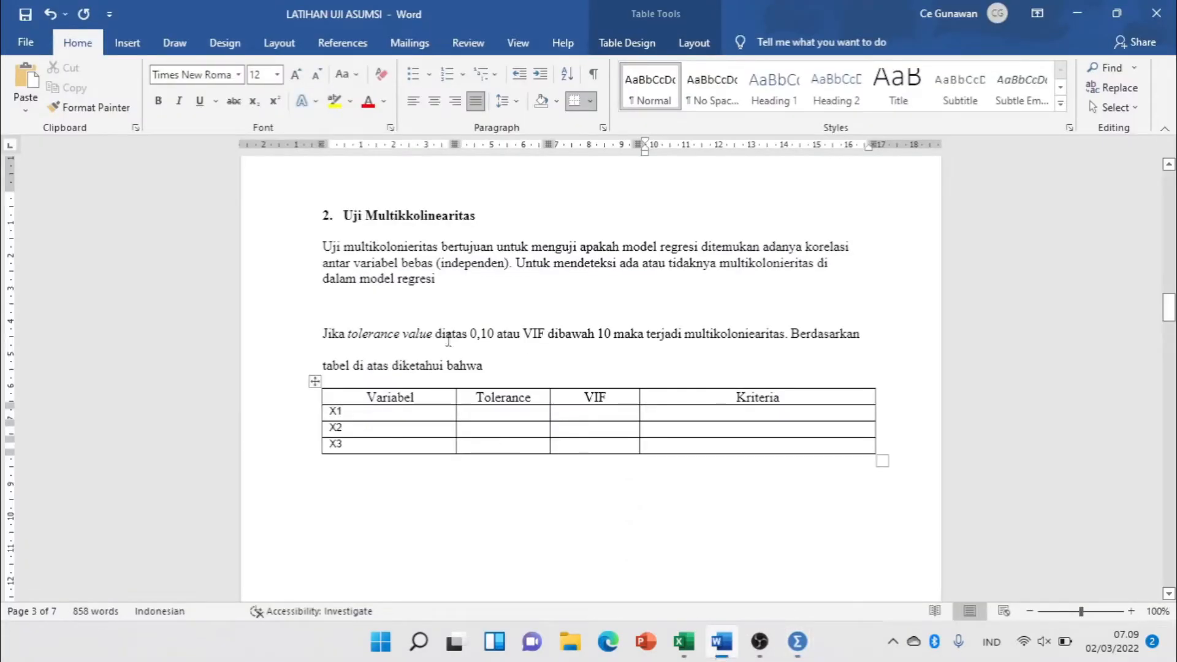
click(460, 310)
key(ctrl+v)
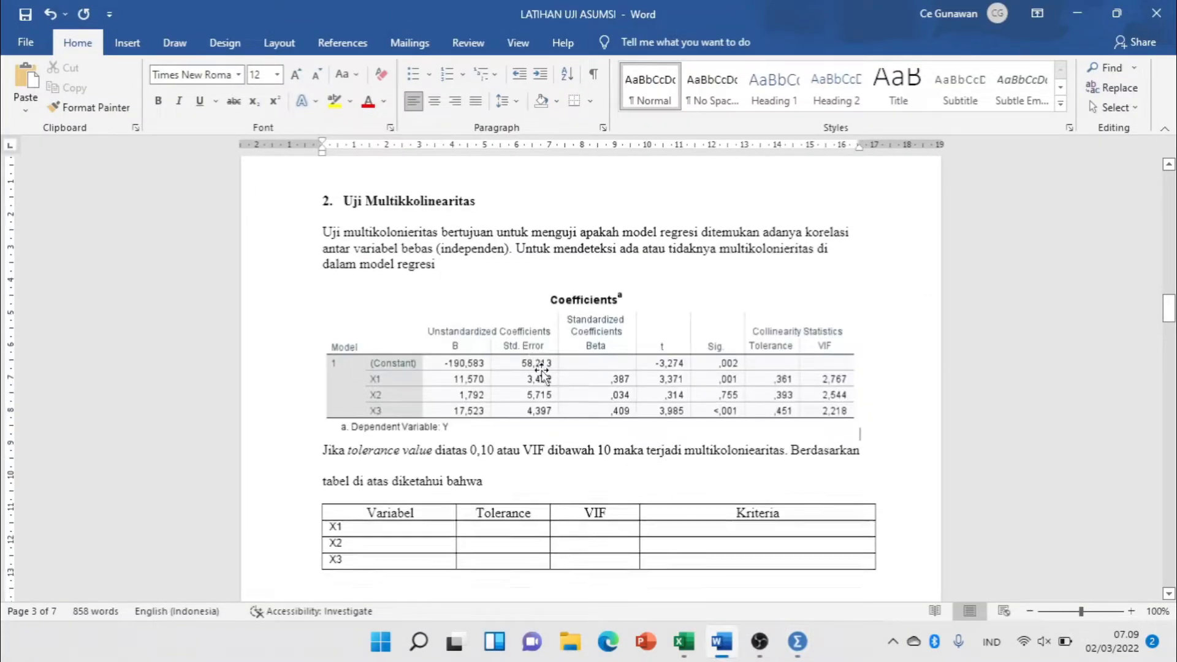
scroll(542, 372, down, 2)
key(Return)
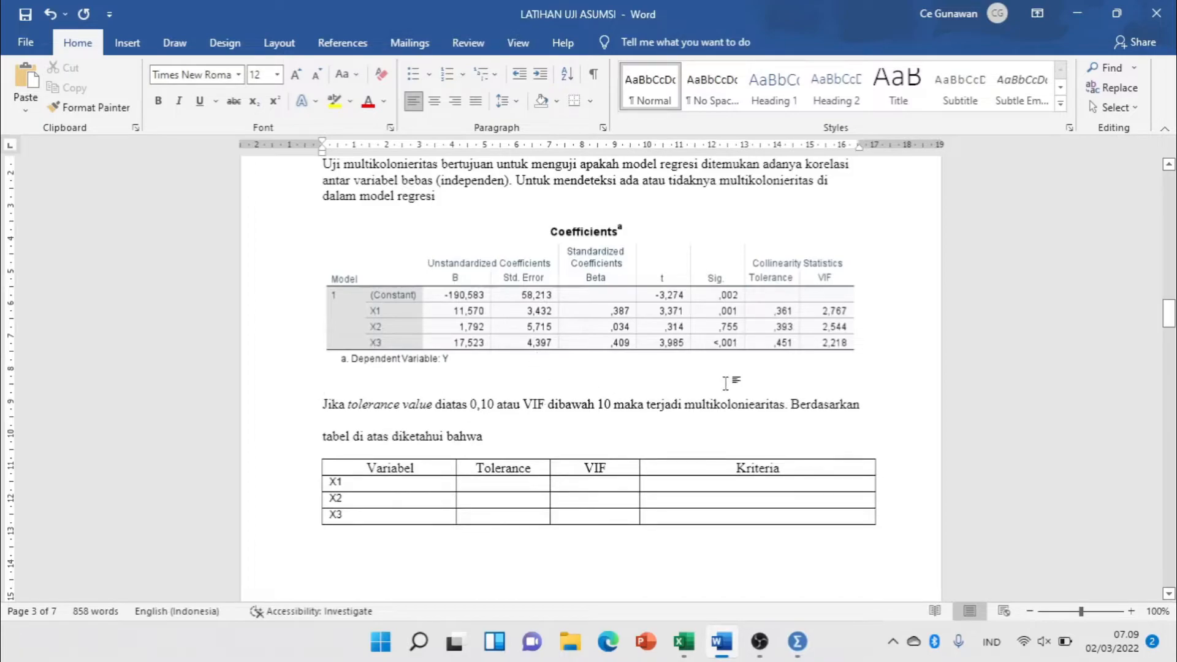
click(649, 406)
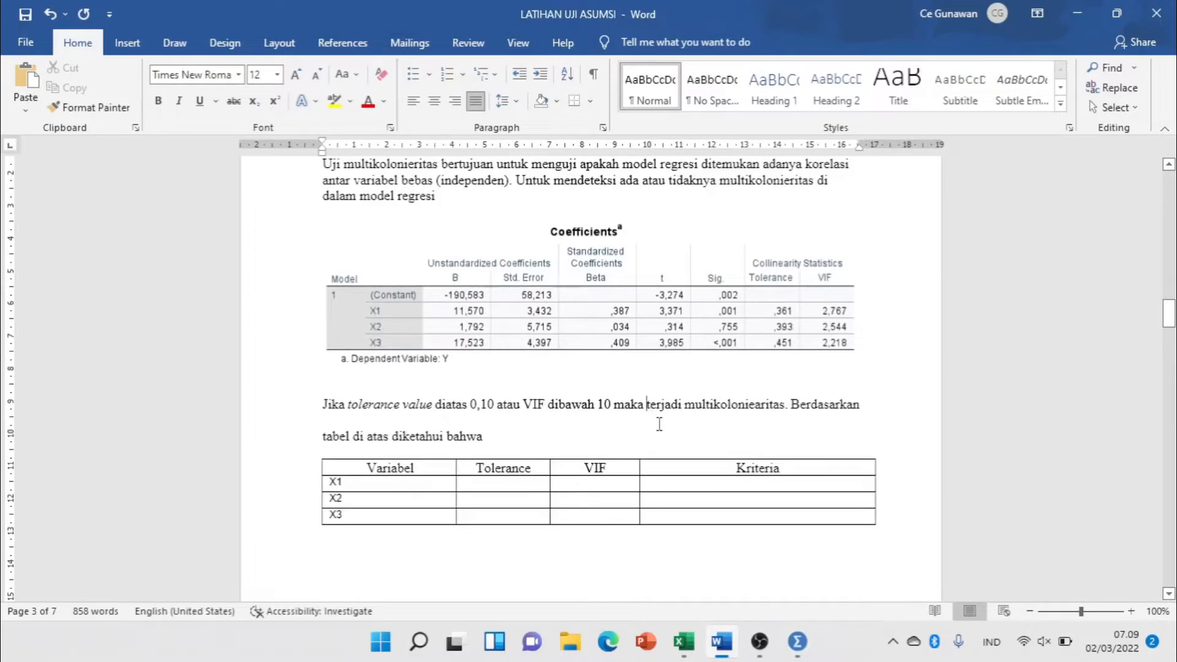
text(tidak t)
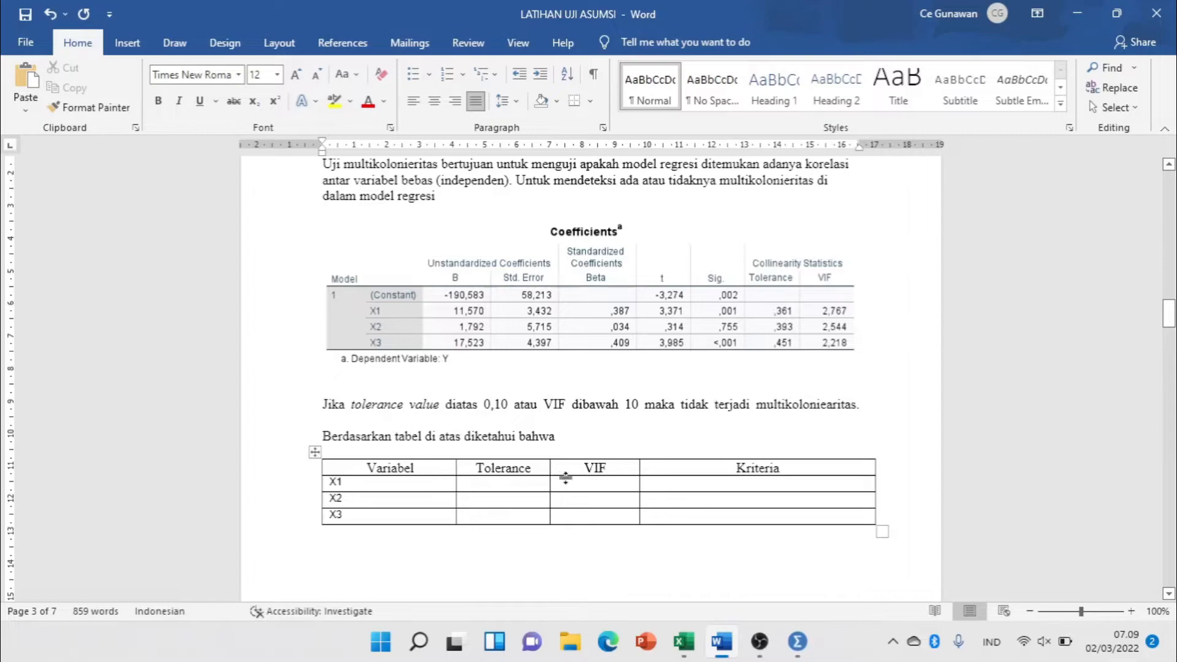
Fill the Kriteria cells for X1, X2 and X3 with "Tidak terjadi multikolinearitas".
click(672, 481)
text(tidak te)
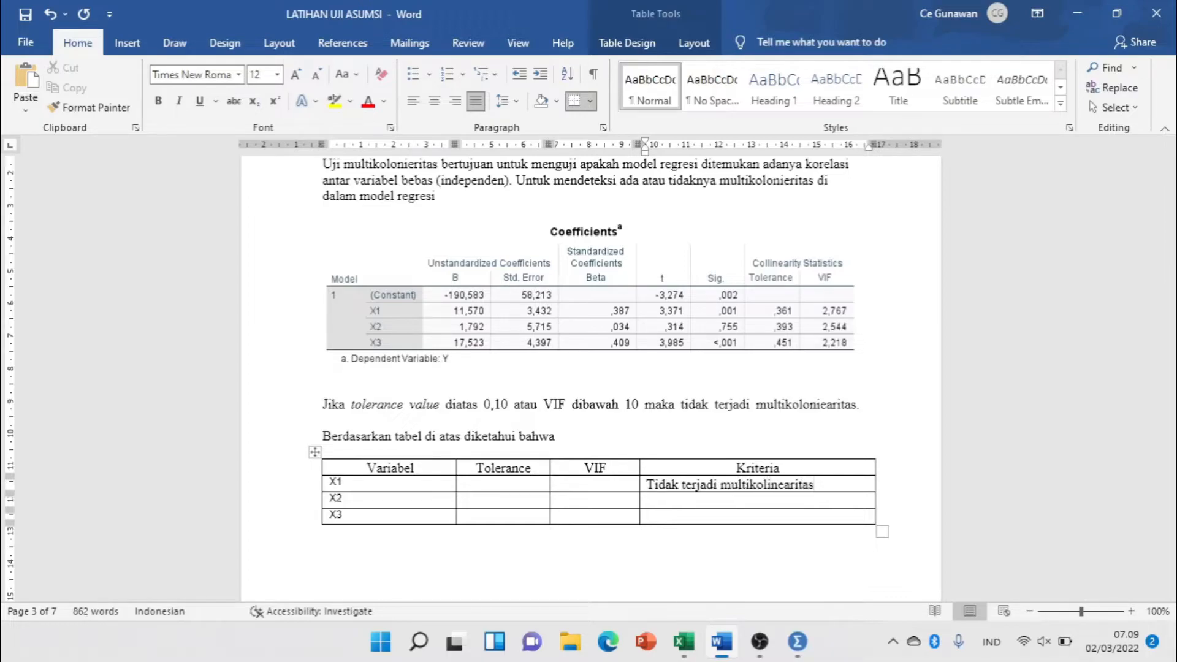
drag(661, 488, 799, 483)
key(ctrl+c)
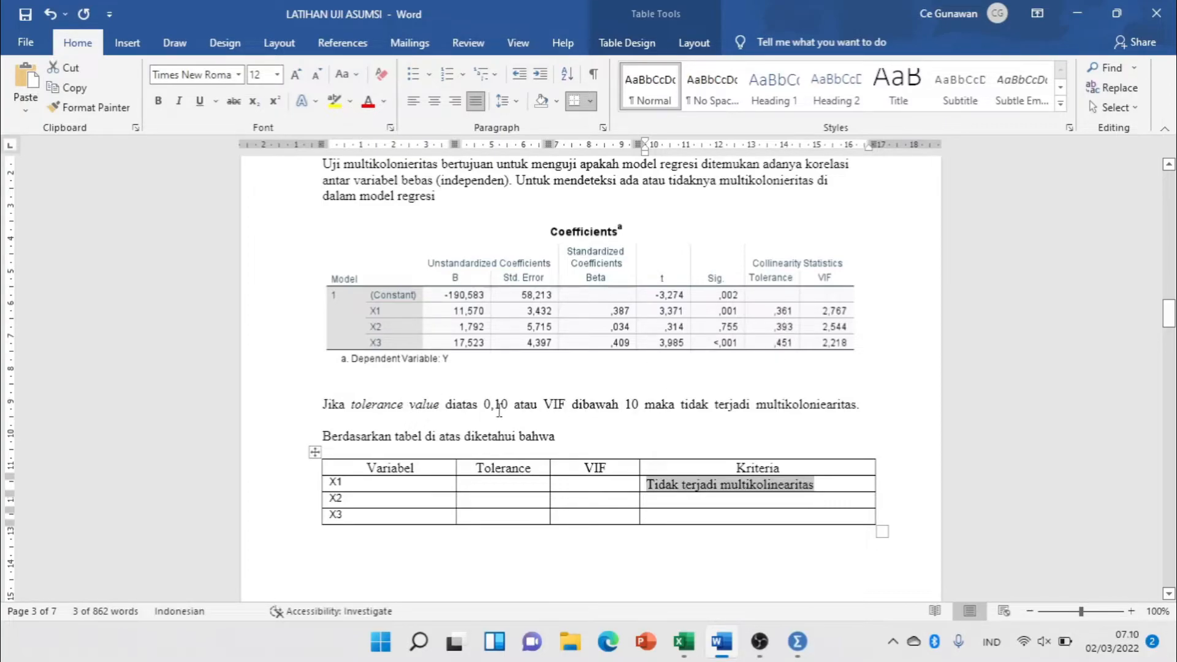
click(660, 501)
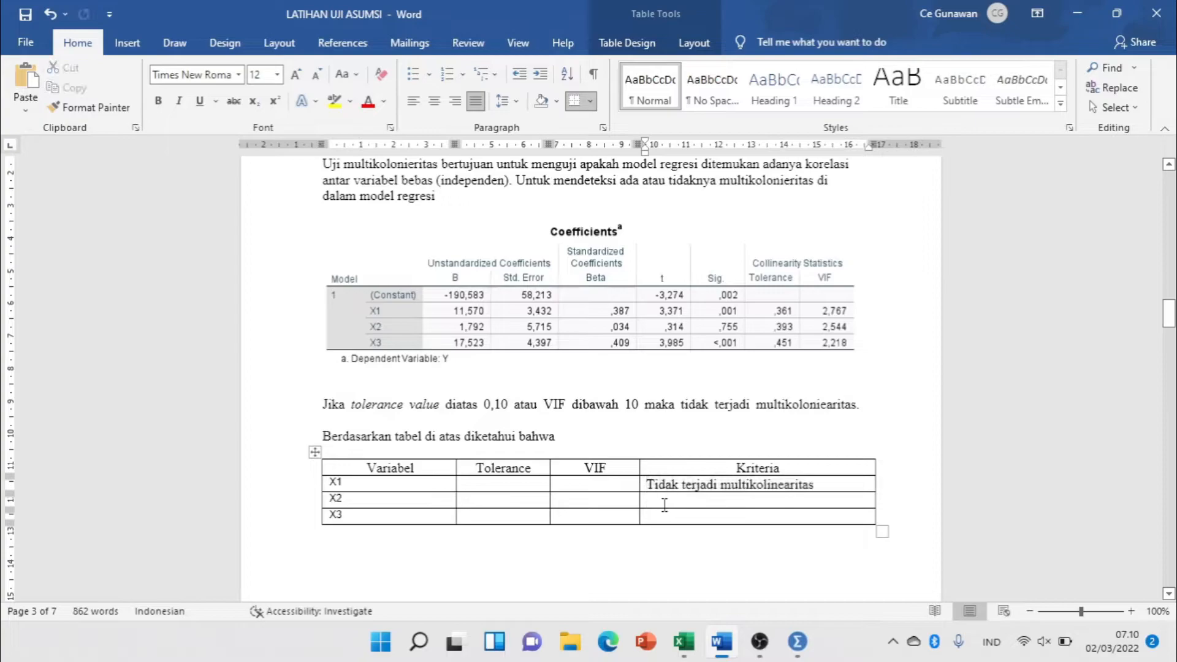
key(ctrl+v)
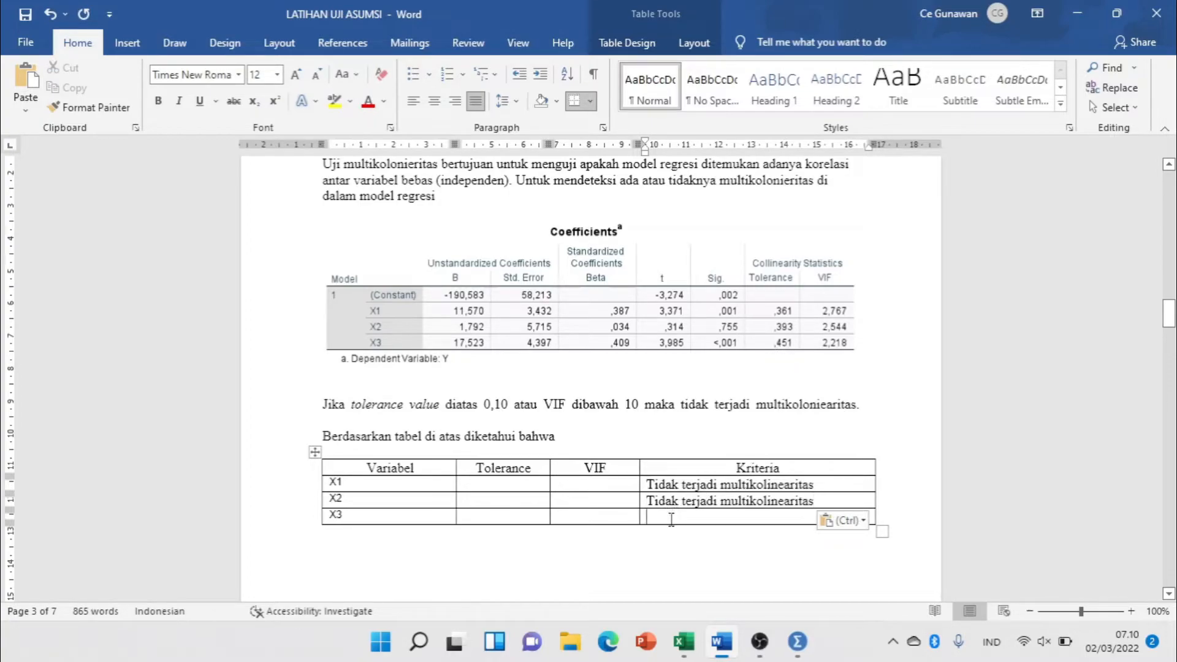
key(ctrl+v)
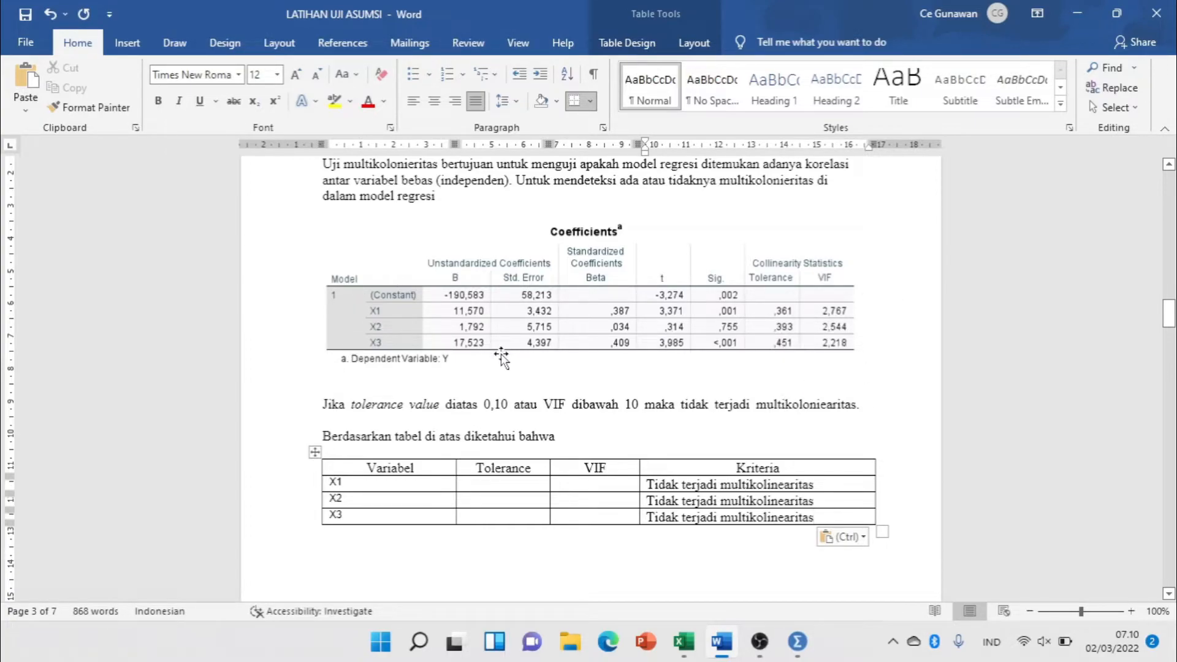
Delete the old Coefficients picture above the SIG table in the Uji Heteroskedastisitas section.
scroll(503, 357, up, 1)
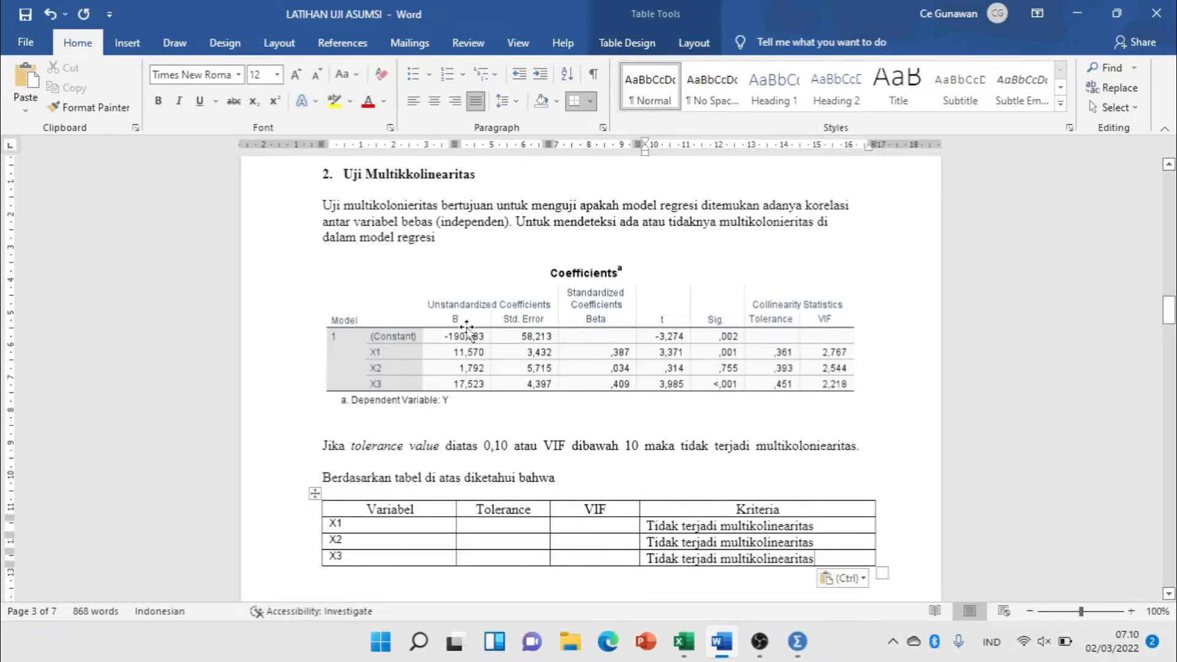
scroll(467, 328, down, 20)
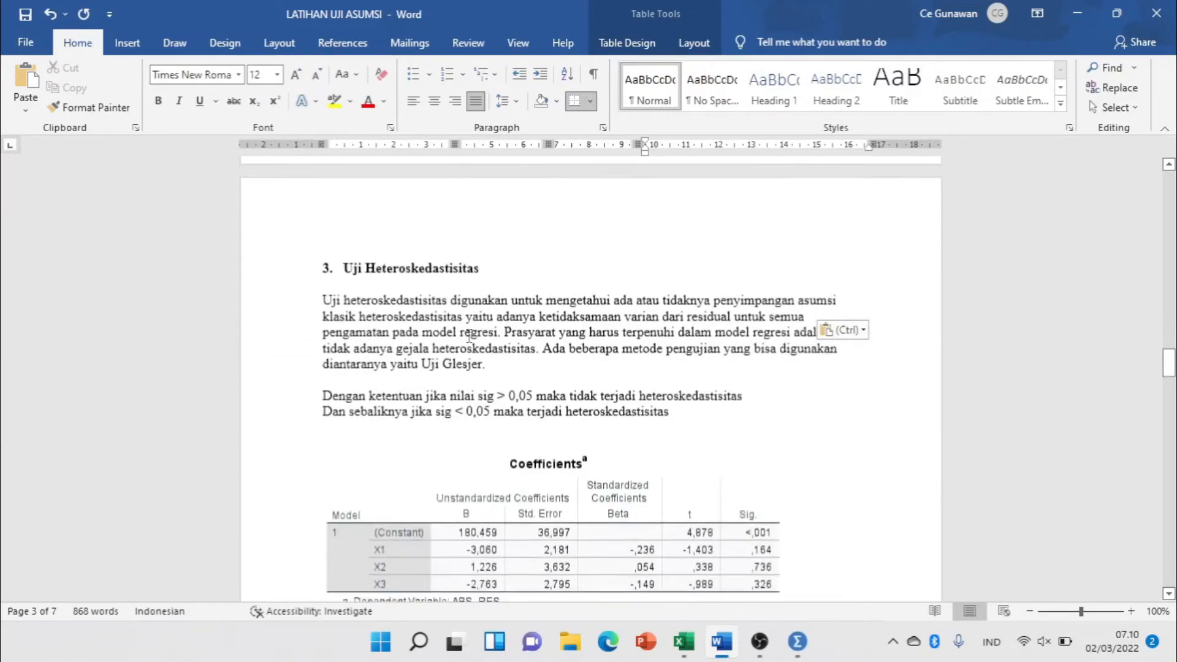
scroll(469, 336, down, 1)
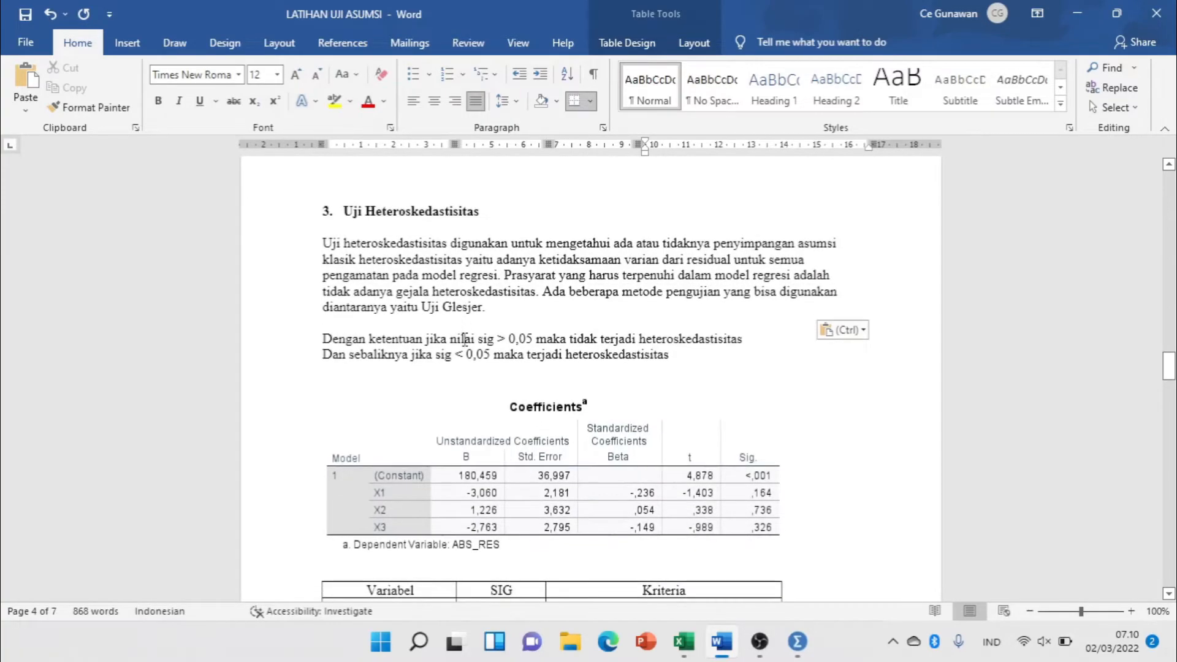
scroll(464, 339, down, 1)
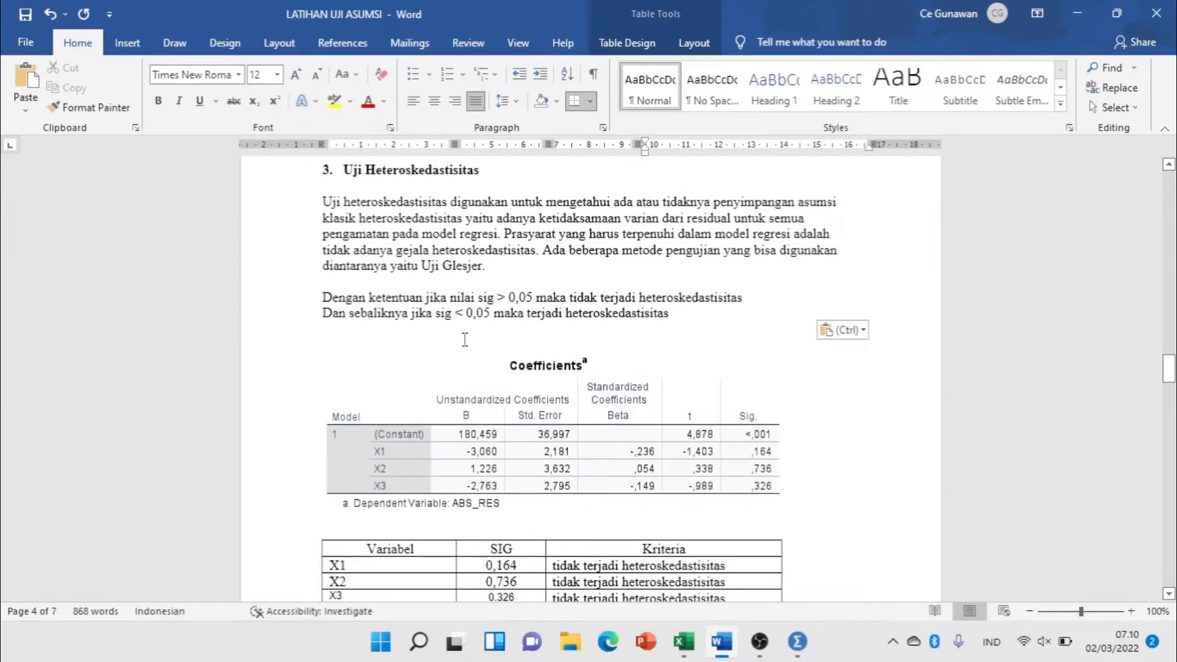
click(445, 470)
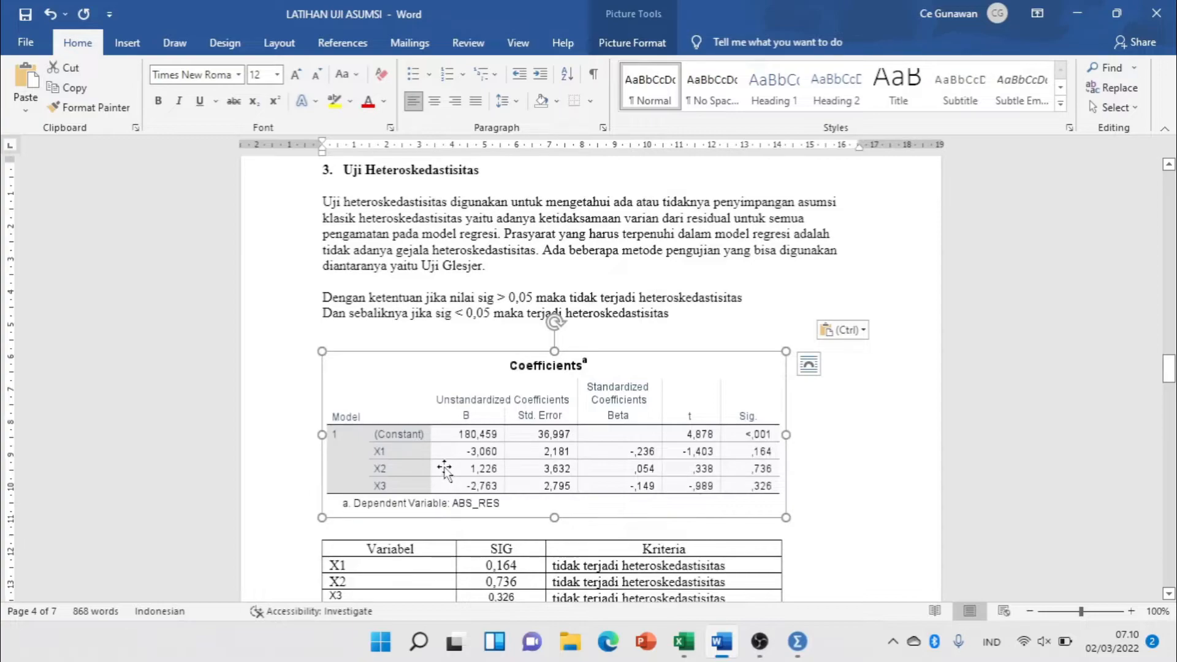
key(Delete)
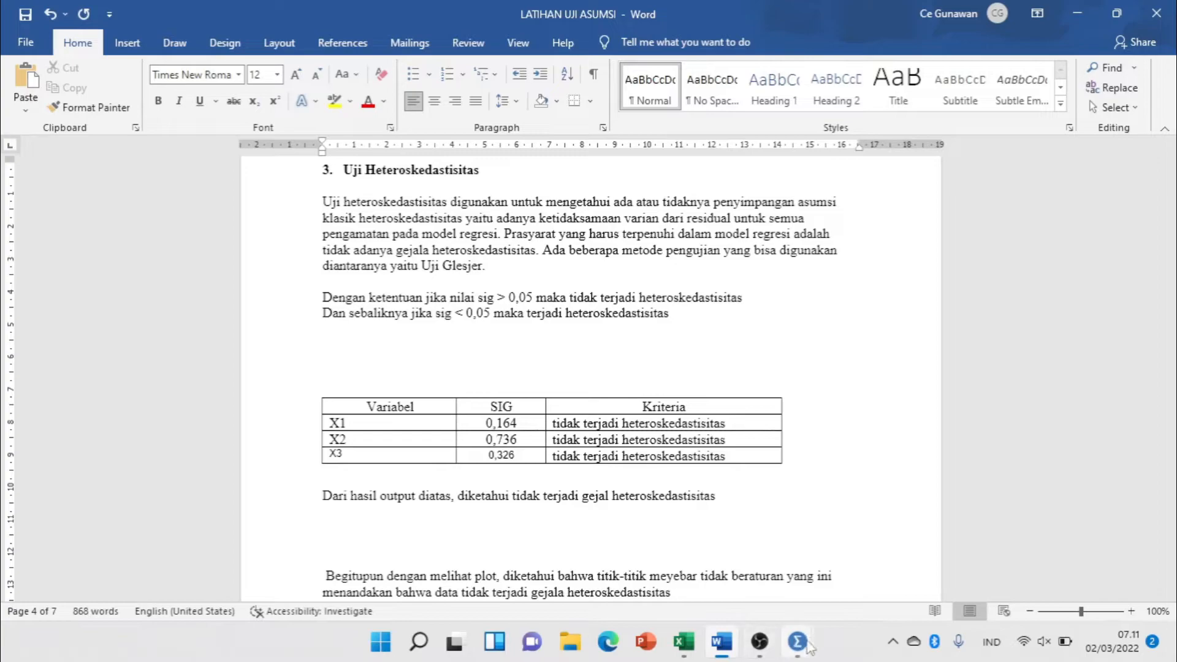
Switch to the SPSS data editor and examine the unstandardized residuals in the RES_1 column.
mouse_move(797, 642)
click(843, 604)
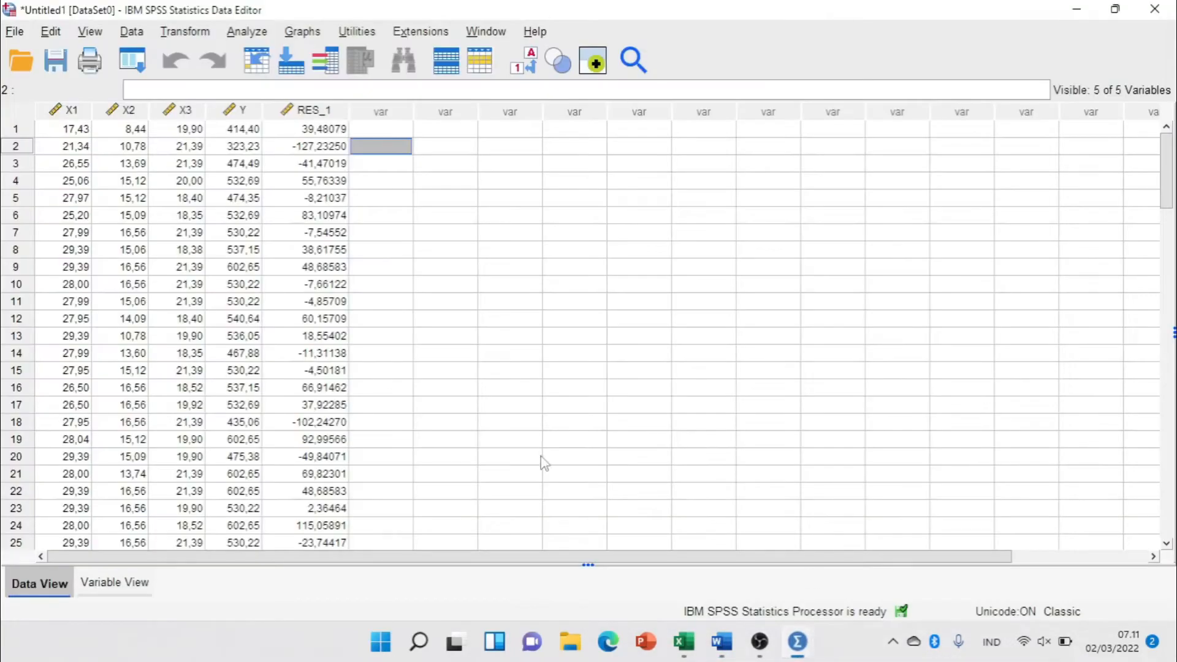
click(390, 238)
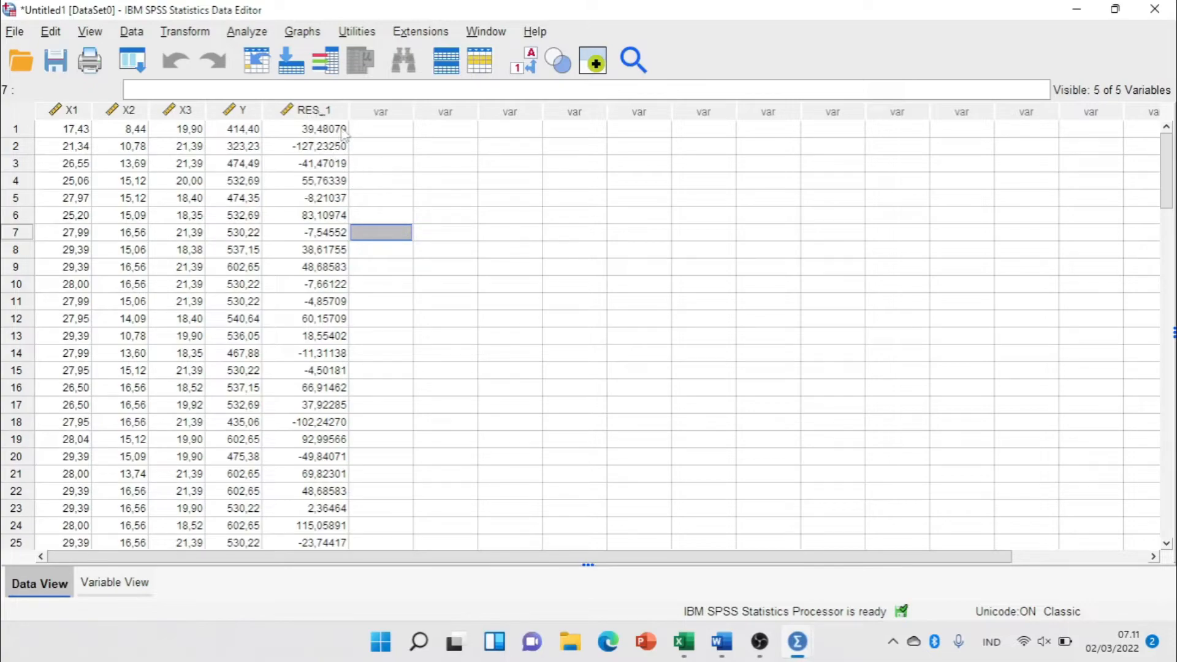
click(322, 112)
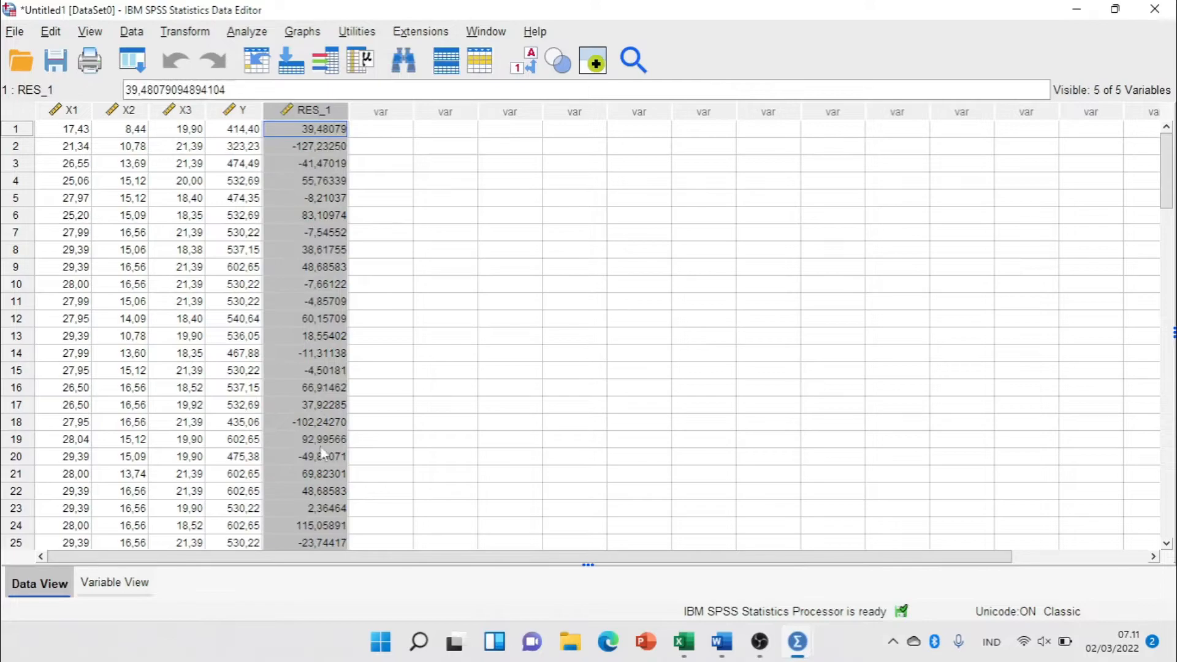
click(372, 116)
click(315, 114)
click(375, 134)
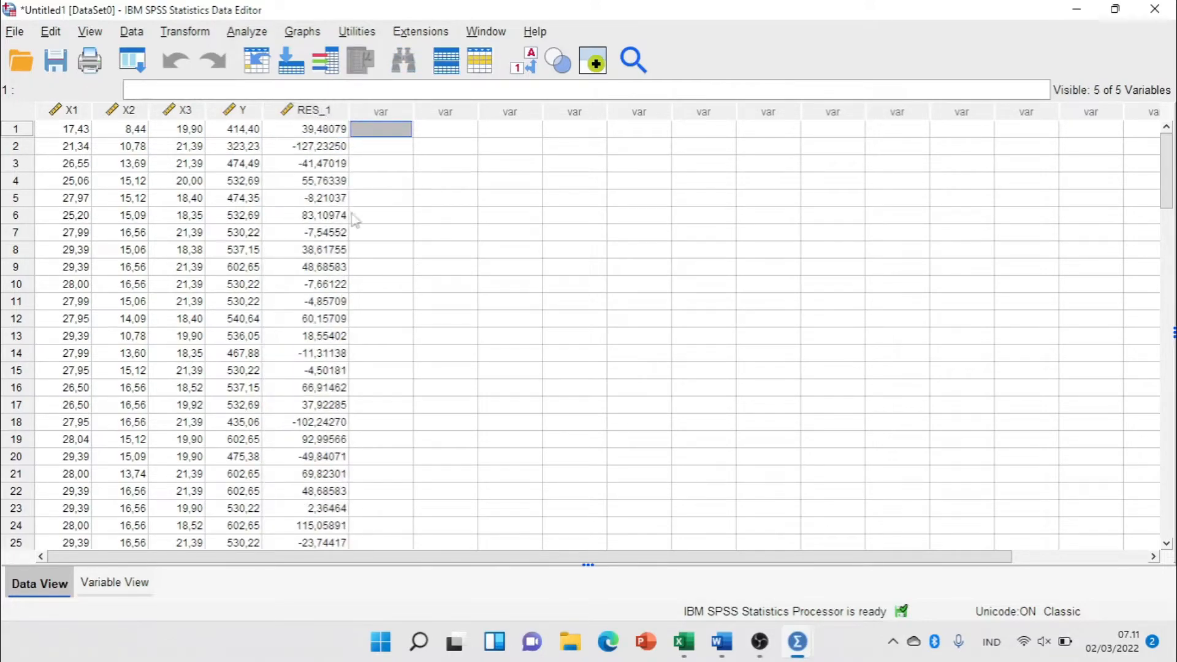
Compute a new variable ABS_RES with the expression ABS(RES_1), and widen its column in the data editor.
click(241, 34)
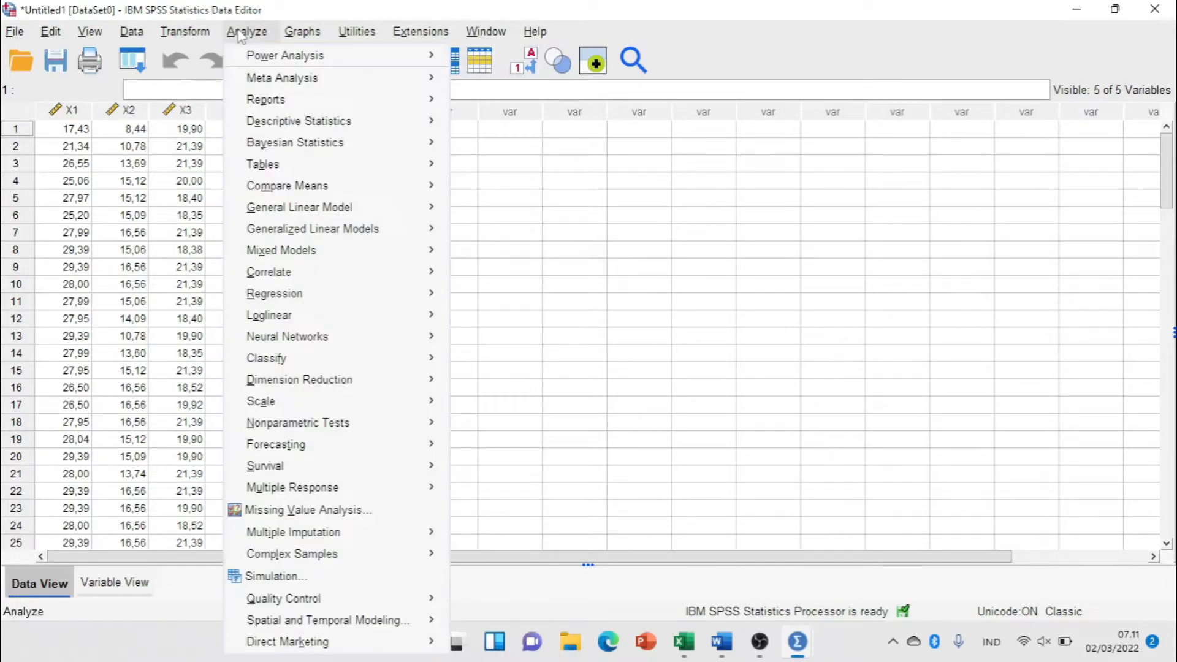
mouse_move(198, 36)
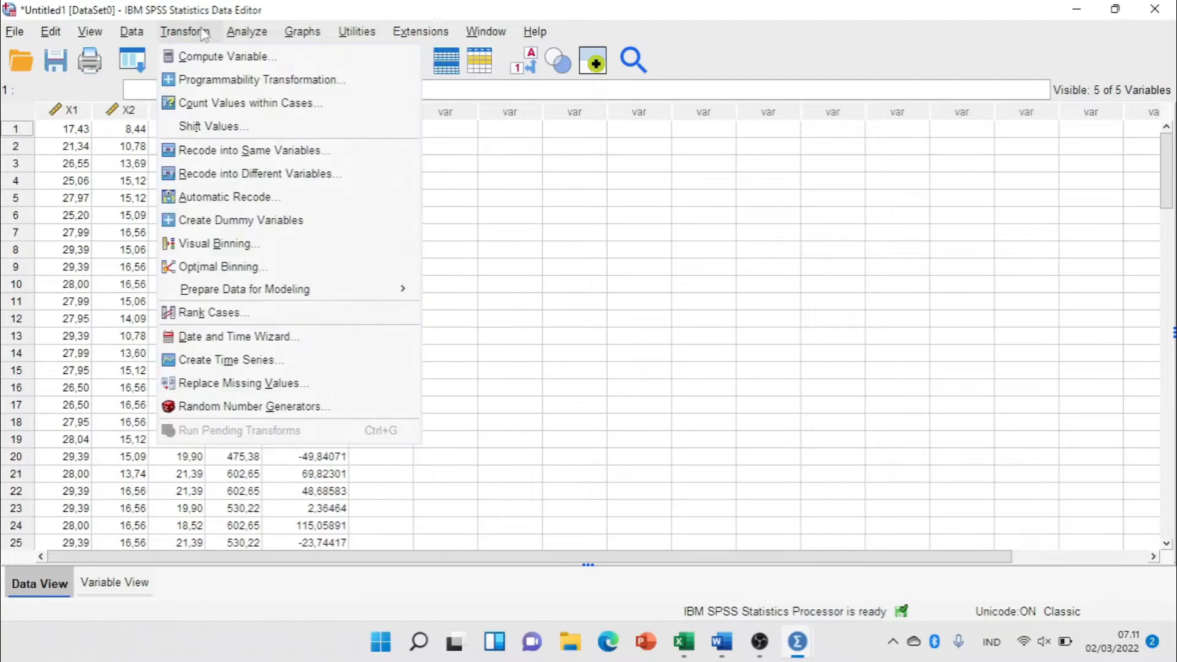
click(190, 60)
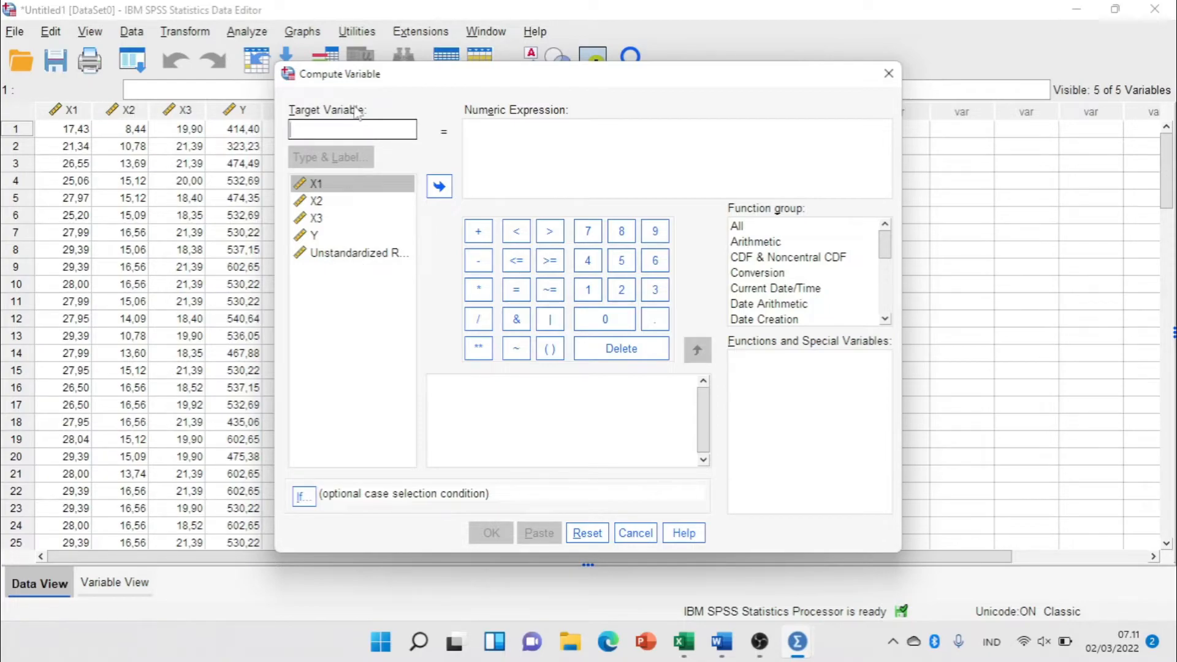
text(ABS_RES)
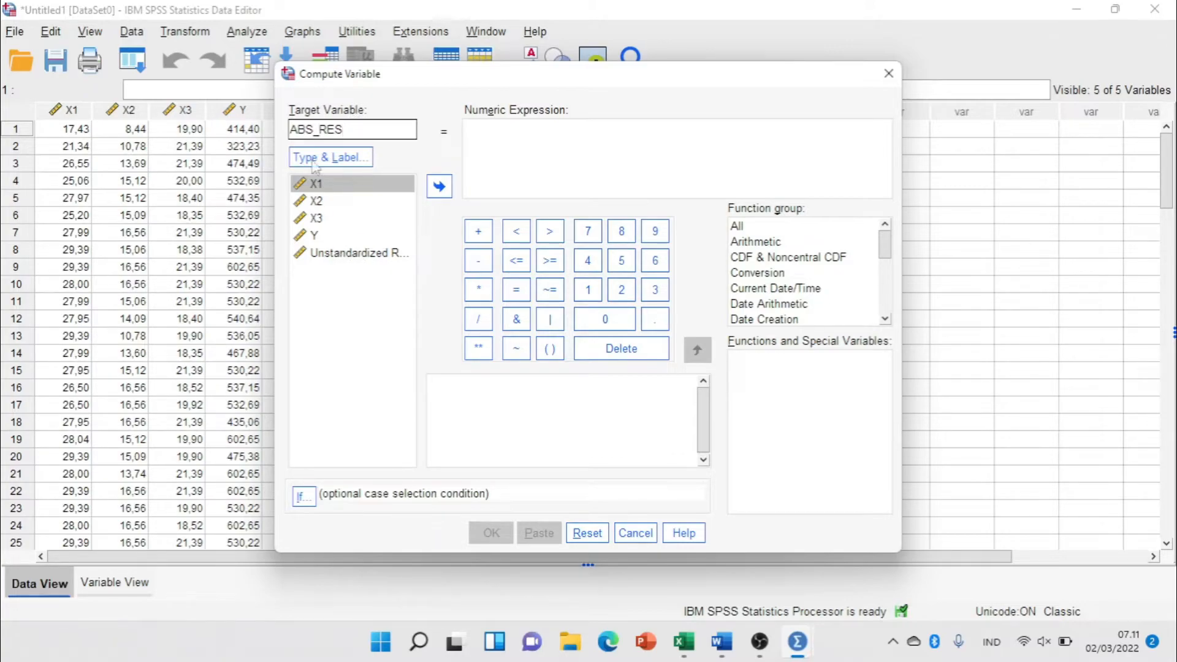
click(517, 144)
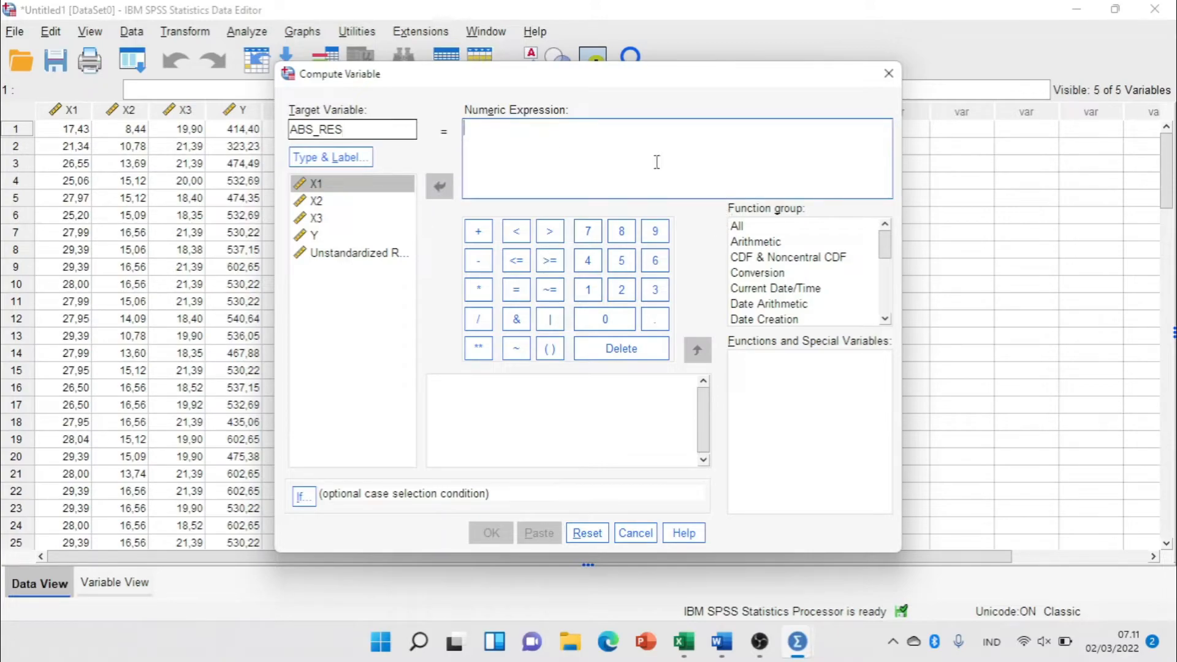
click(745, 229)
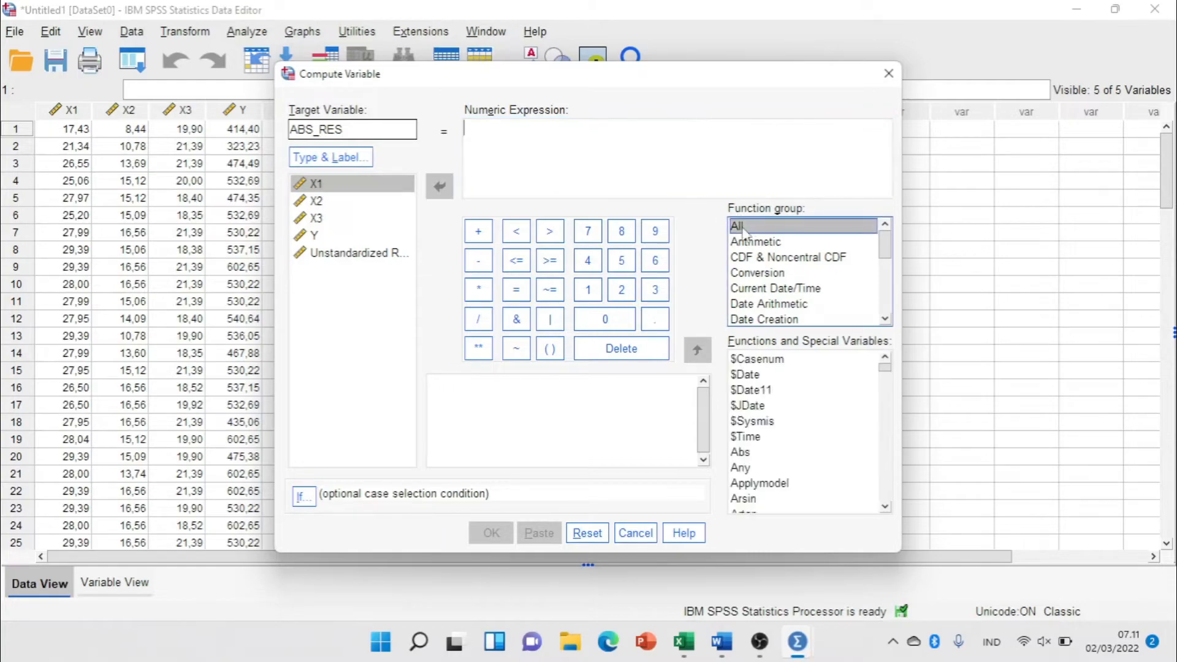
double_click(740, 453)
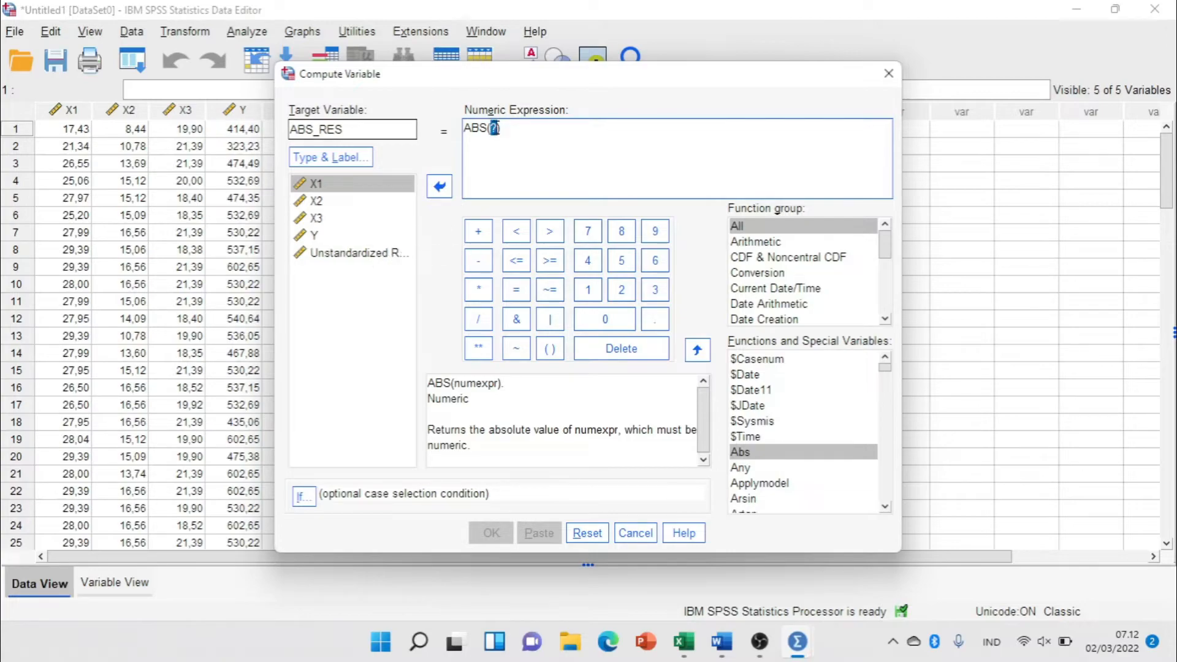
double_click(359, 252)
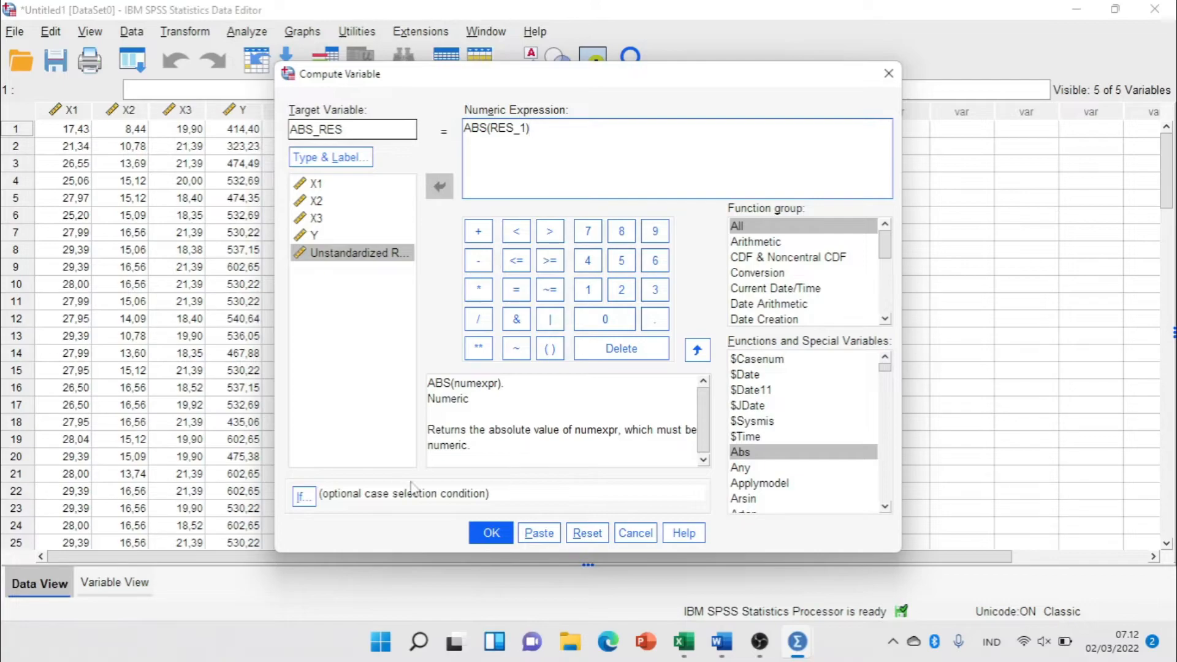
click(492, 533)
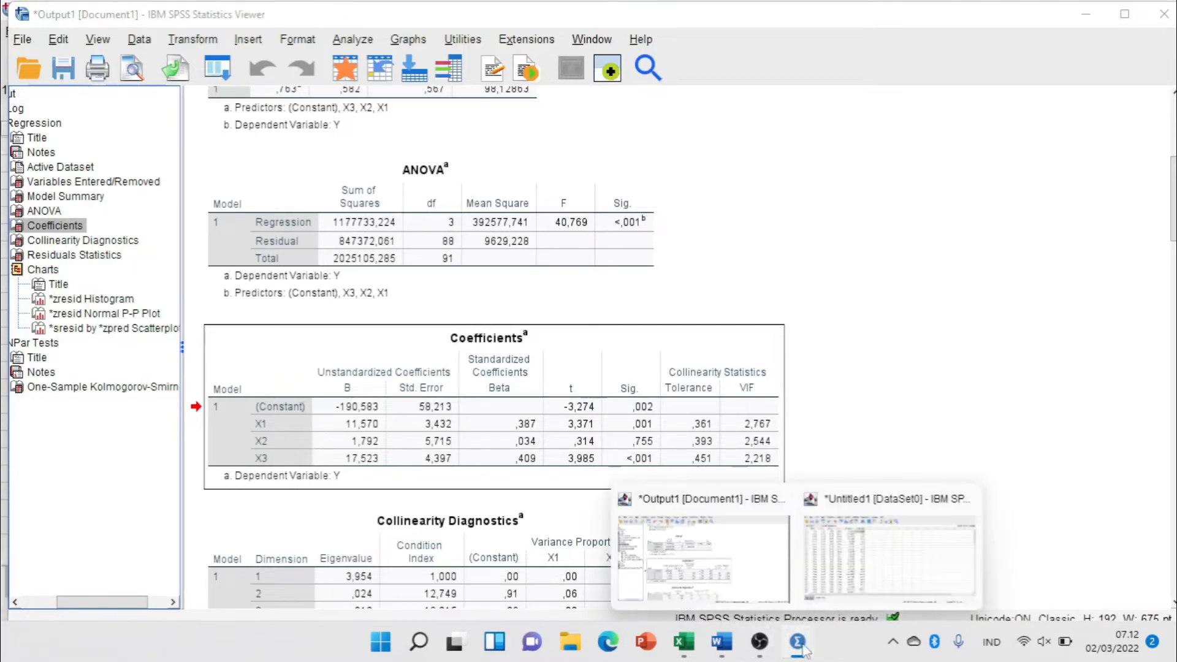
click(867, 558)
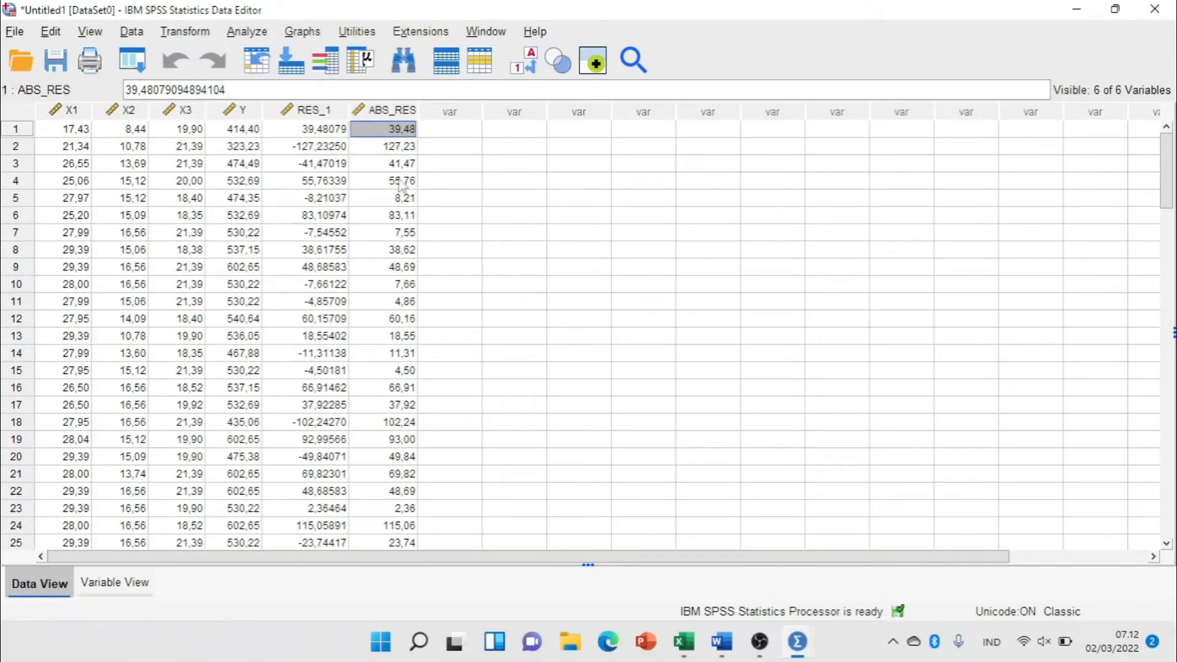
drag(422, 109, 457, 109)
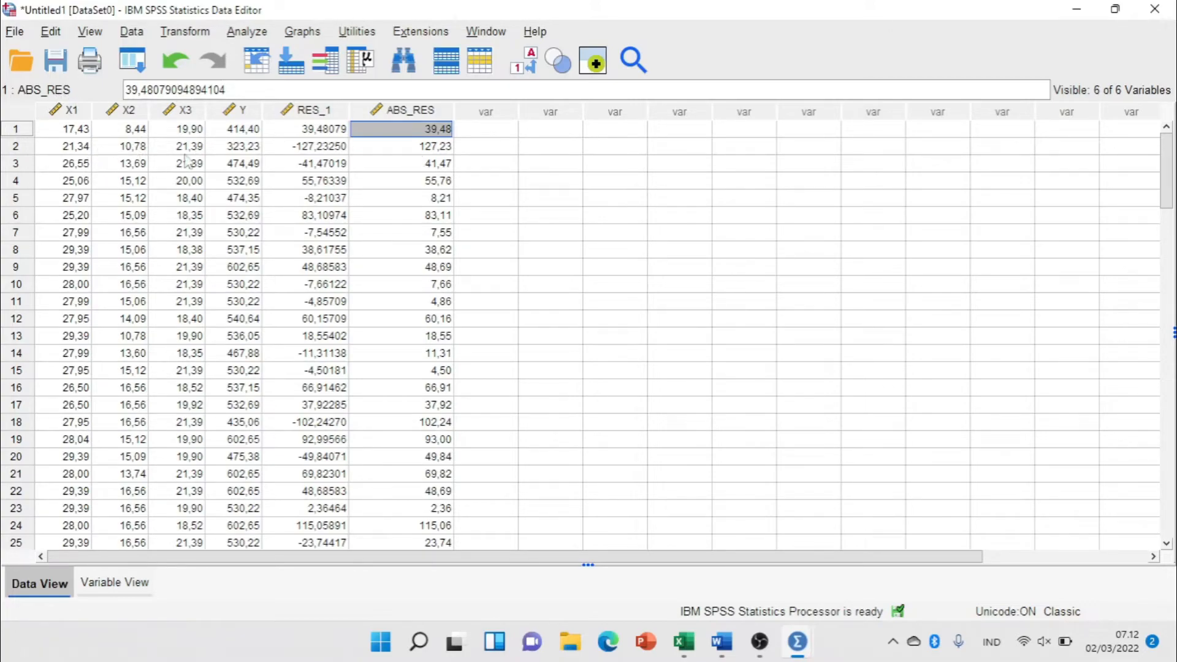
Reset the Linear Regression settings and set ABS_RES as the dependent variable.
click(246, 36)
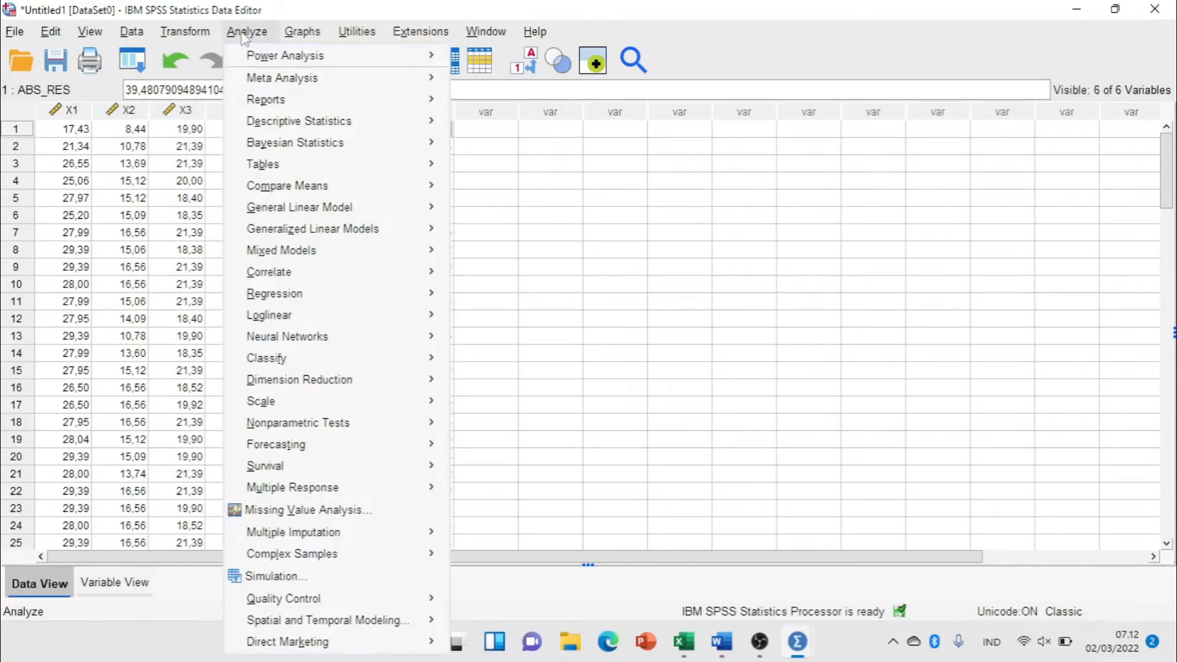
mouse_move(314, 294)
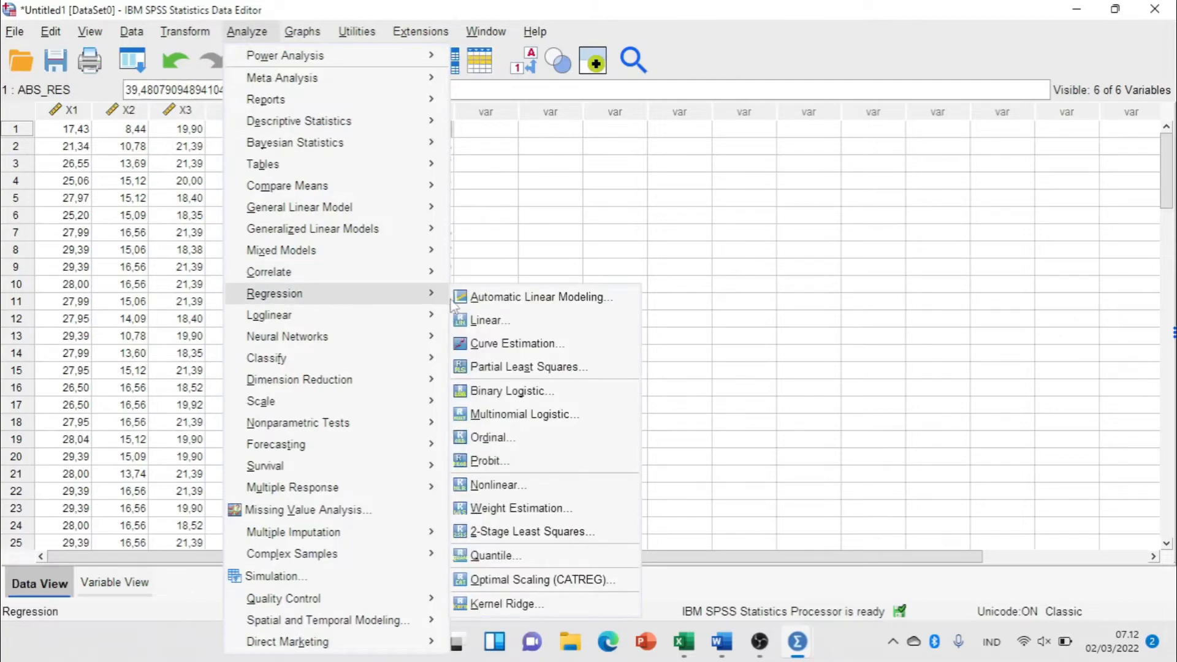
click(490, 322)
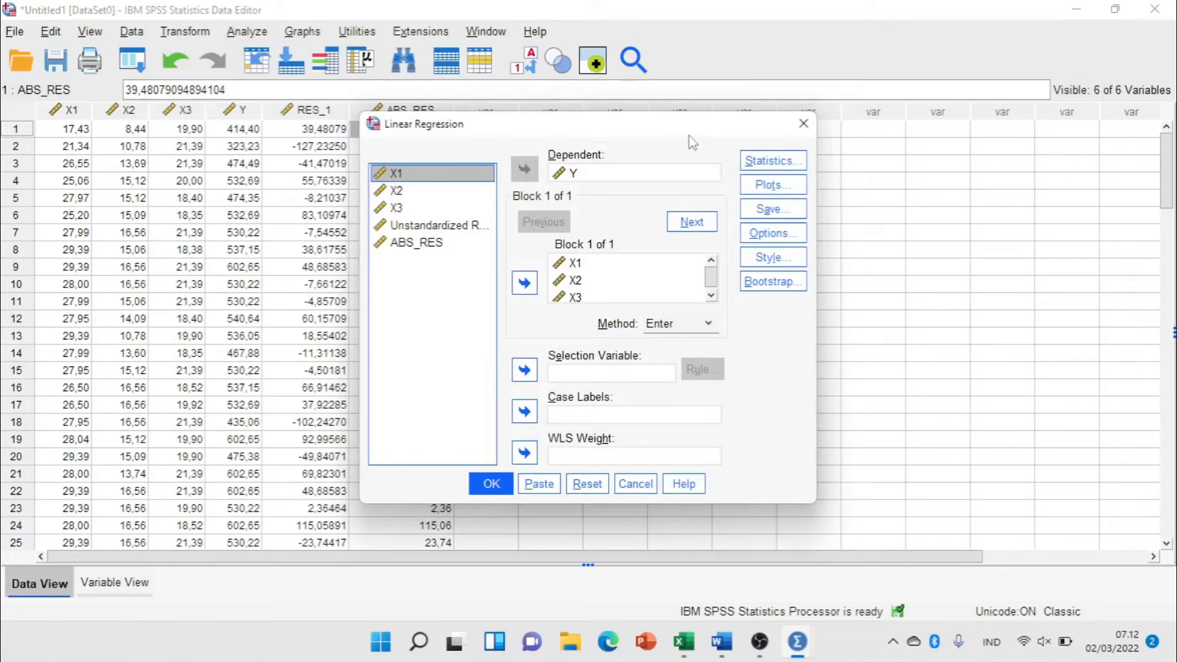
drag(686, 132, 680, 117)
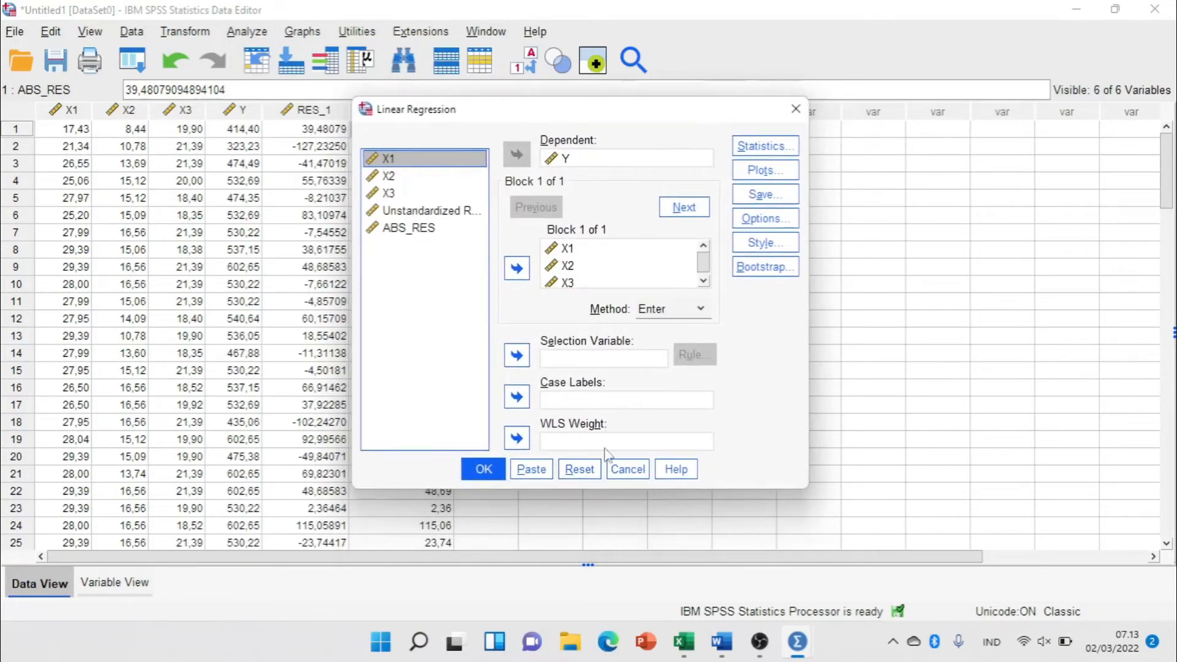
click(593, 475)
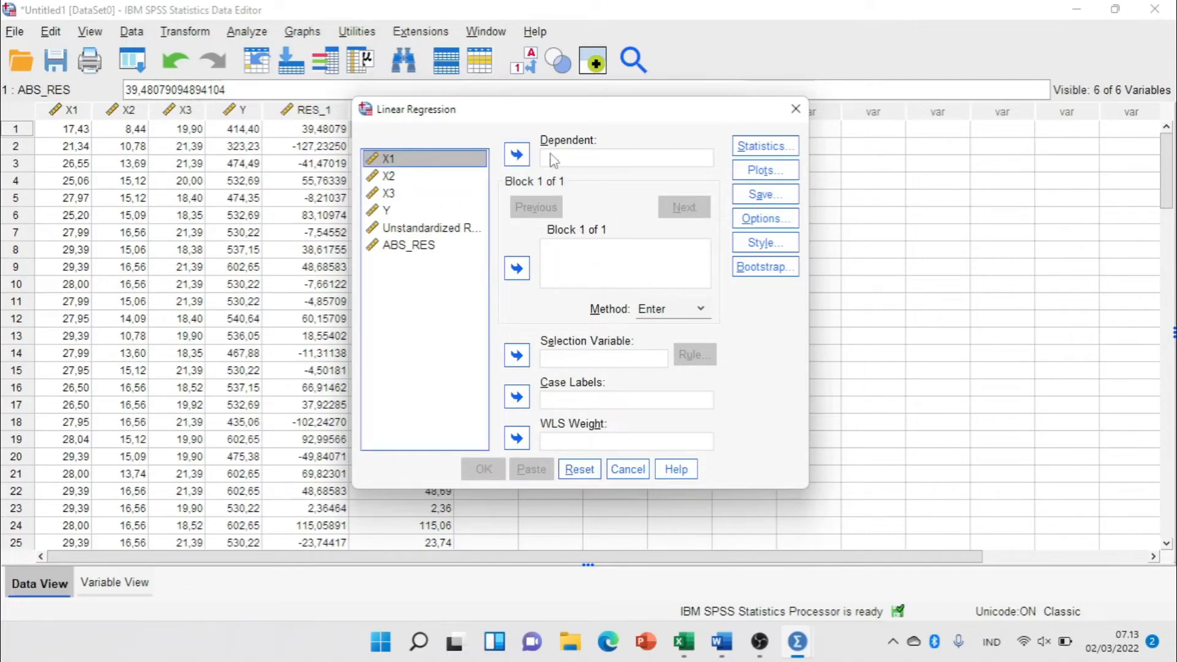
click(409, 246)
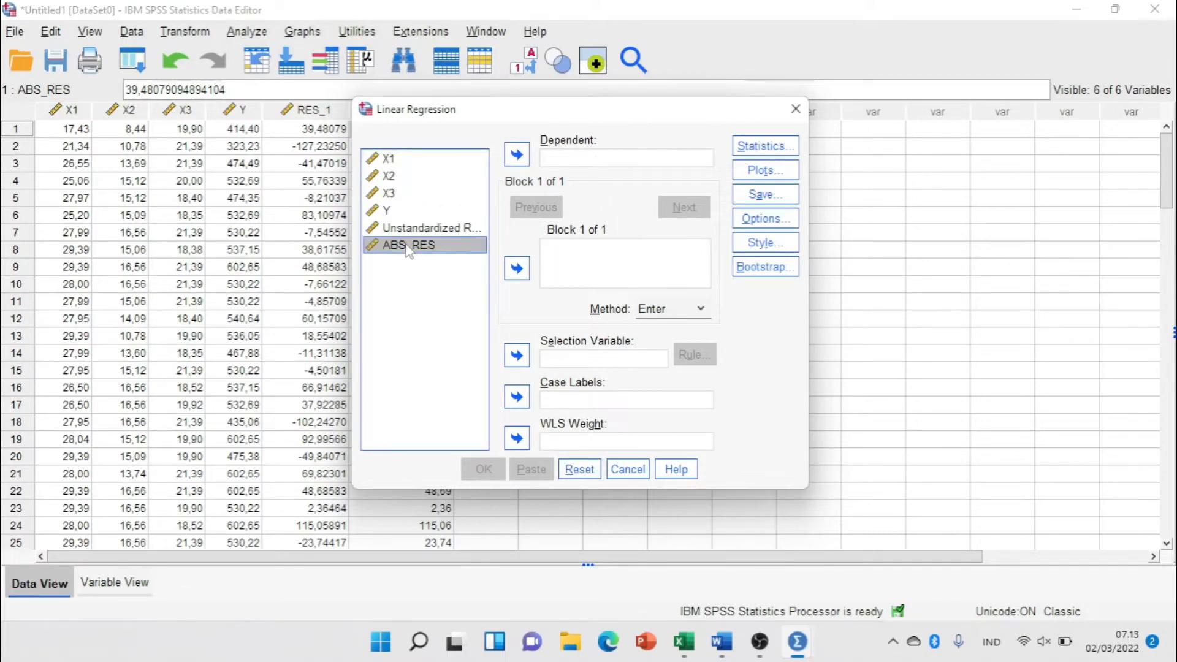
click(518, 156)
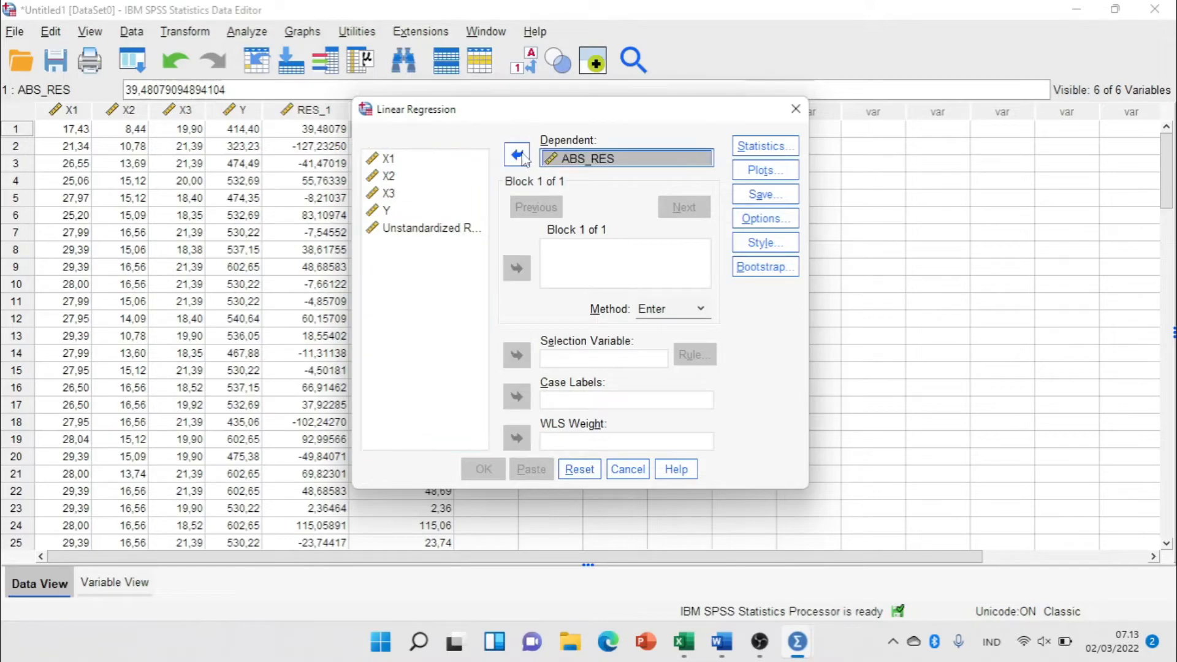
Add X1, X2 and X3 as the independent variables and run the regression on ABS_RES.
click(389, 161)
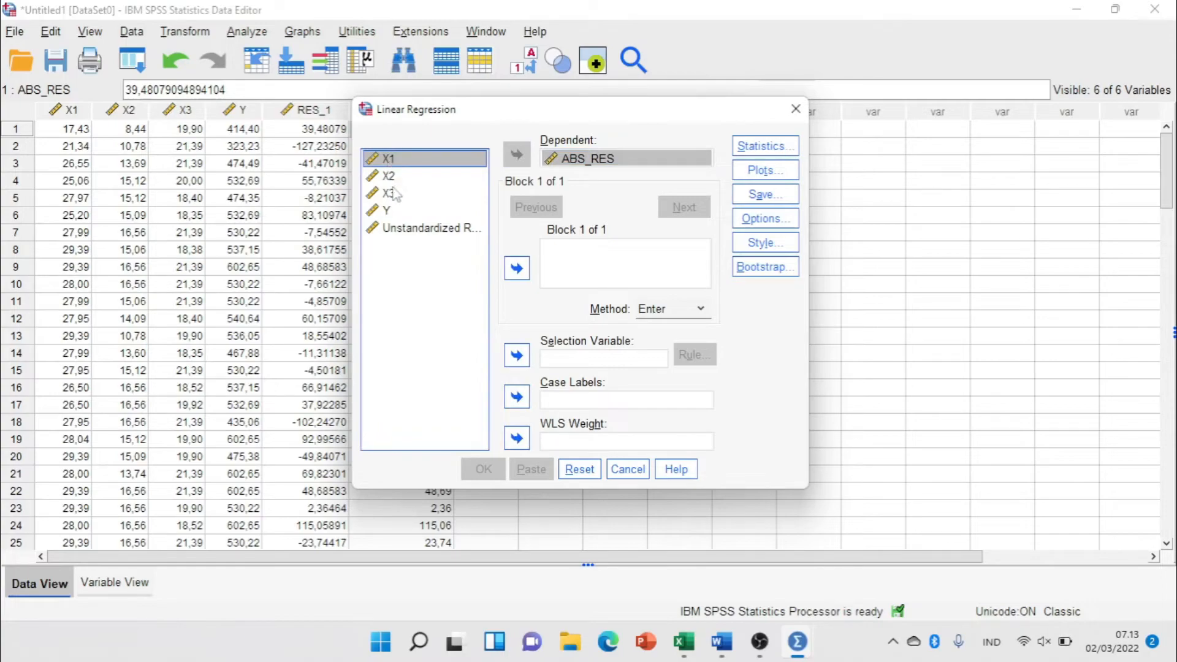
shift+click(389, 193)
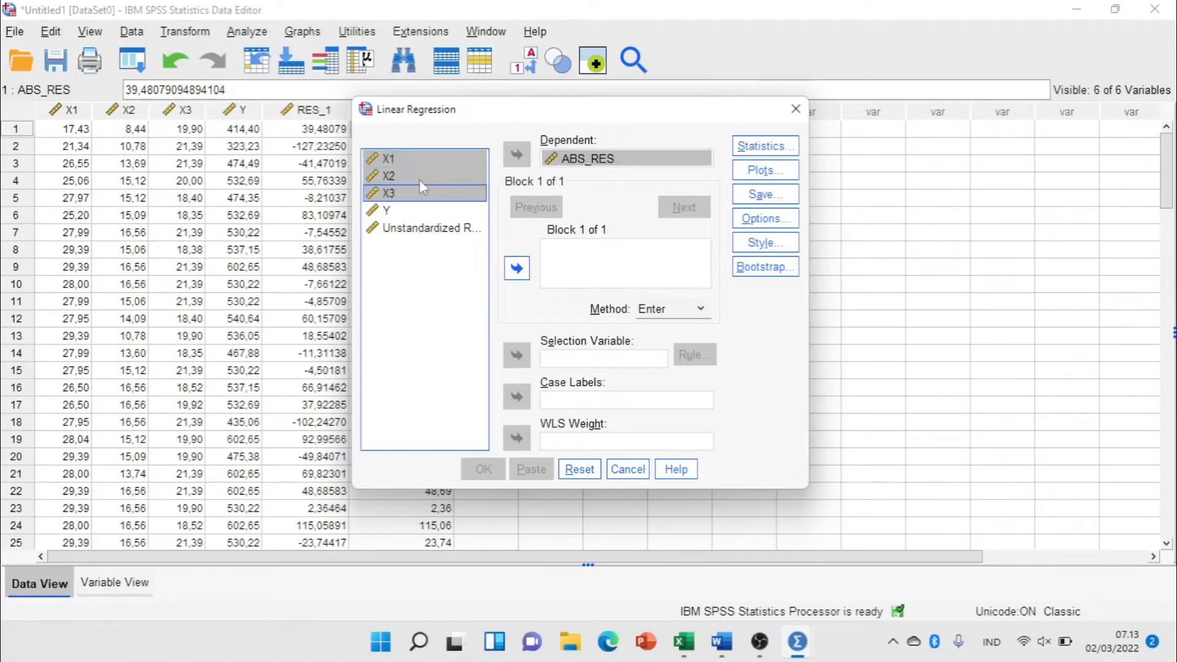
click(517, 268)
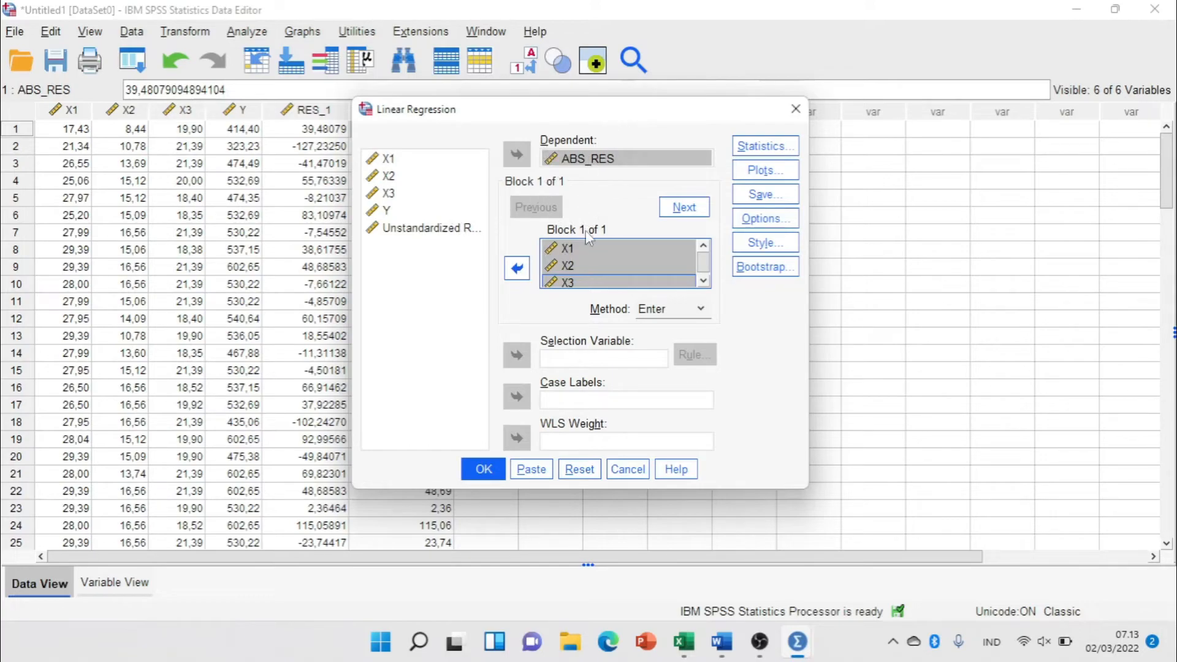
click(580, 267)
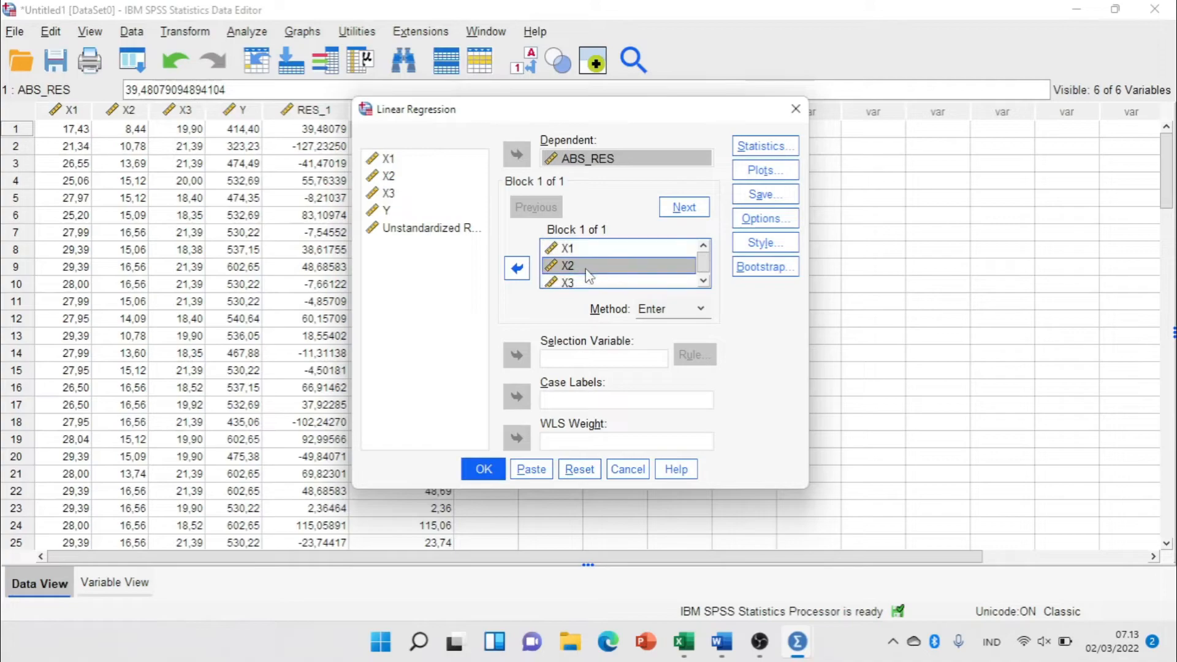
click(559, 250)
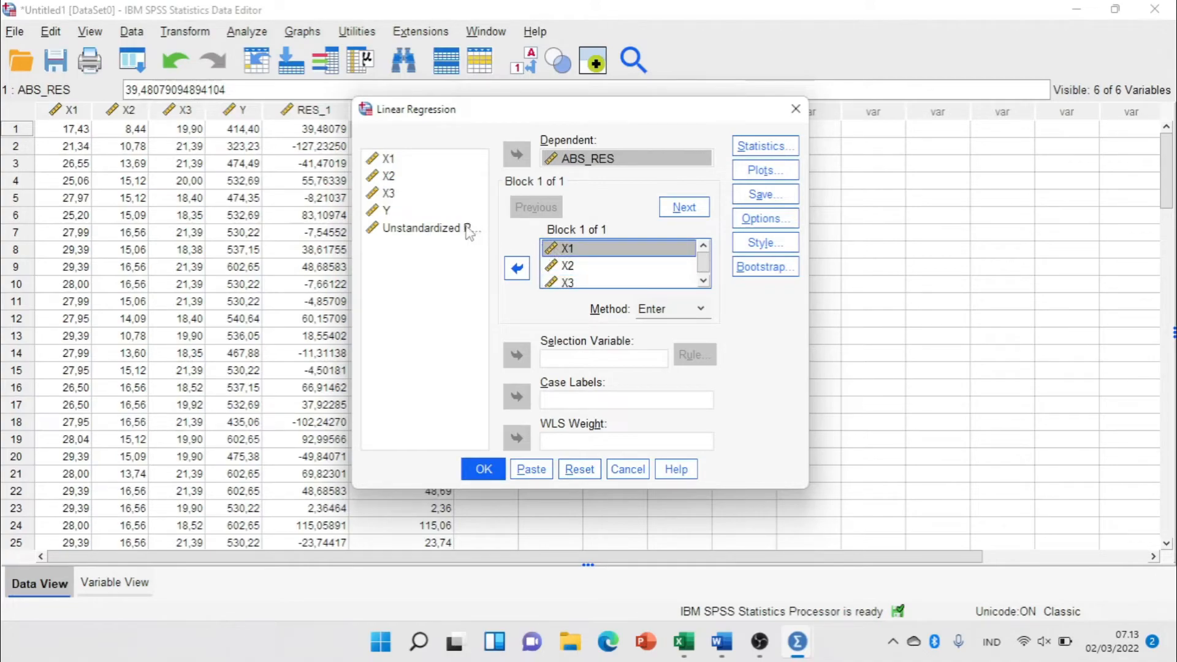
click(487, 477)
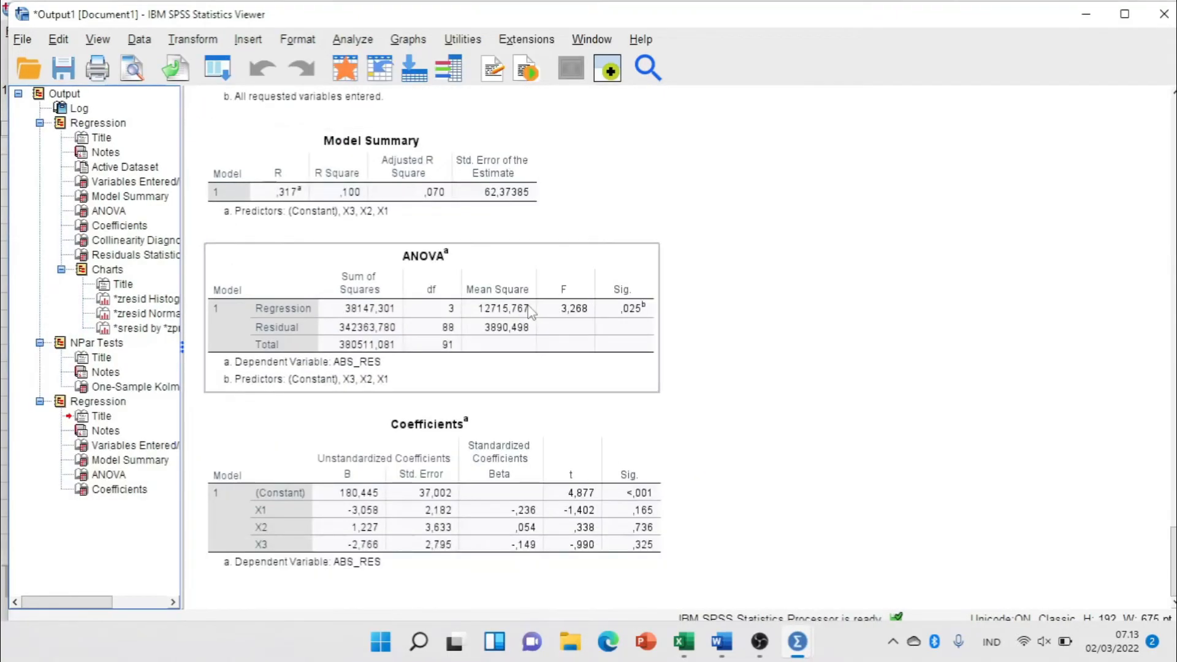
Copy the ABS_RES regression's Coefficients table as an image and paste it above the SIG table in the Word document.
click(414, 486)
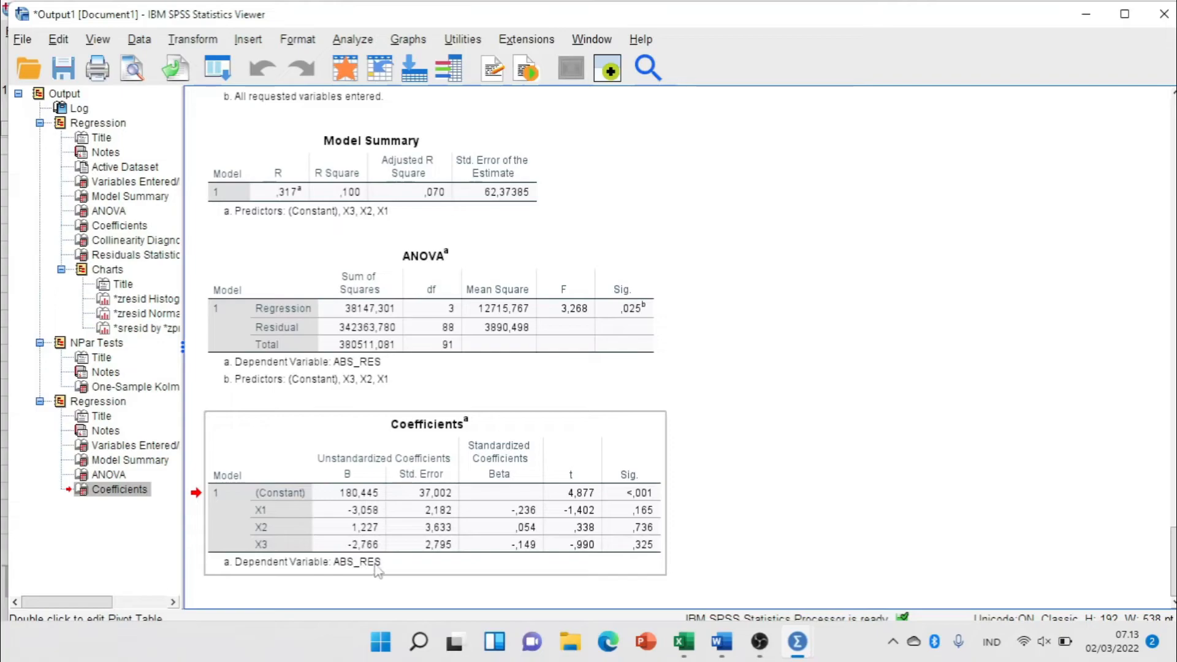
right_click(499, 432)
mouse_move(583, 442)
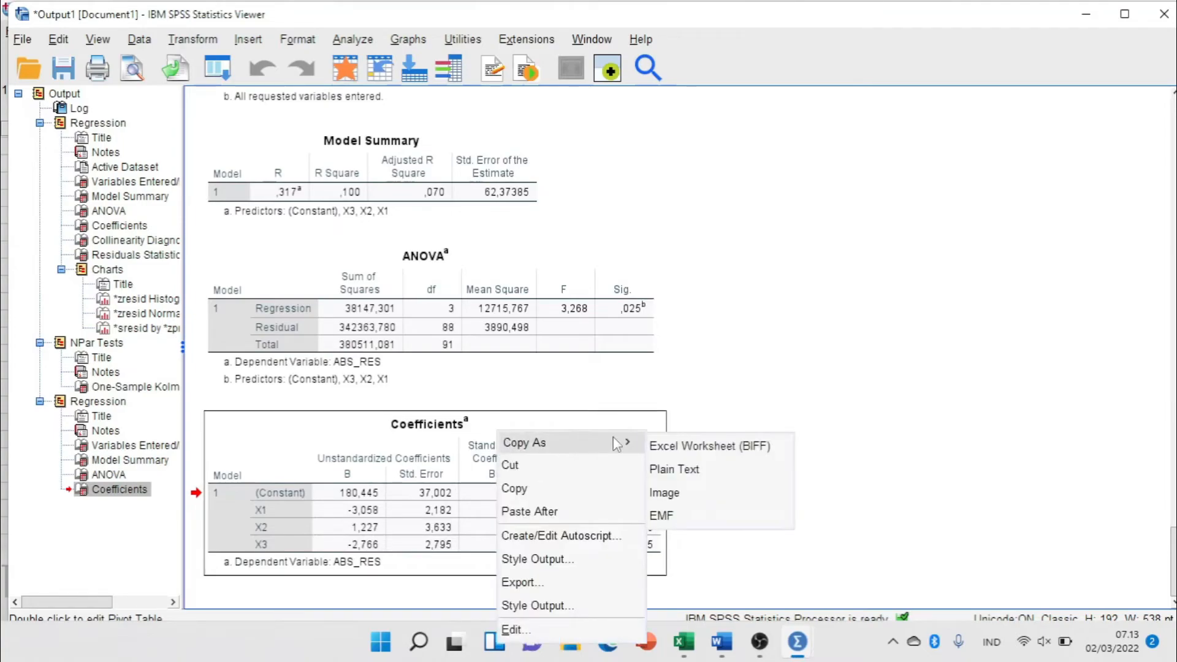
click(677, 496)
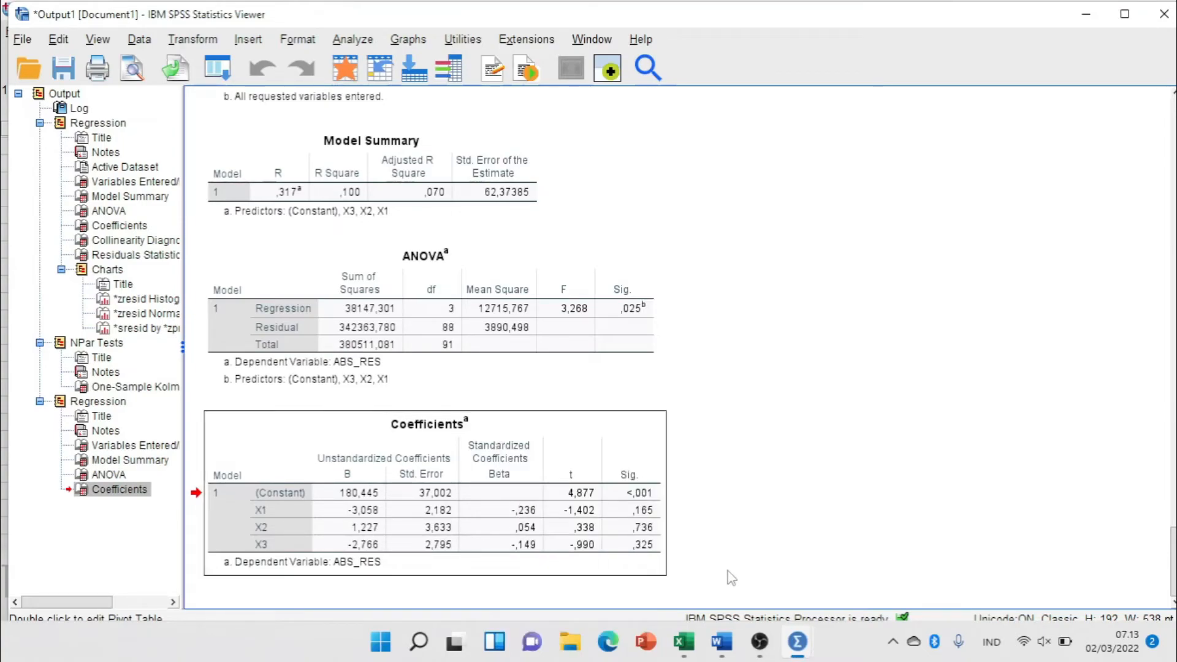
click(721, 641)
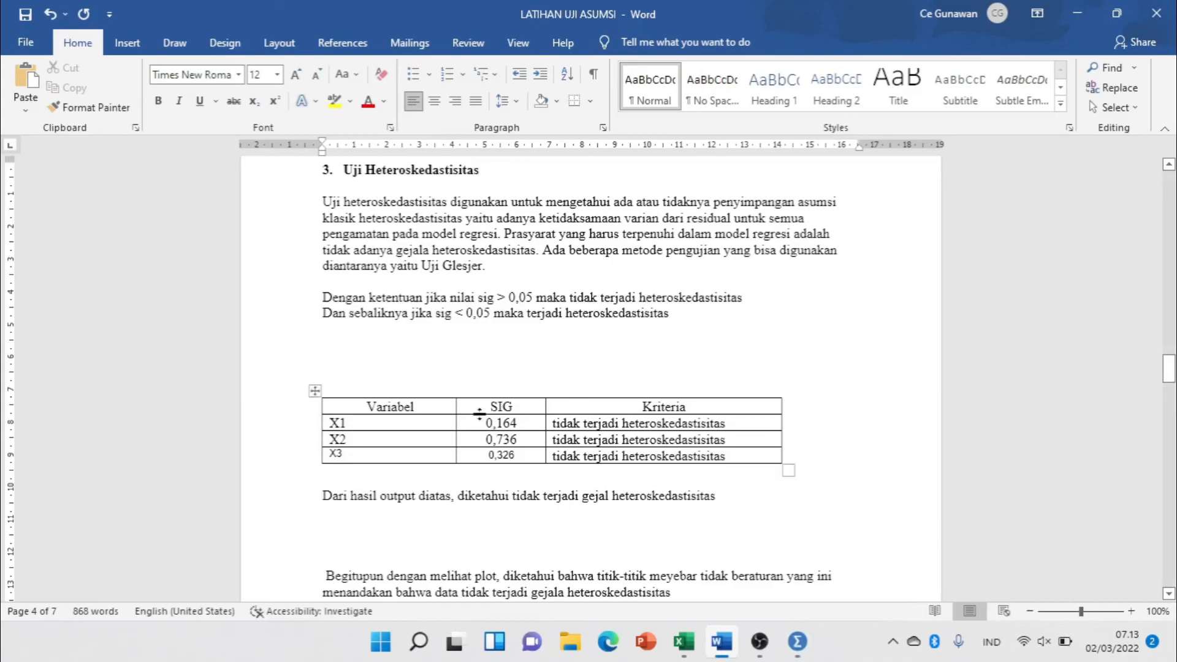
key(ctrl+v)
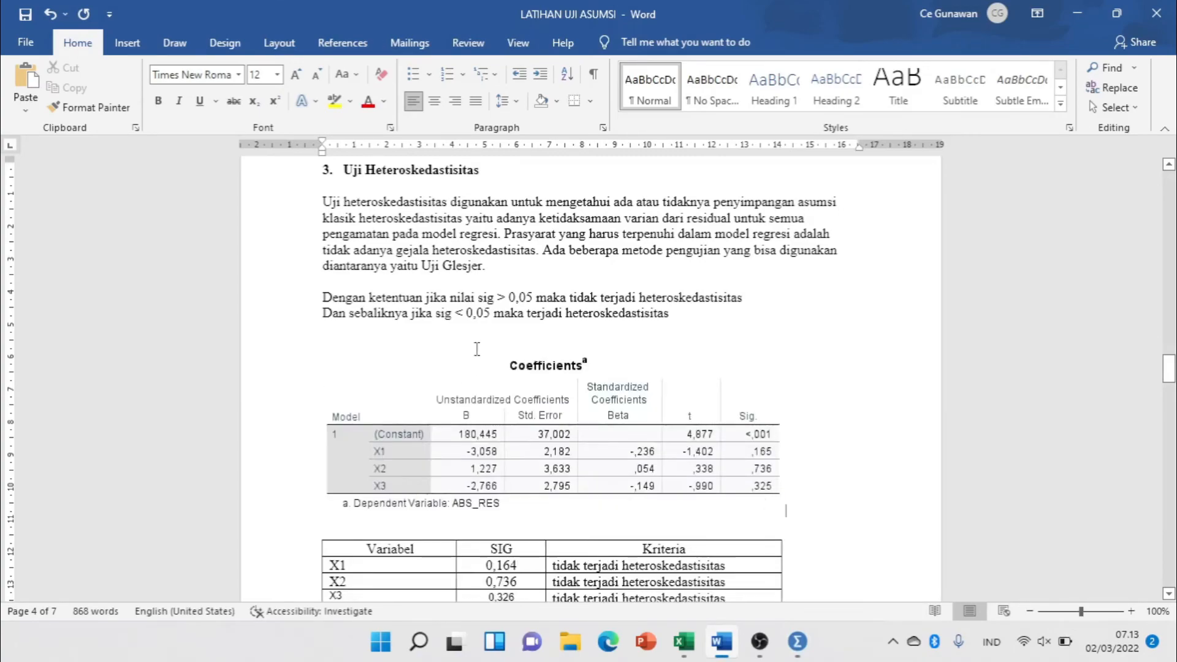
Correct the SIG values in the heteroskedasticity table to 0,325 for X3 and 0,165 for X1.
scroll(480, 350, down, 1)
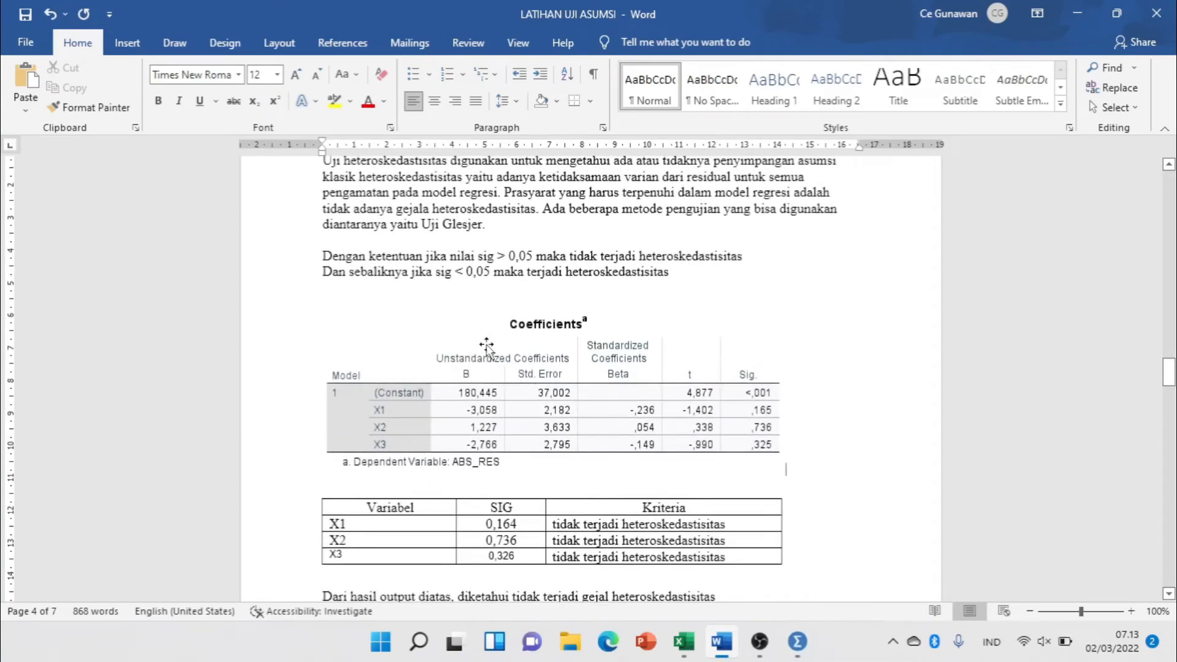
drag(478, 256, 536, 256)
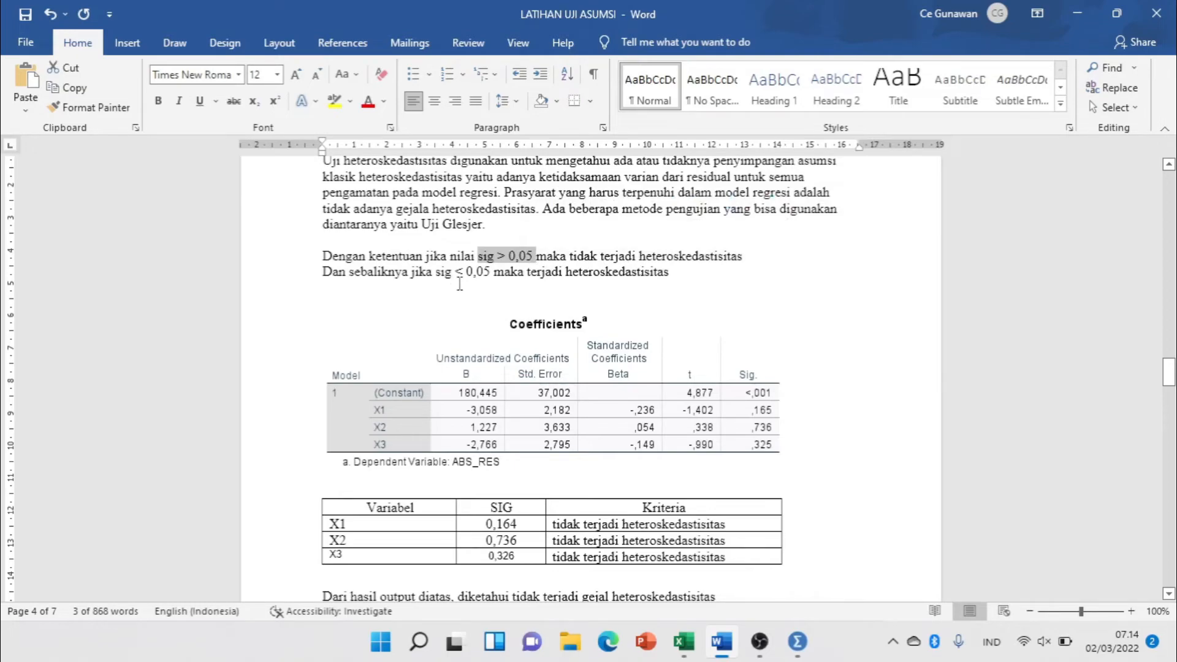
scroll(459, 284, down, 4)
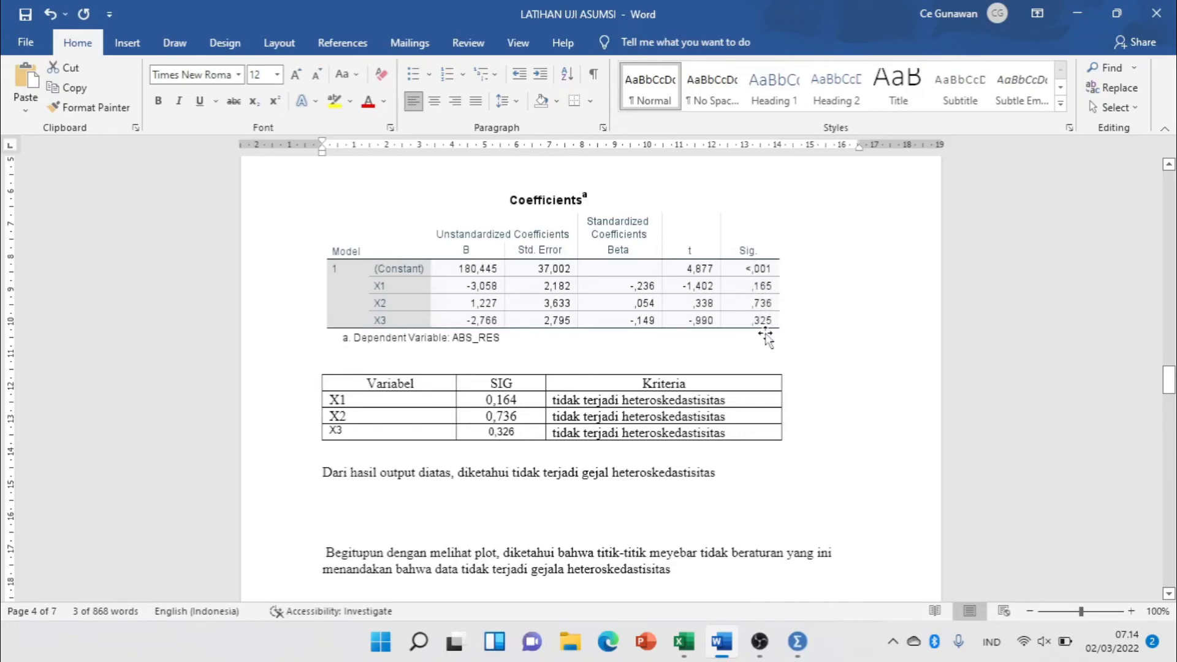
click(529, 432)
key(BackSpace)
text(5)
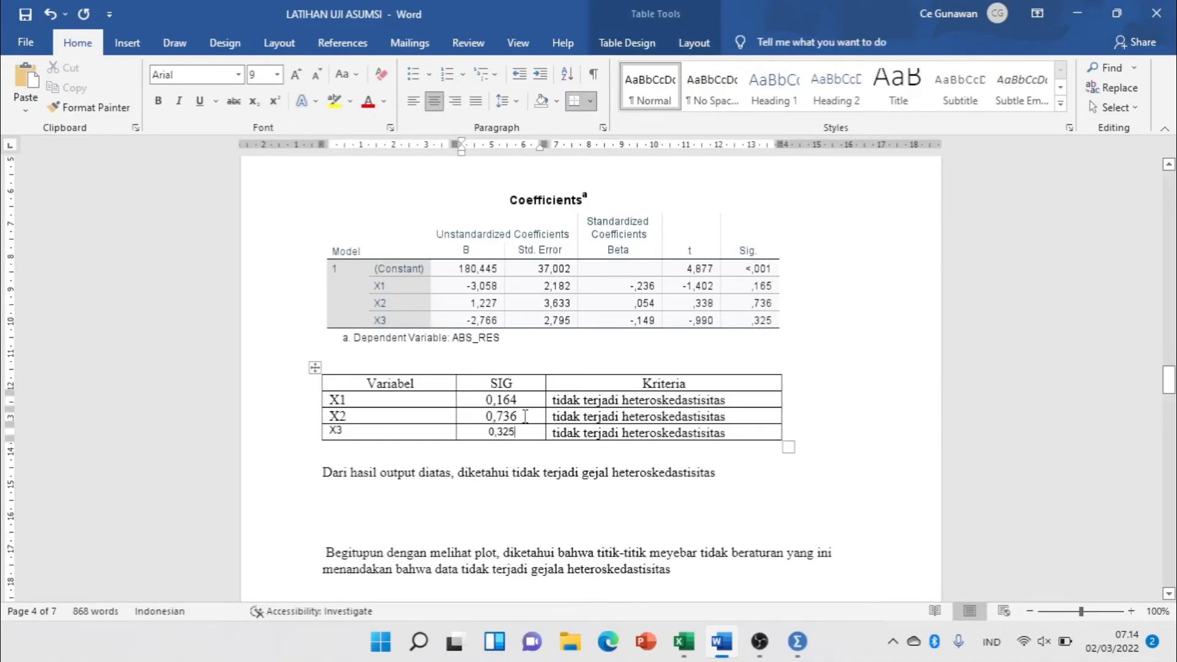
click(520, 401)
key(BackSpace)
text(5)
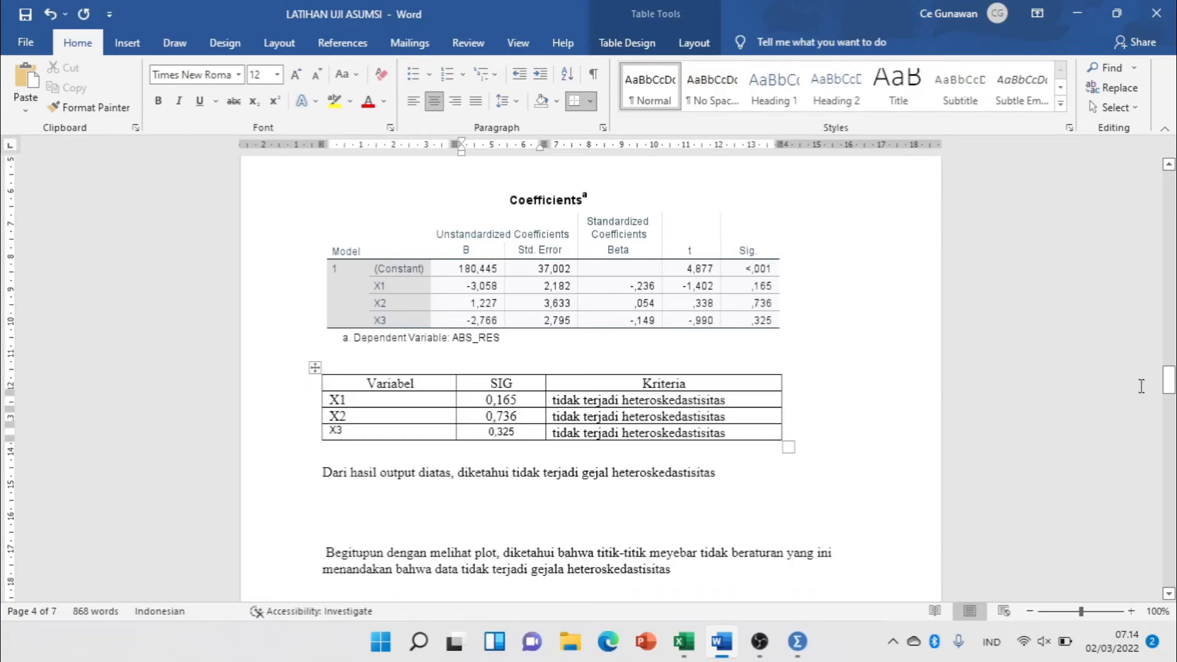
Switch to the Excel workbook LATIHAN UJI ASUMSI KLASIK and examine the X1, X2, X3 and Y data, then minimize it.
mouse_move(683, 642)
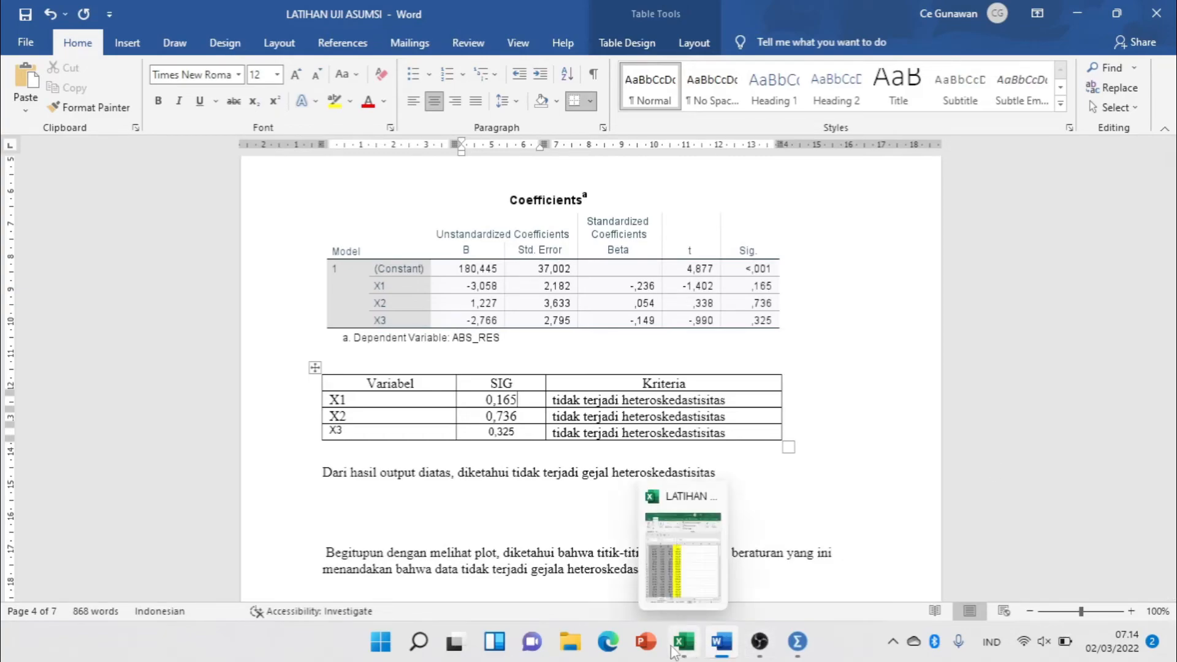
click(684, 604)
click(769, 316)
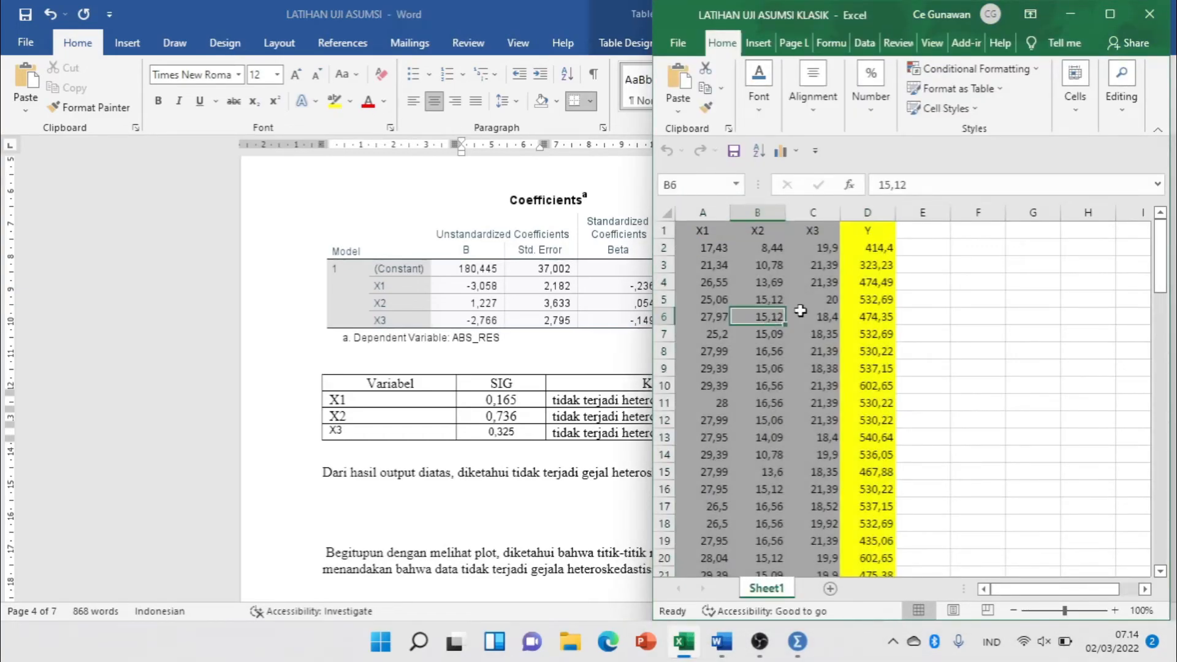
click(1070, 16)
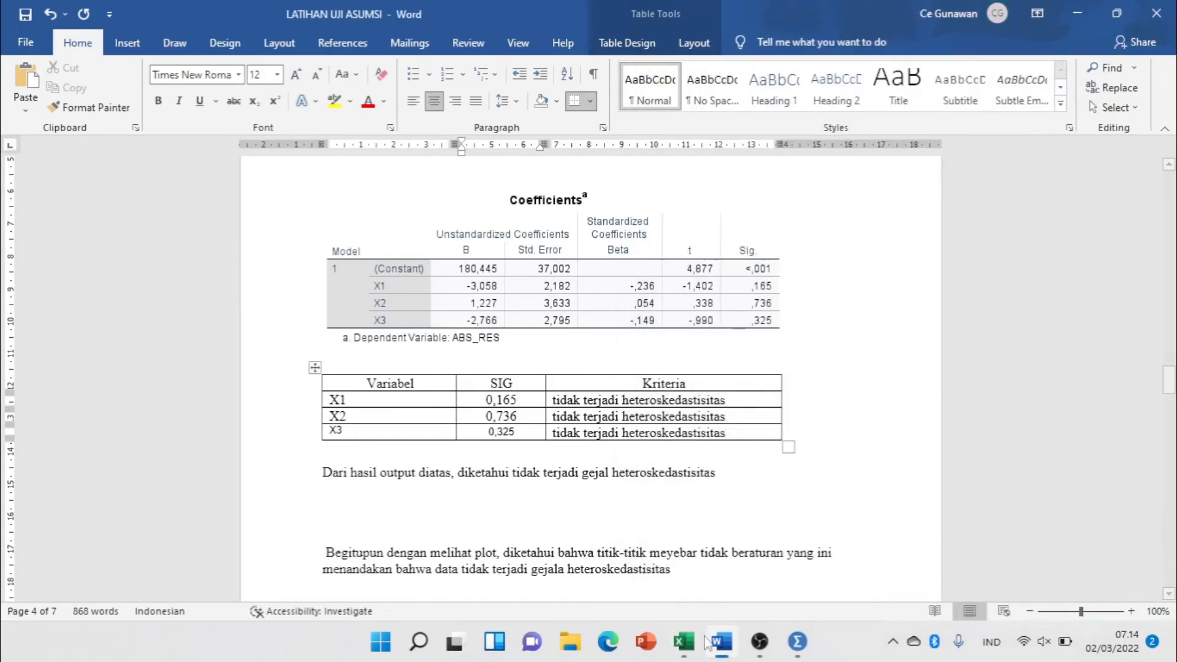
click(684, 642)
drag(705, 248, 867, 503)
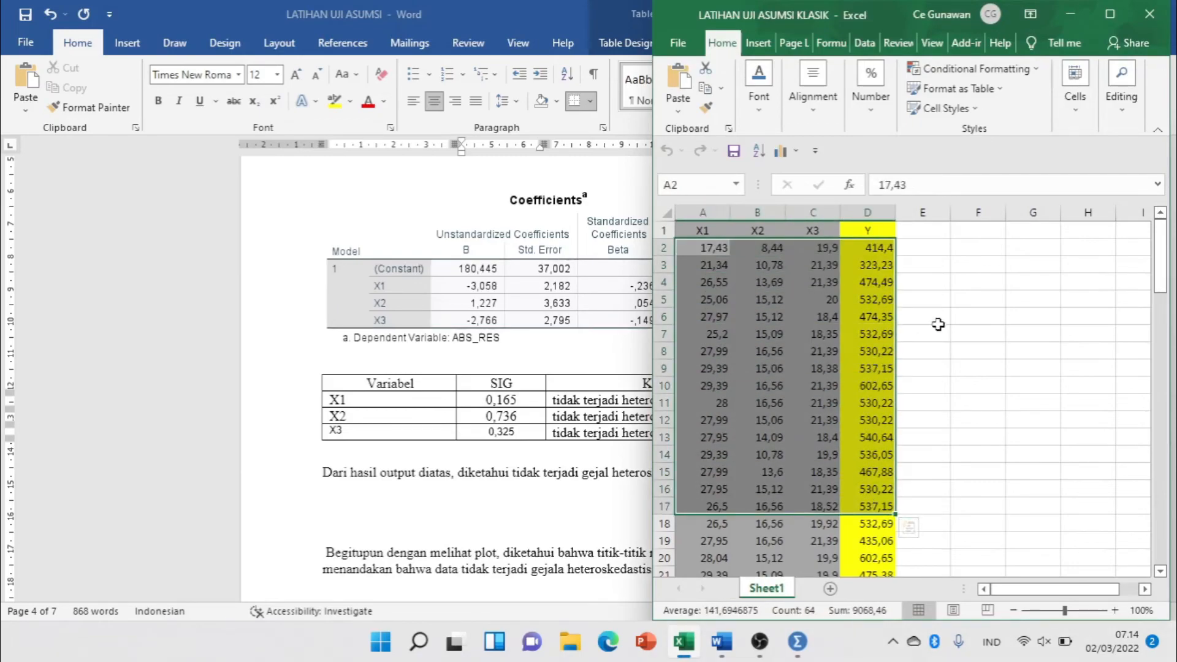
click(937, 320)
drag(695, 230, 855, 459)
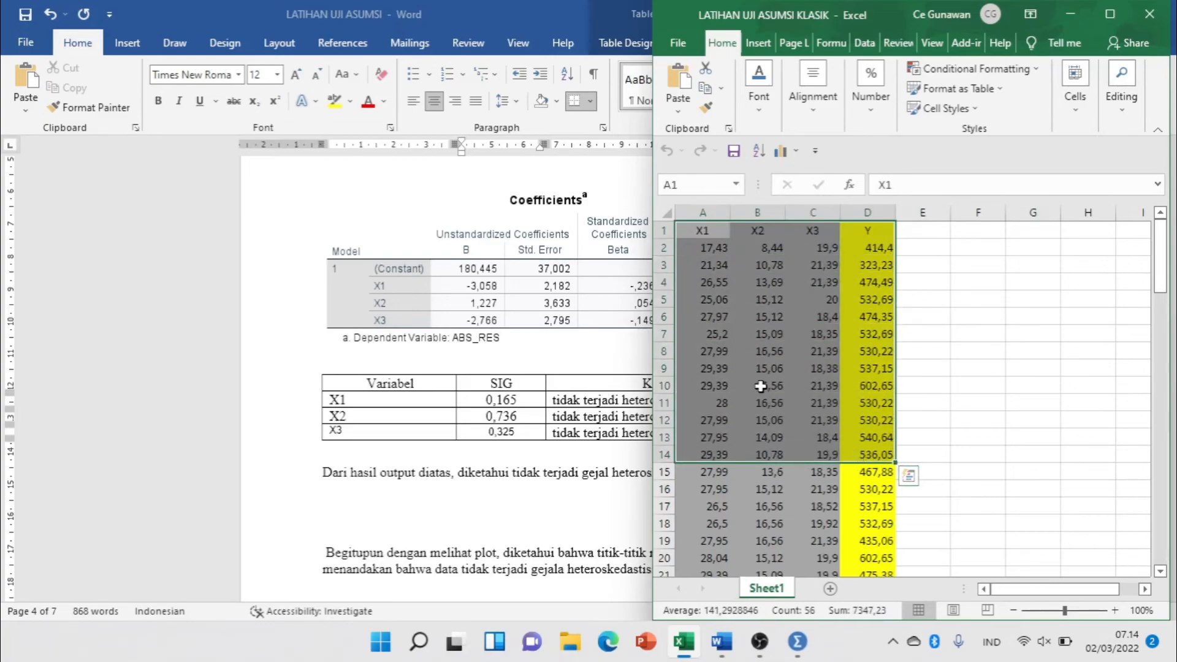
click(704, 258)
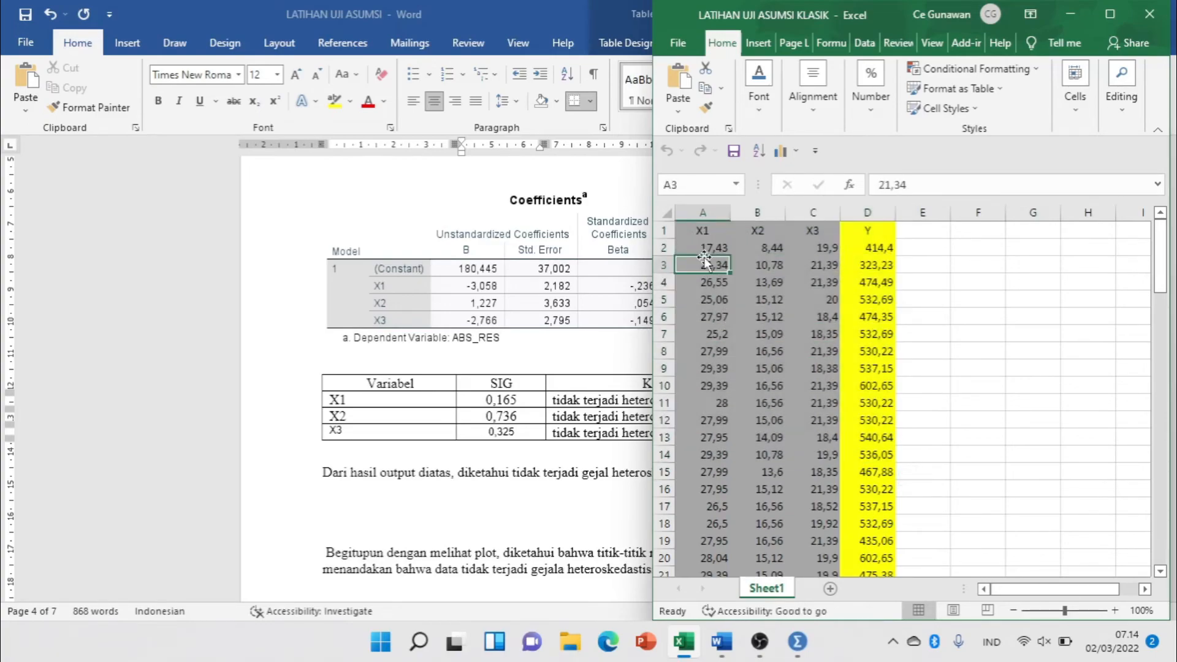
click(701, 246)
drag(702, 247, 861, 305)
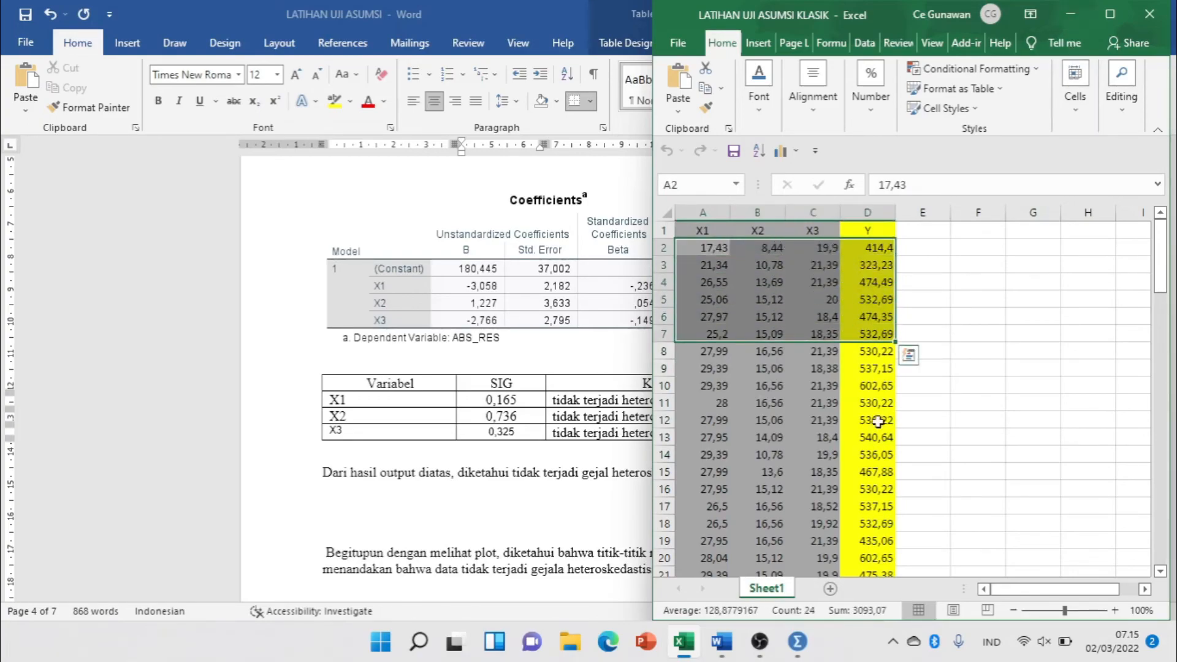
click(946, 399)
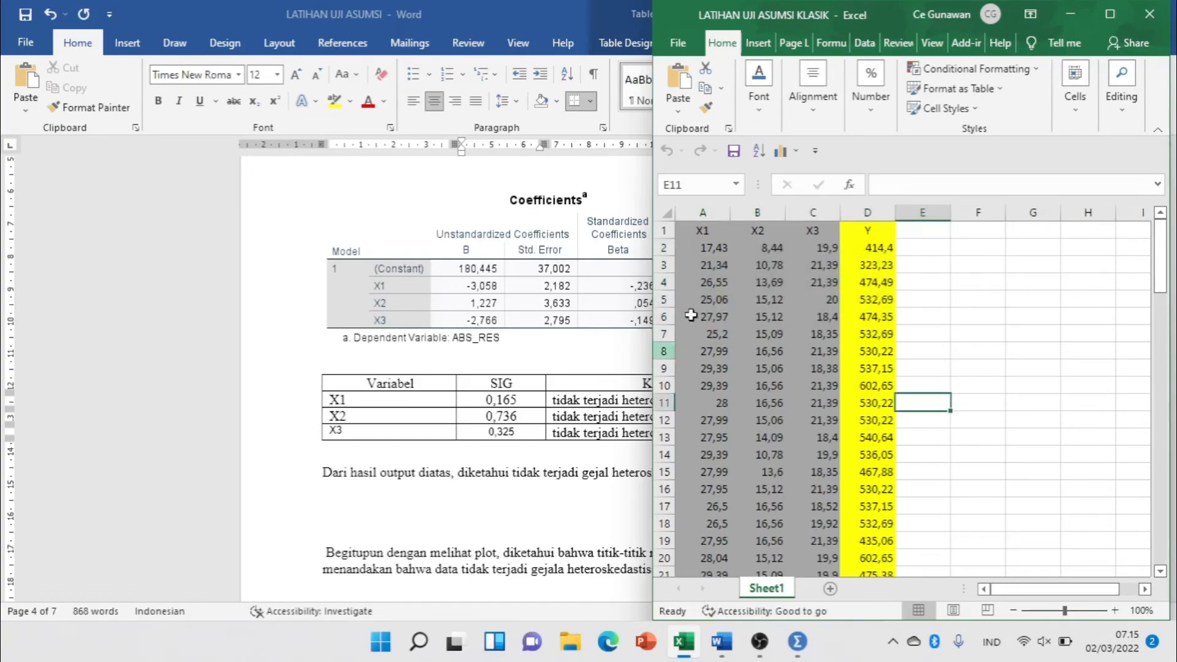
click(1070, 15)
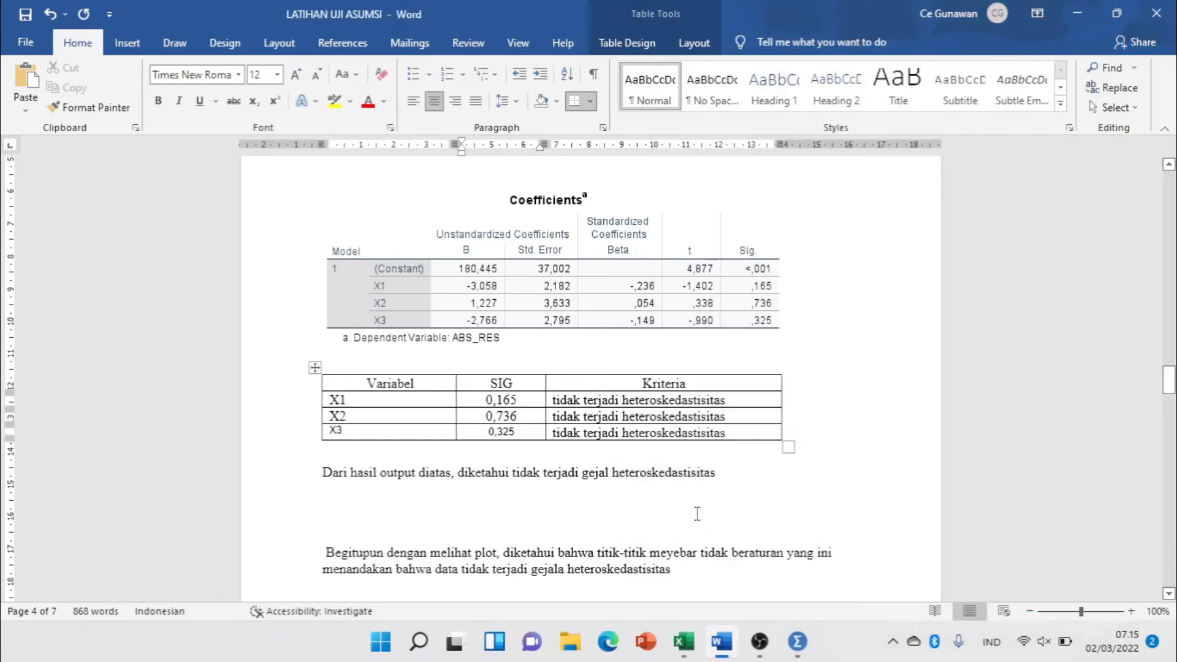
Switch to the SPSS output and examine the residual scatterplot, normal P-P plot and histogram for Y, then minimize the output.
mouse_move(798, 642)
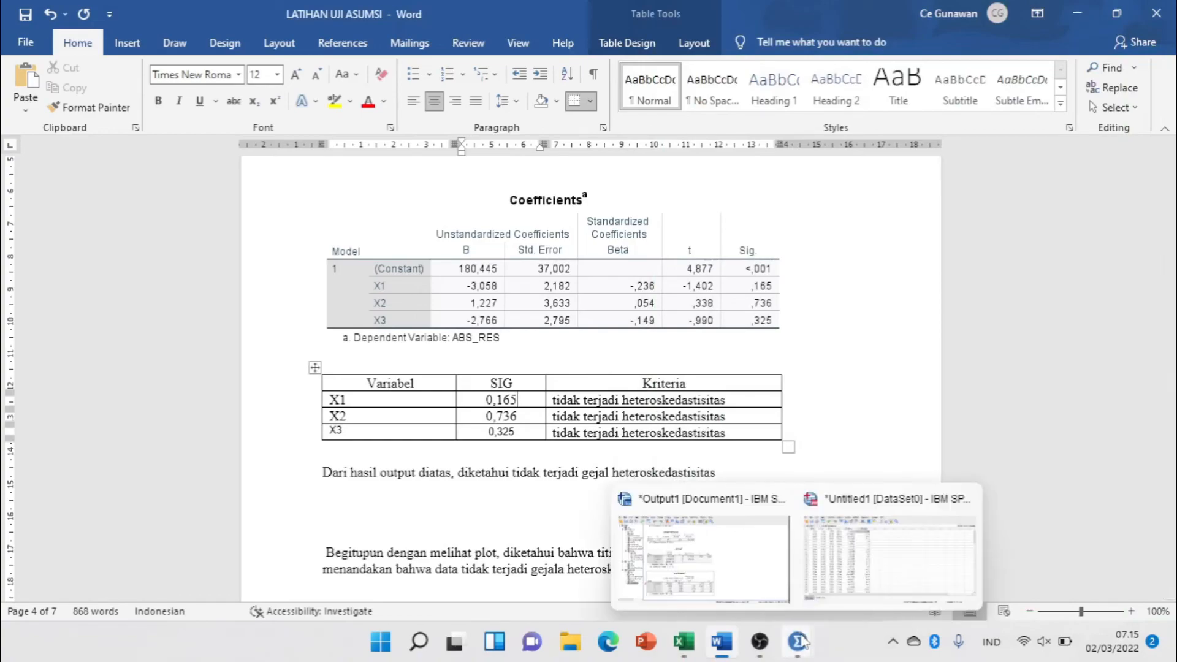
click(710, 576)
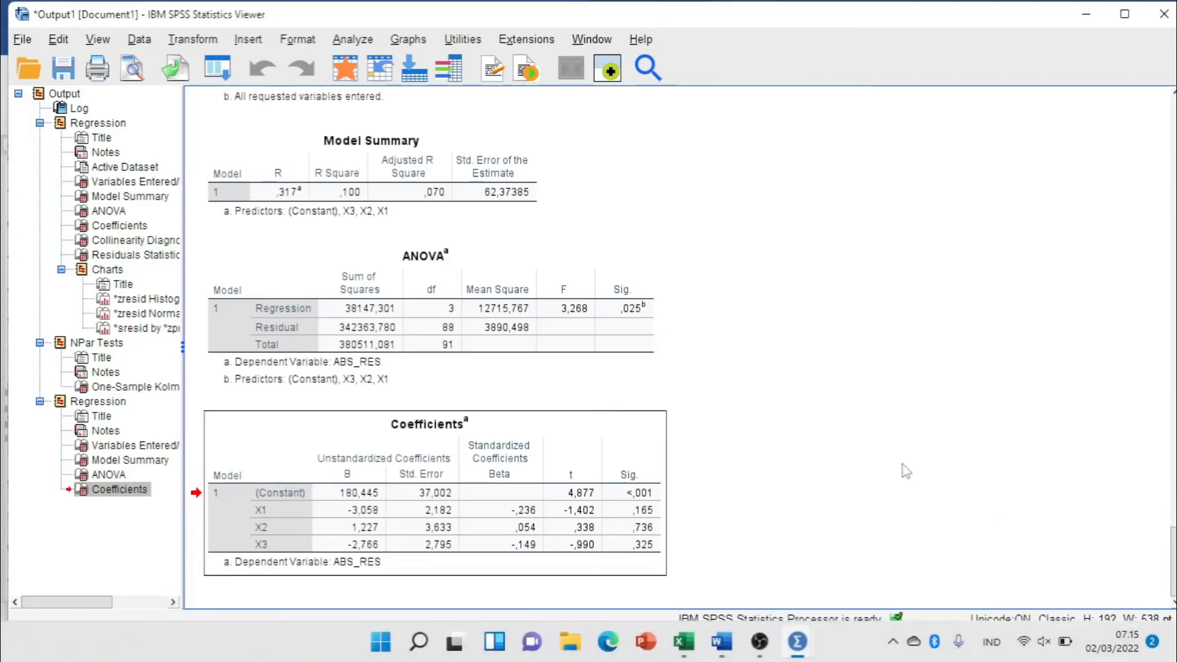
scroll(879, 433, up, 15)
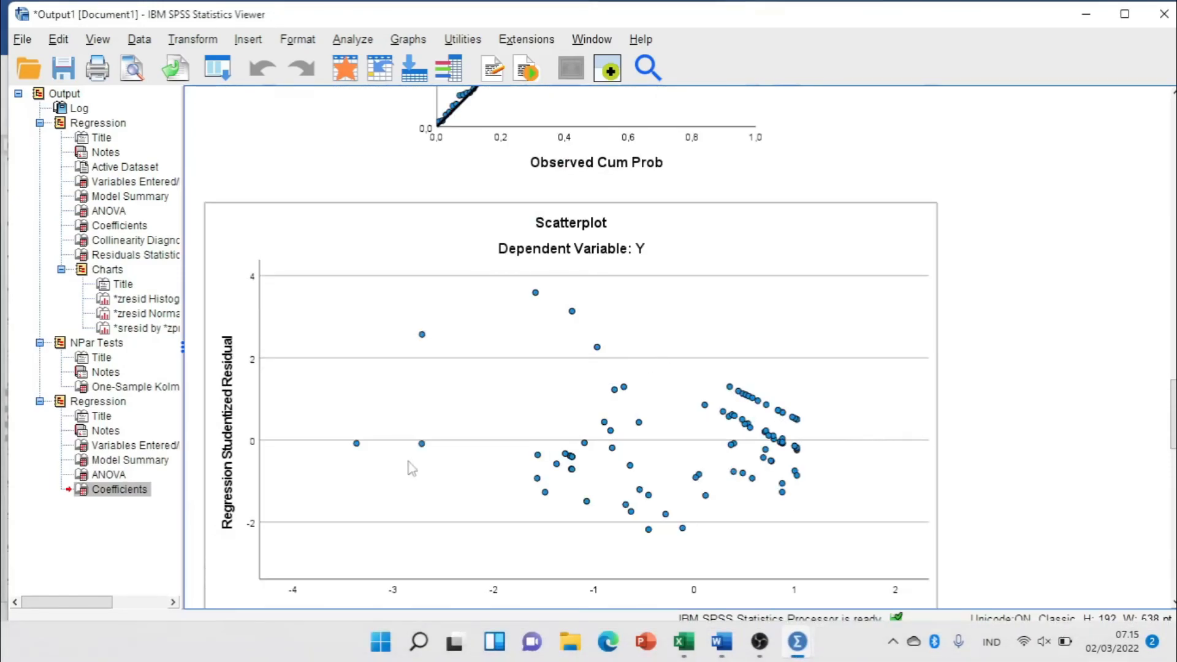
click(628, 310)
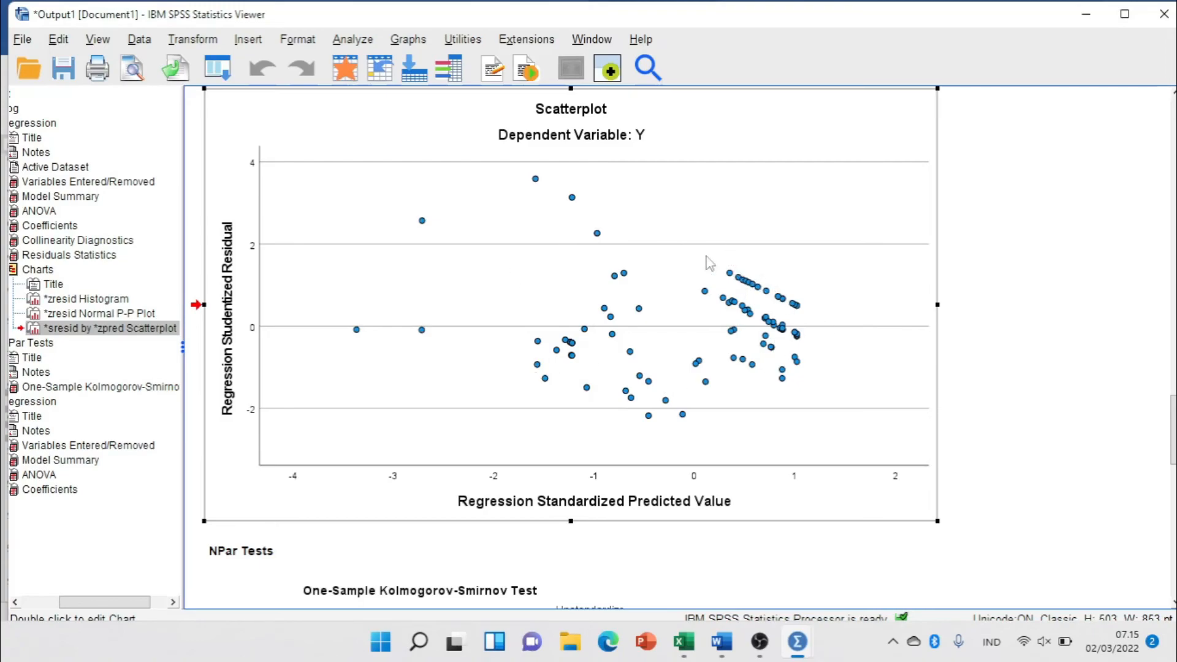
scroll(674, 279, up, 3)
scroll(675, 279, up, 6)
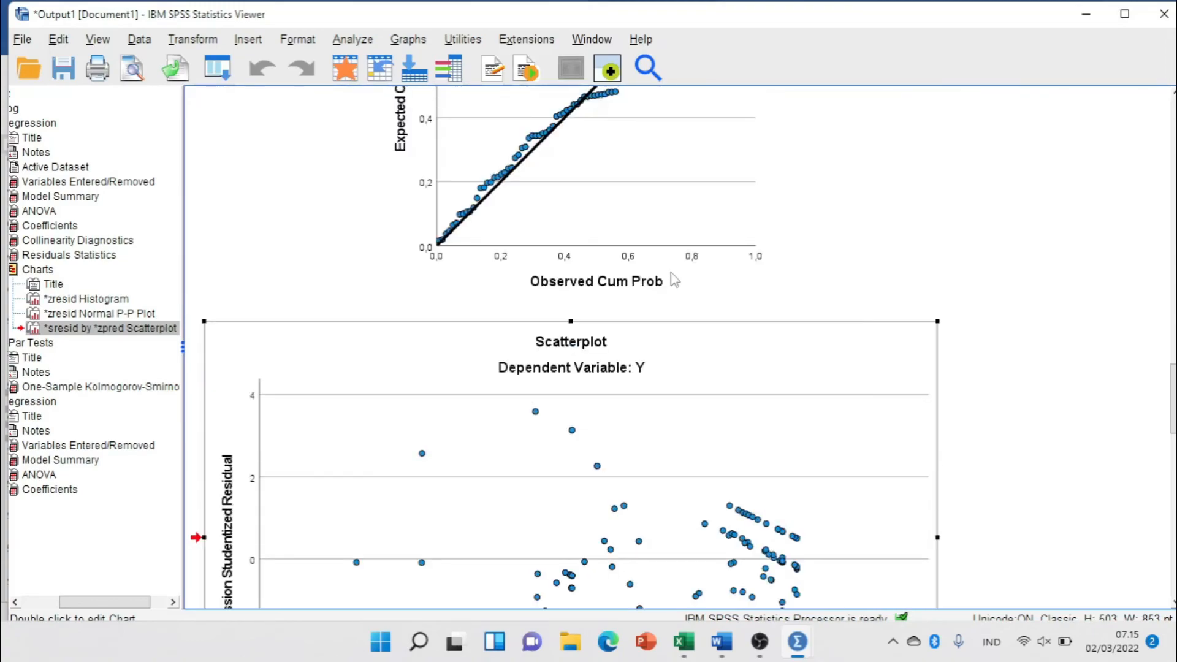
scroll(652, 279, up, 2)
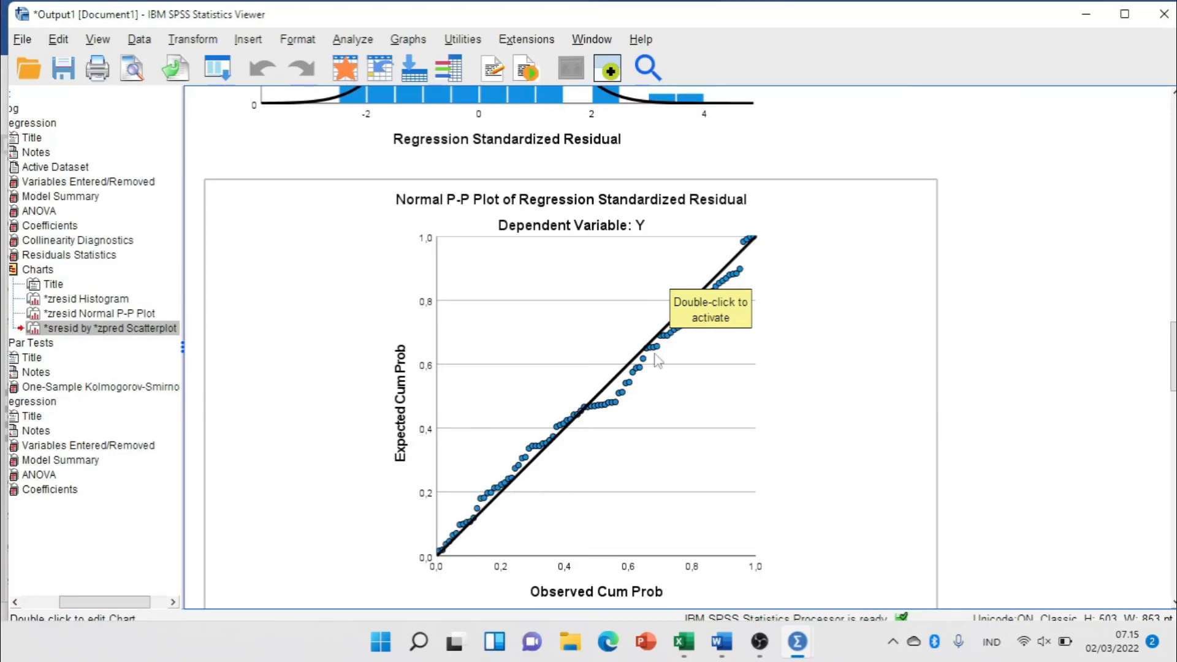
scroll(625, 339, up, 2)
scroll(624, 339, up, 6)
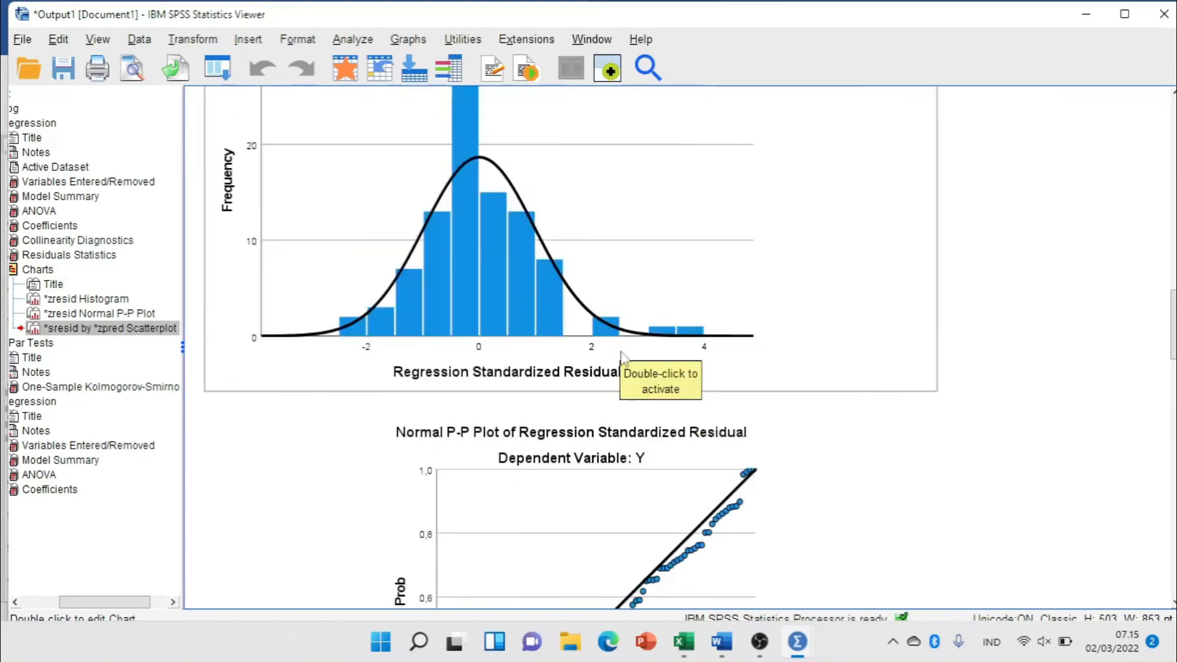
scroll(495, 363, up, 6)
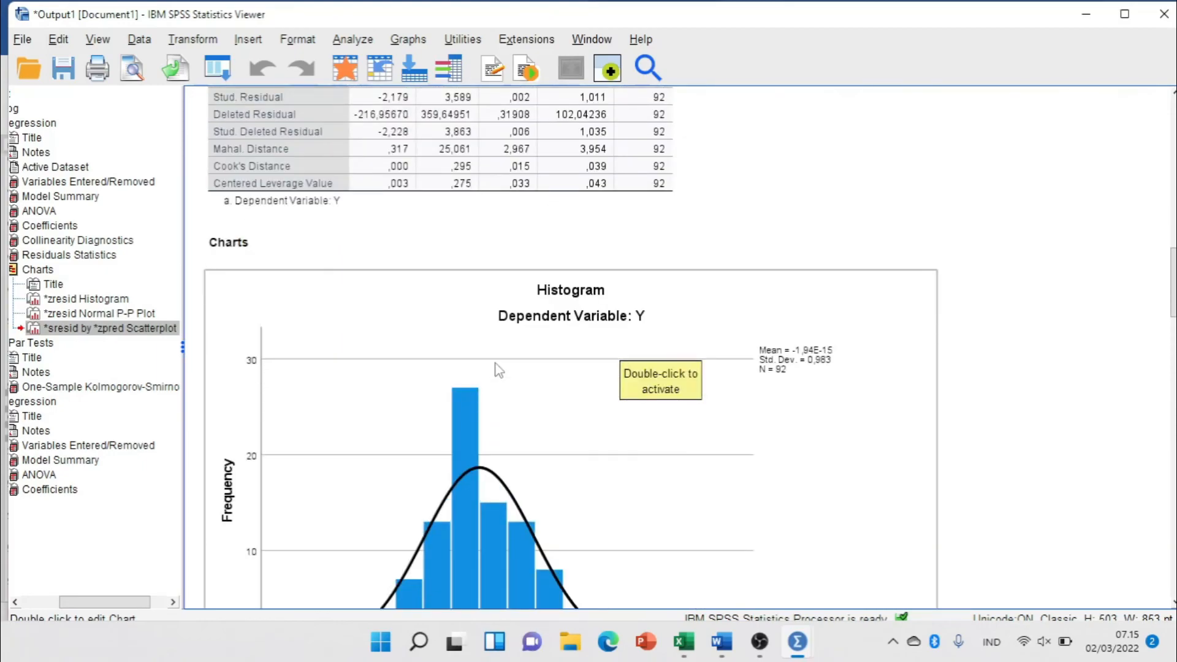
scroll(491, 374, down, 4)
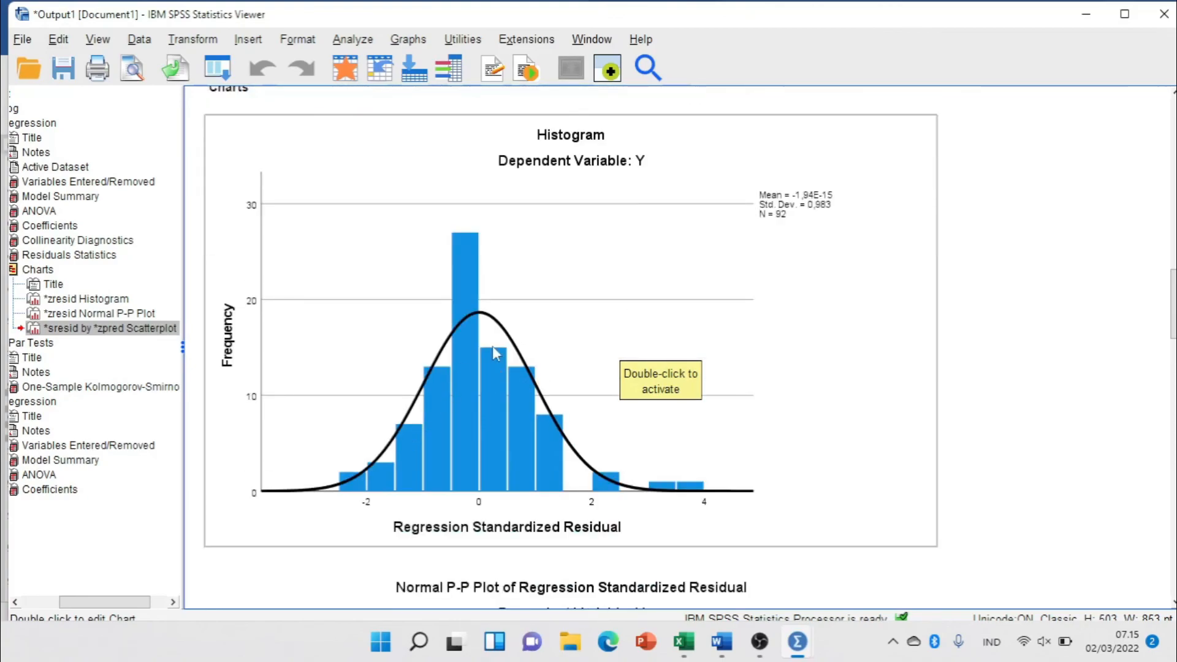
scroll(507, 345, down, 6)
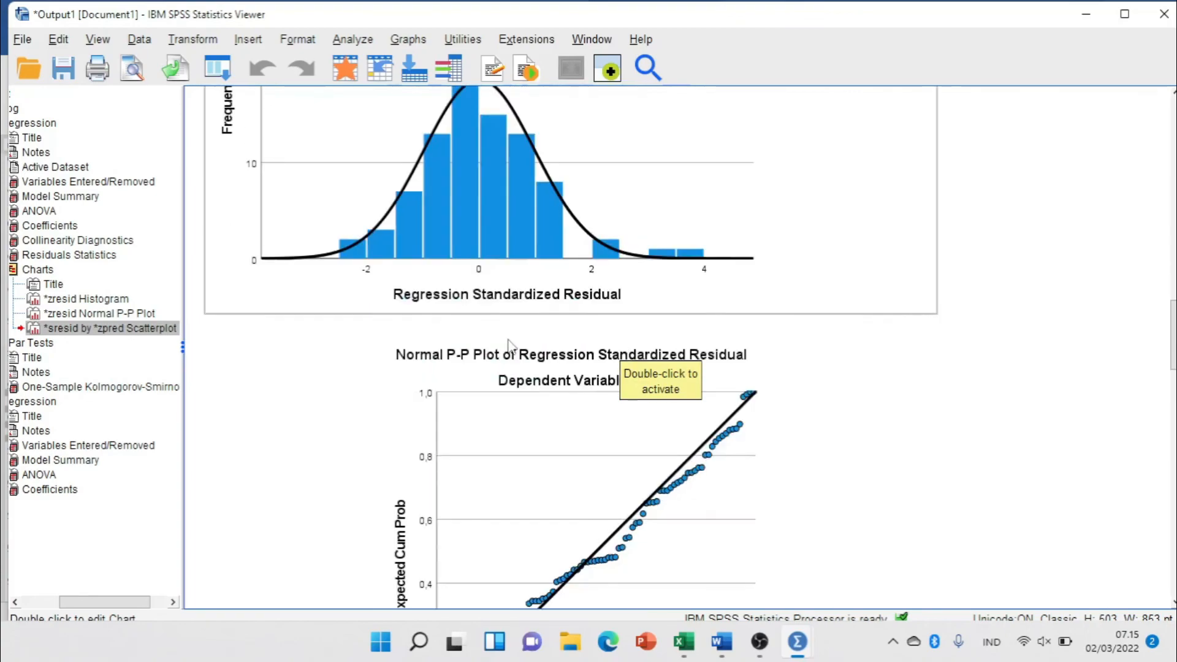
scroll(509, 345, down, 4)
scroll(509, 347, down, 6)
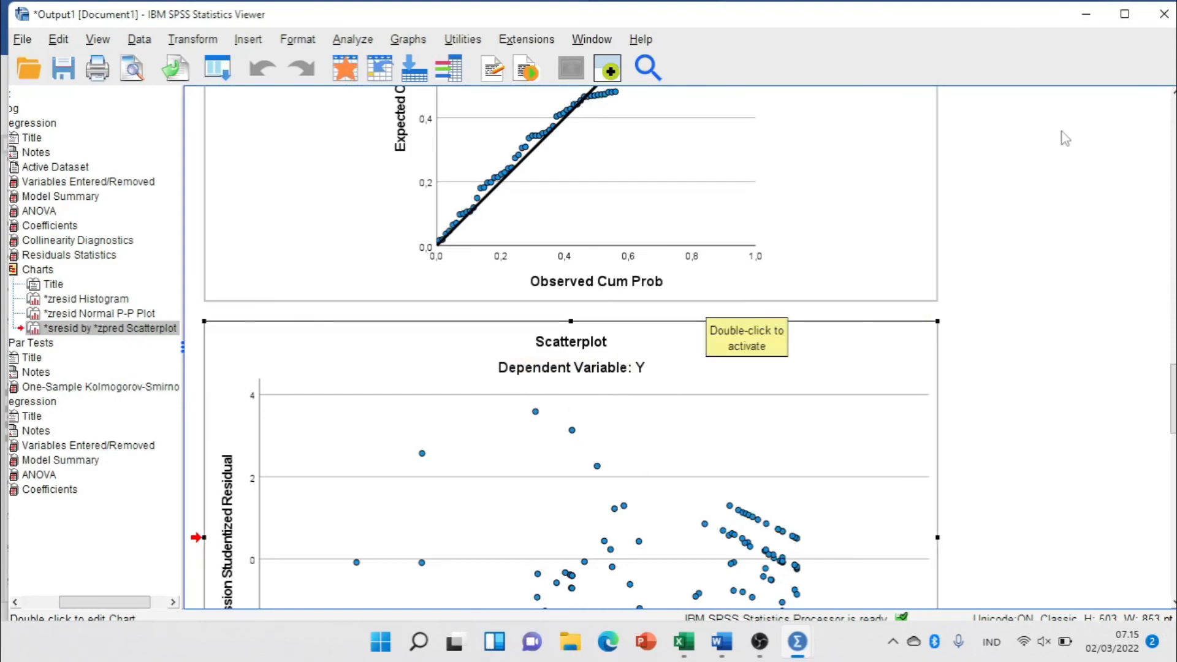
click(1094, 16)
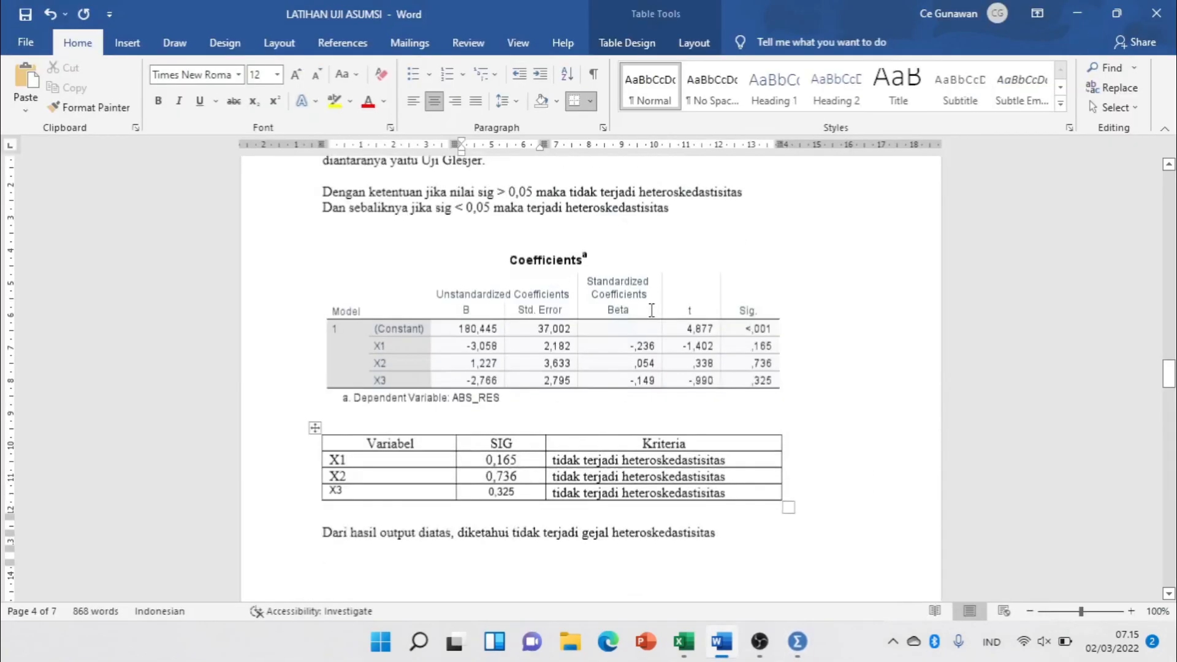
Review the heteroskedasticity section in Word, and minimize the document and the SPSS data editor to show the desktop.
scroll(651, 309, up, 2)
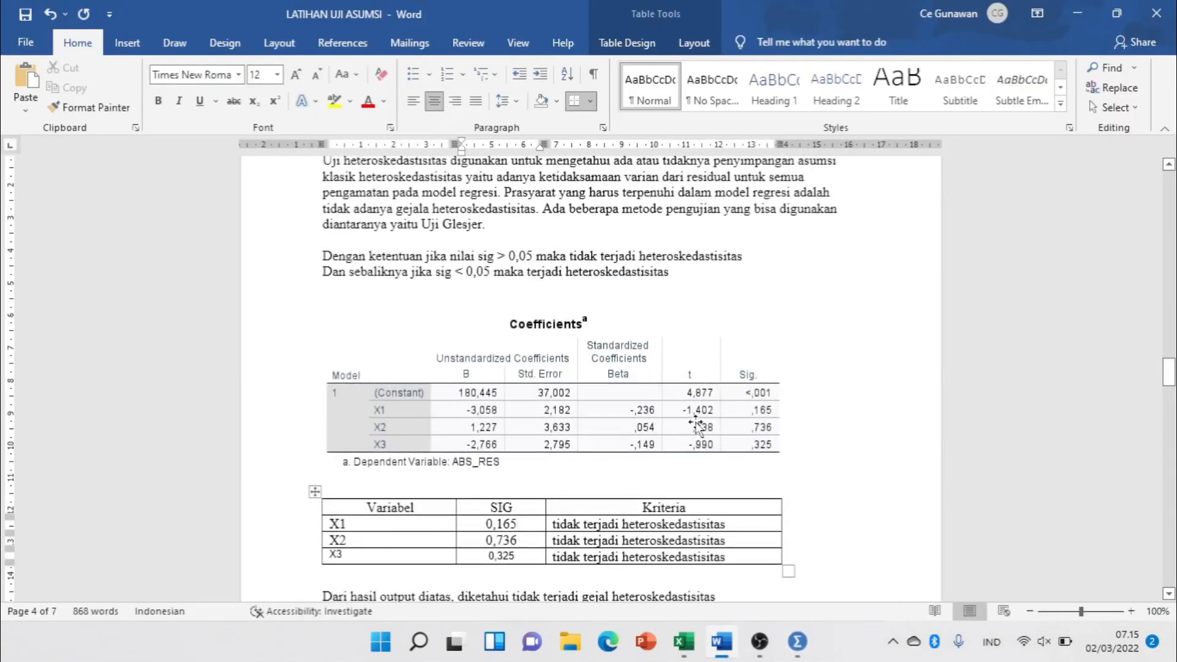
scroll(696, 423, down, 4)
scroll(696, 423, down, 3)
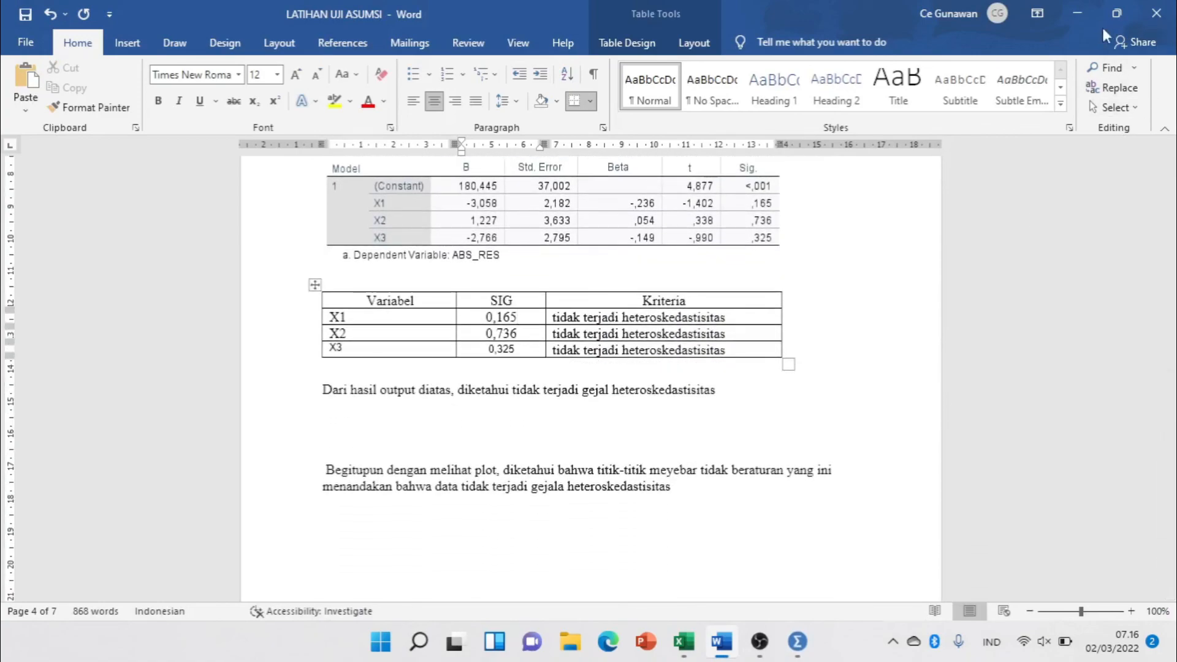
click(1081, 17)
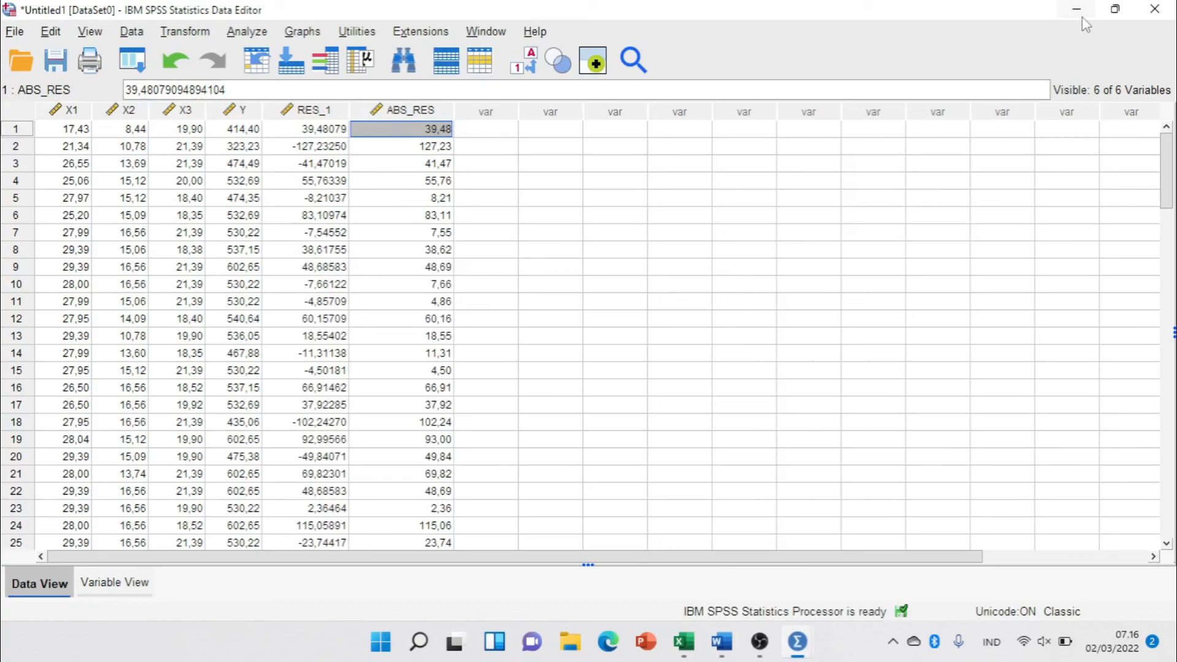
click(1082, 17)
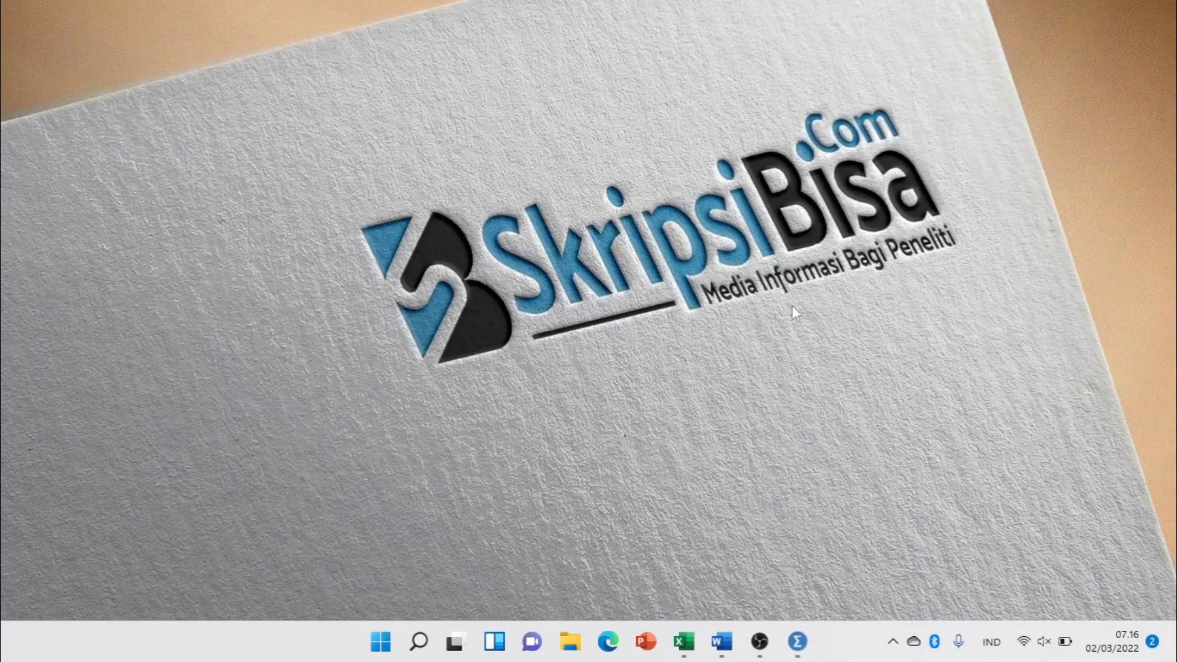